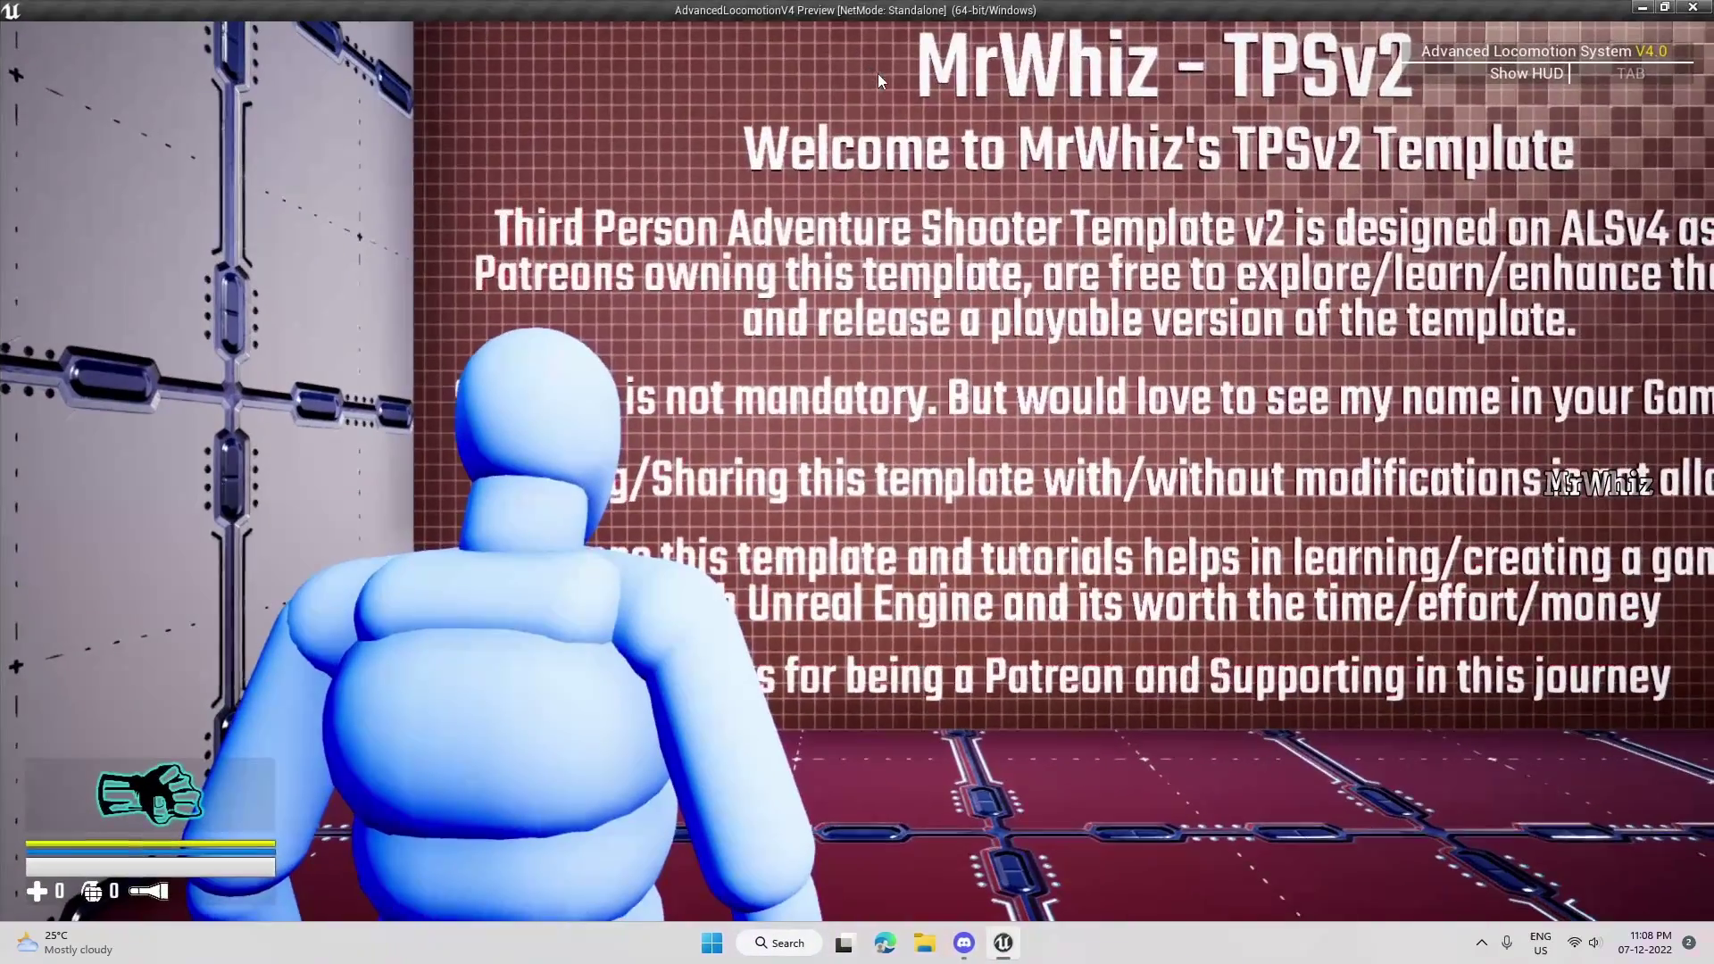
Run into the Armoury's Weapon Stash and pick up the pistol, assault rifle and sniper rifle.
key(w)
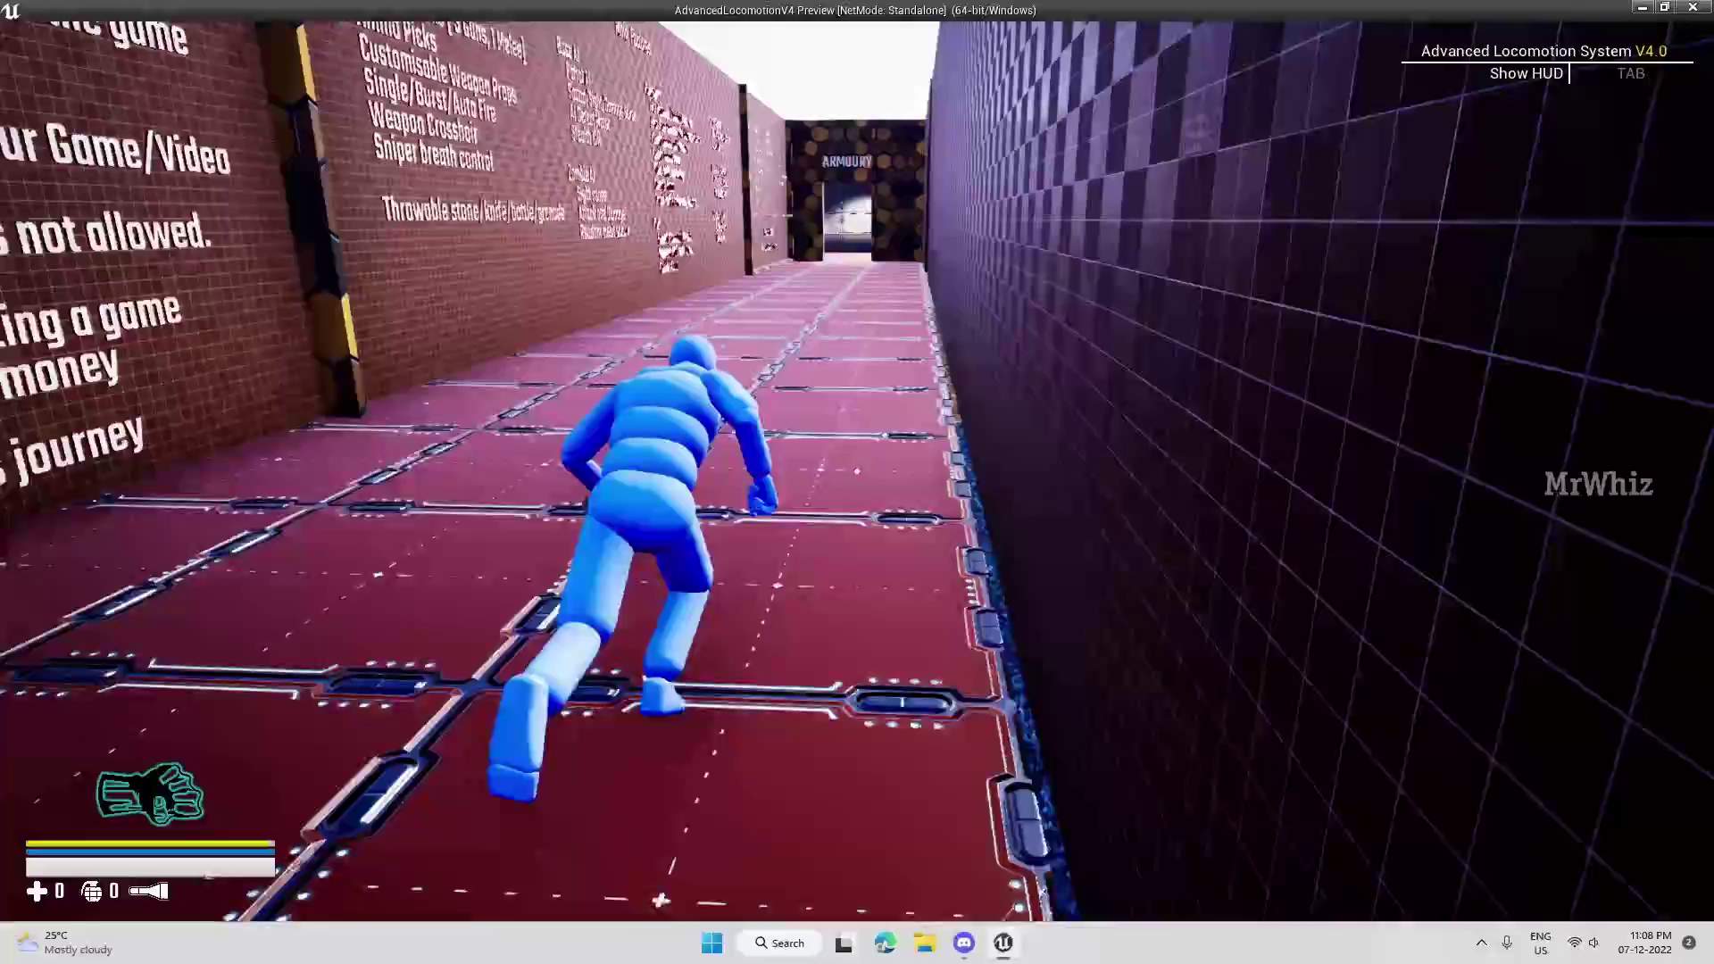
key(w)
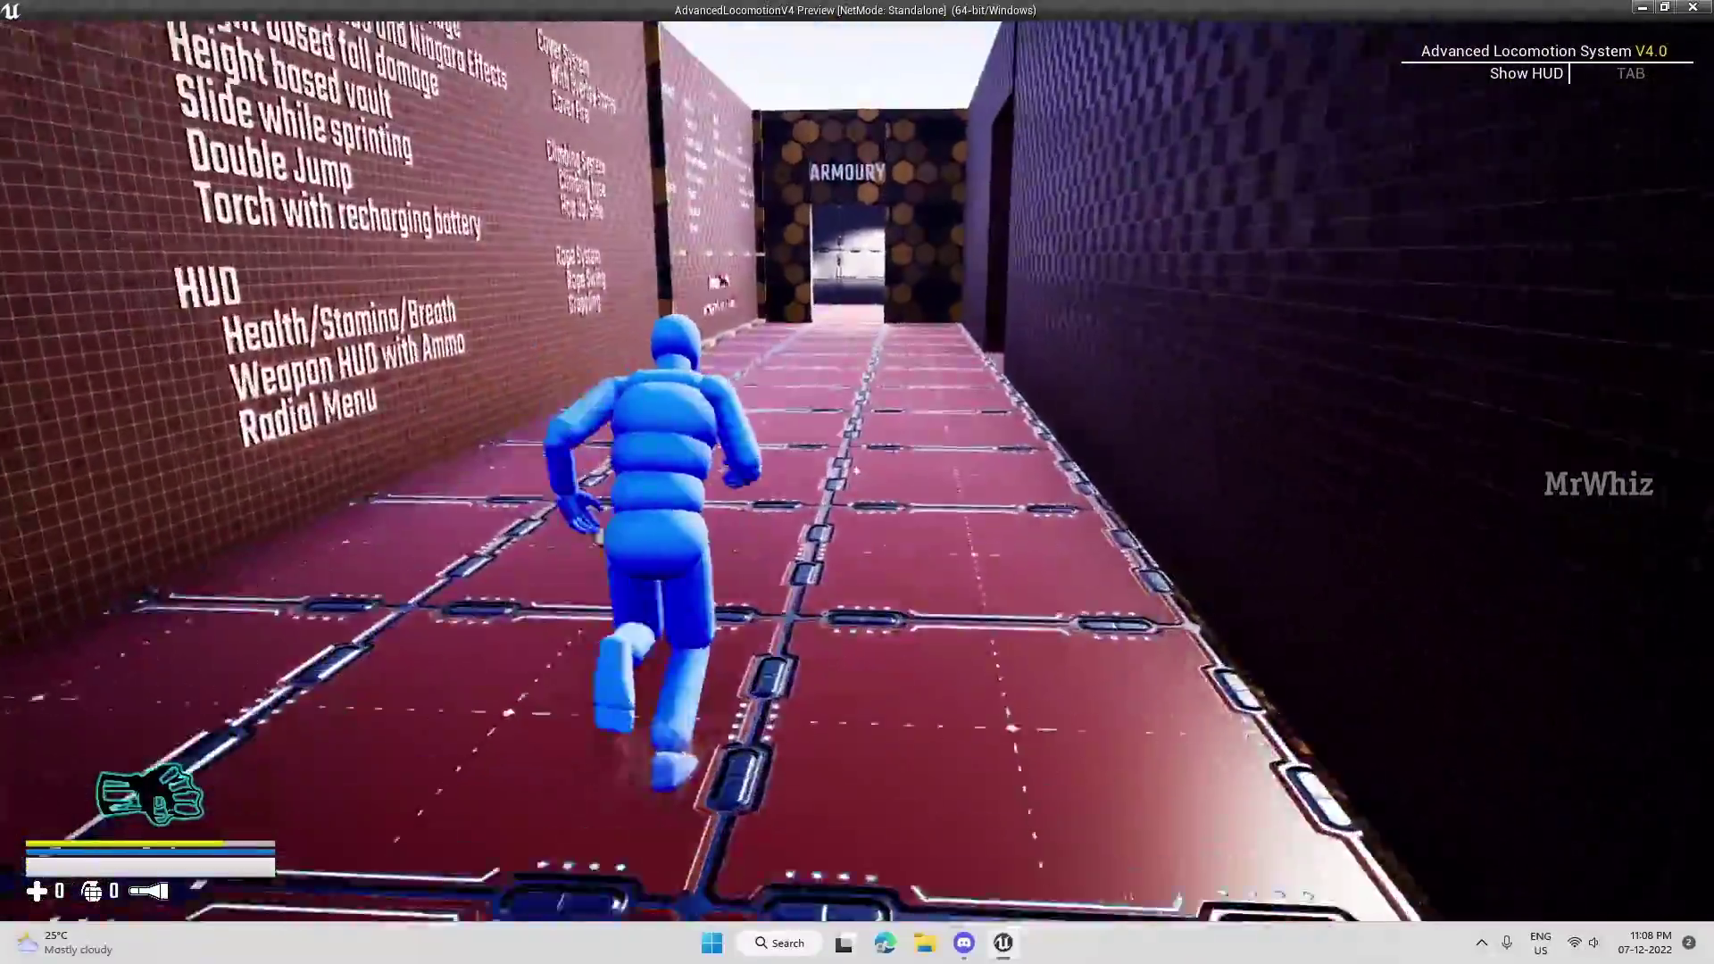
key(w)
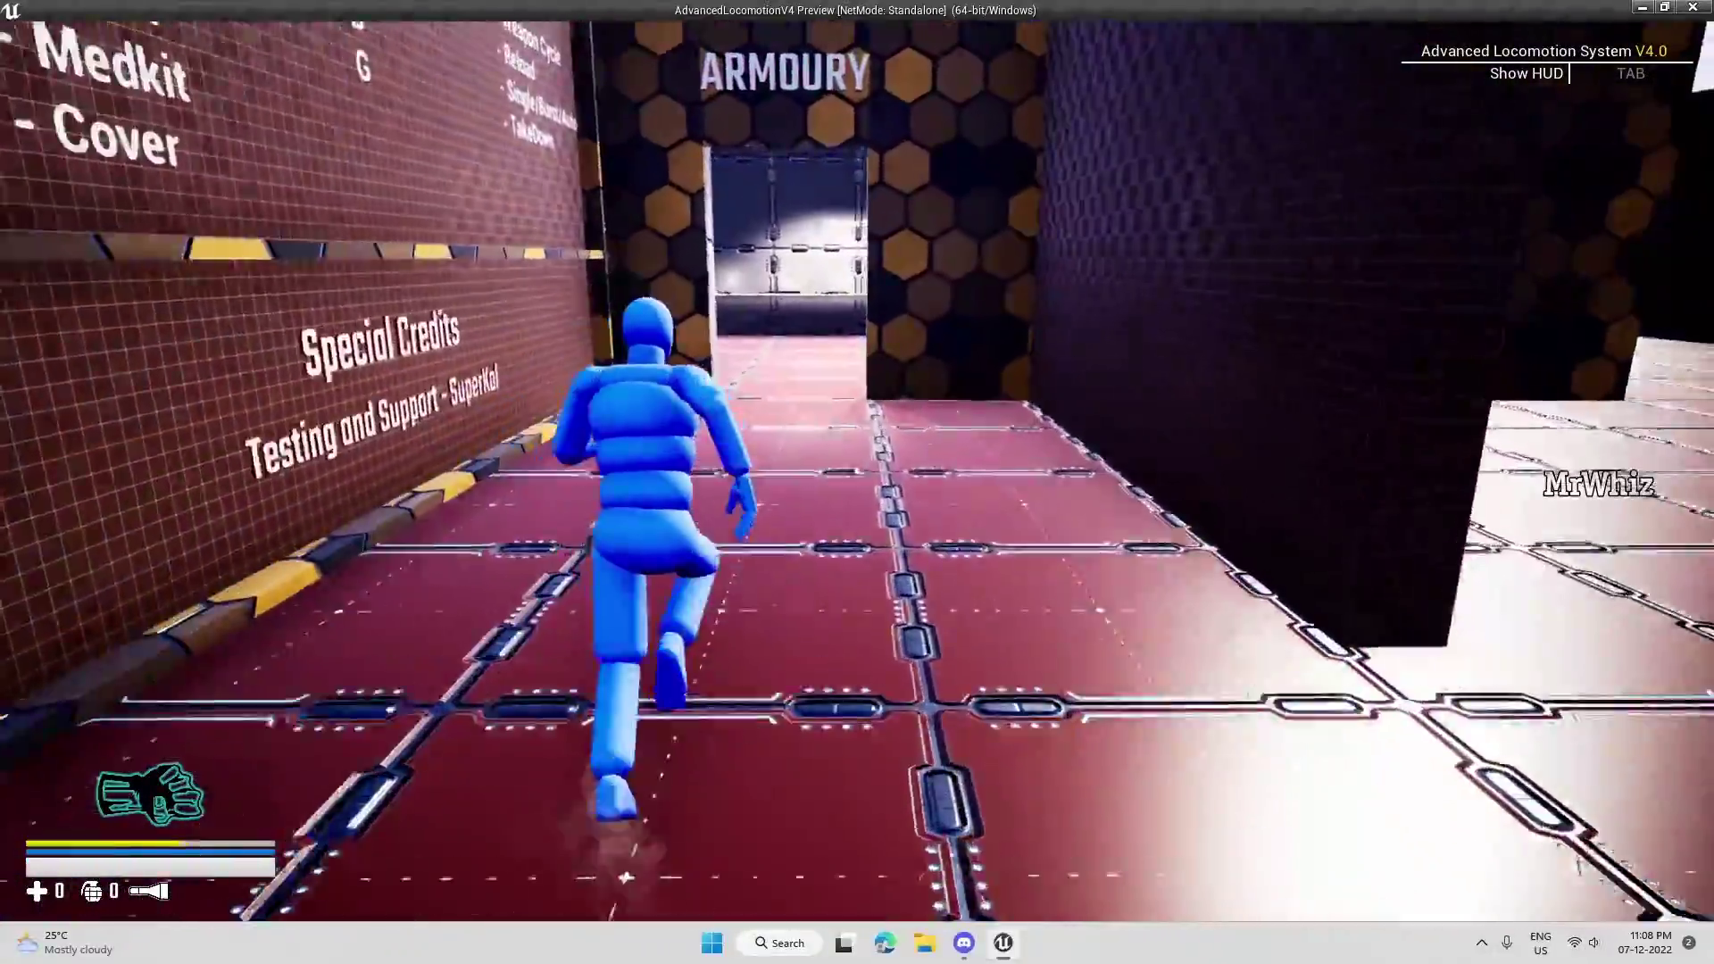
key(w)
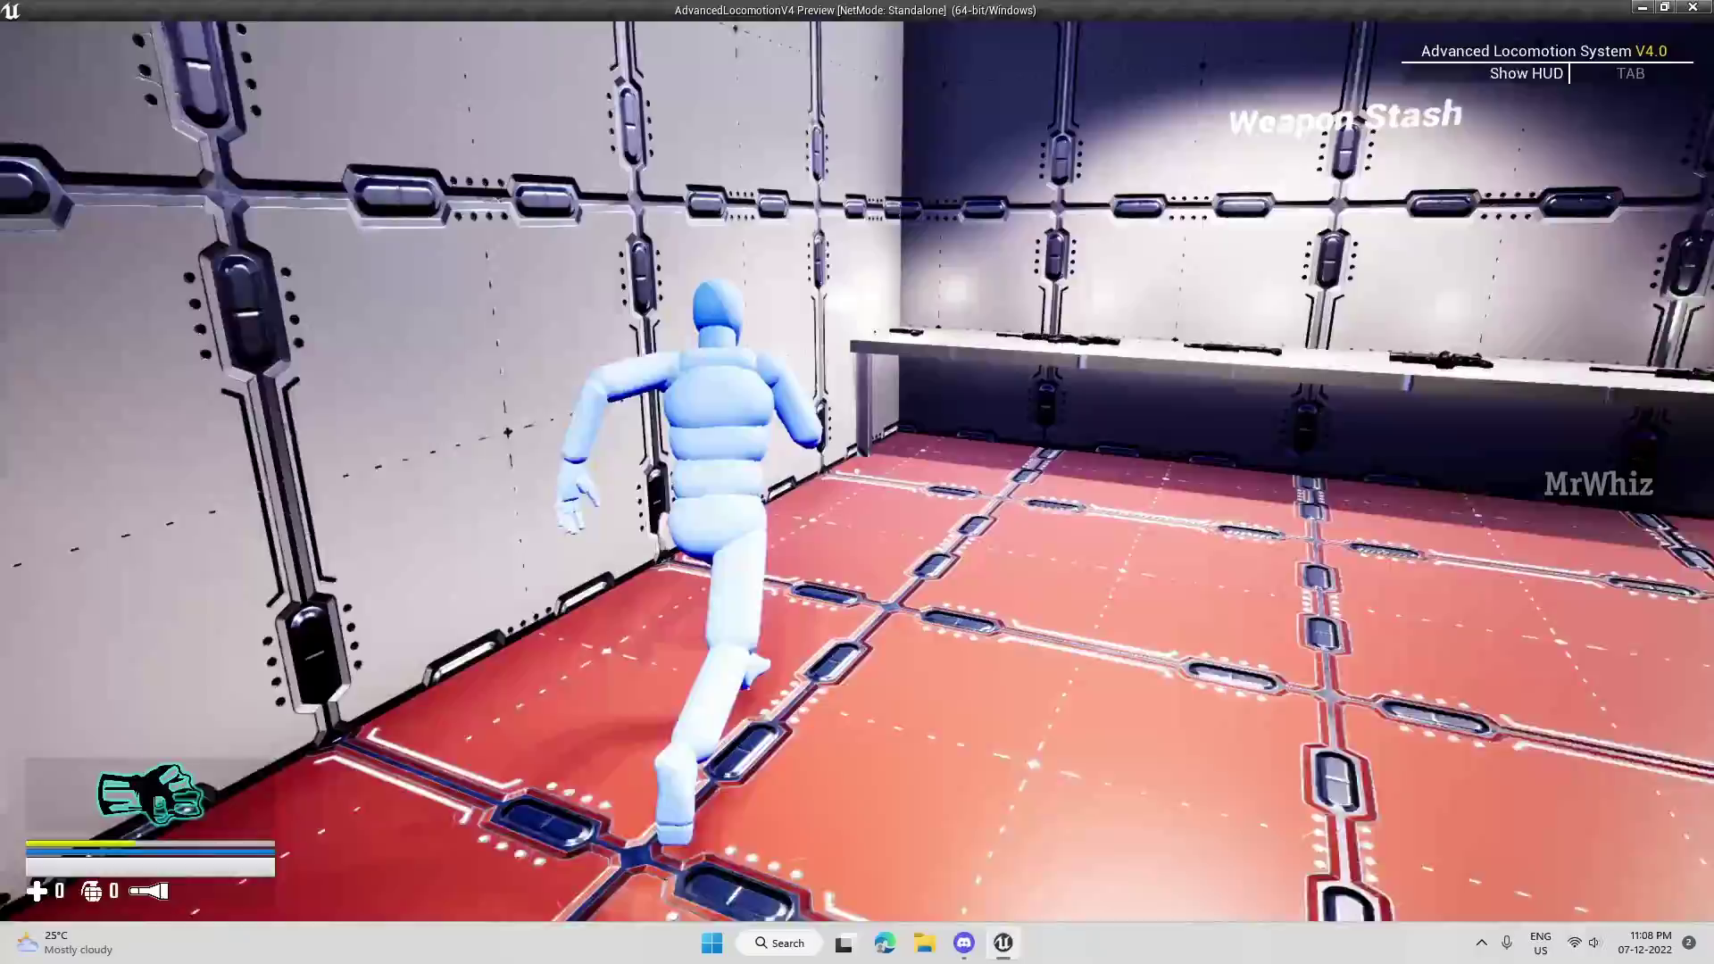
key(w)
key(e)
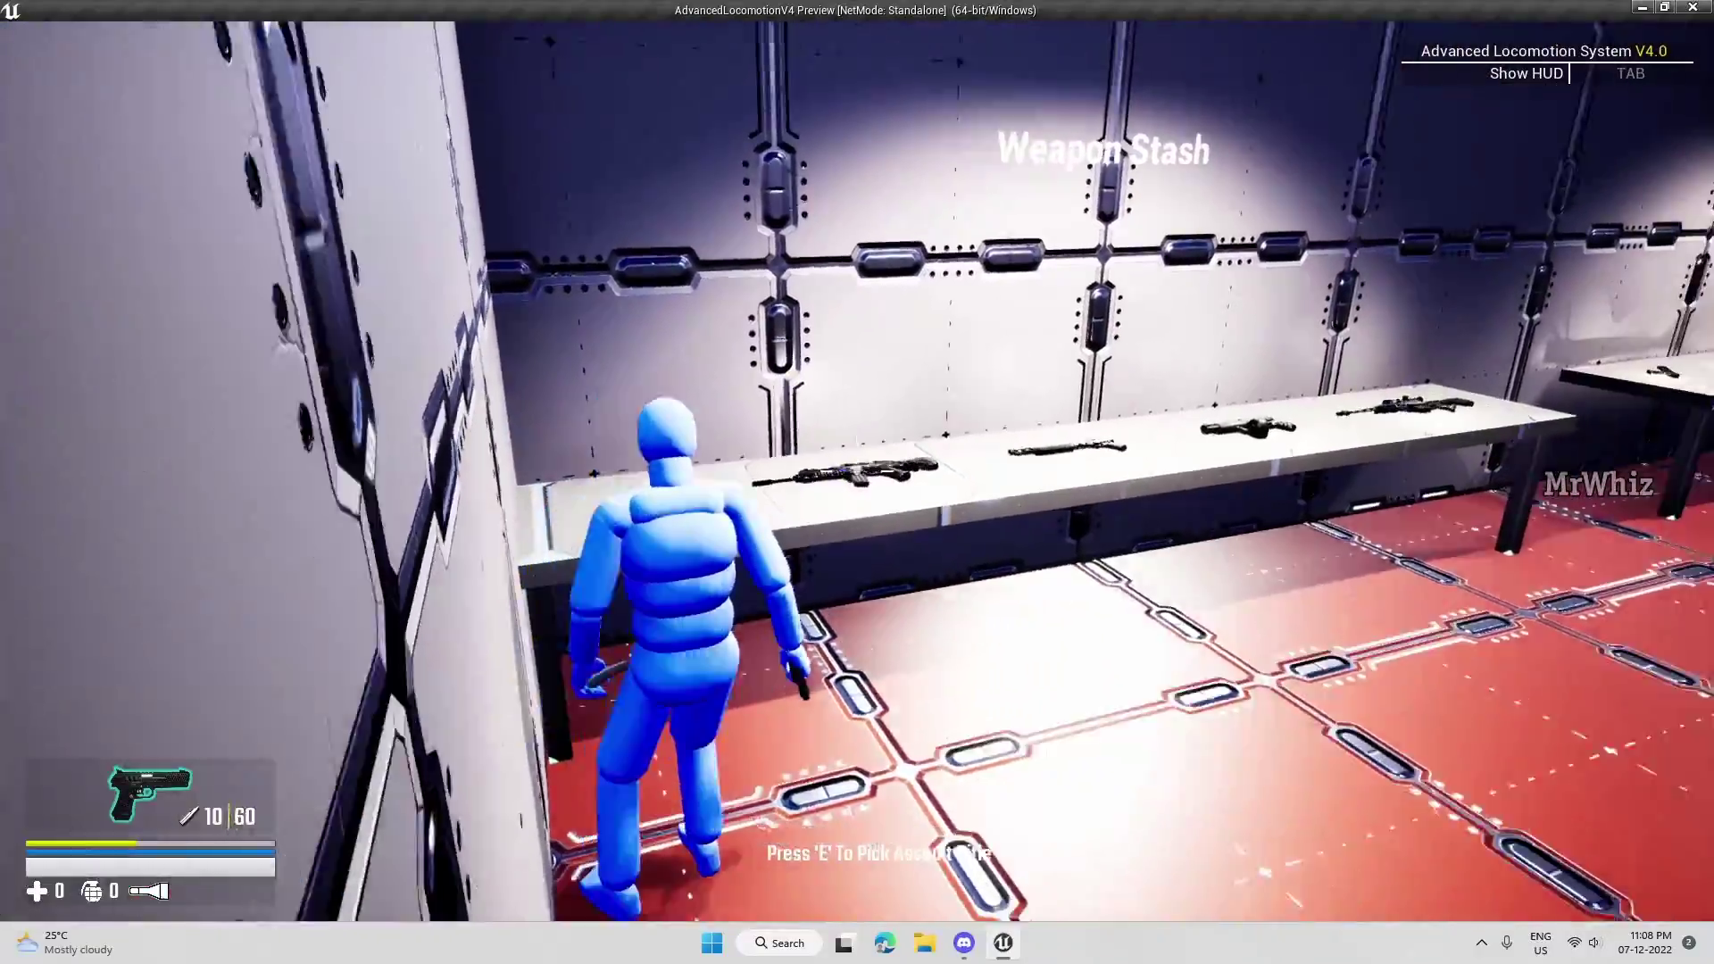
key(w)
key(e)
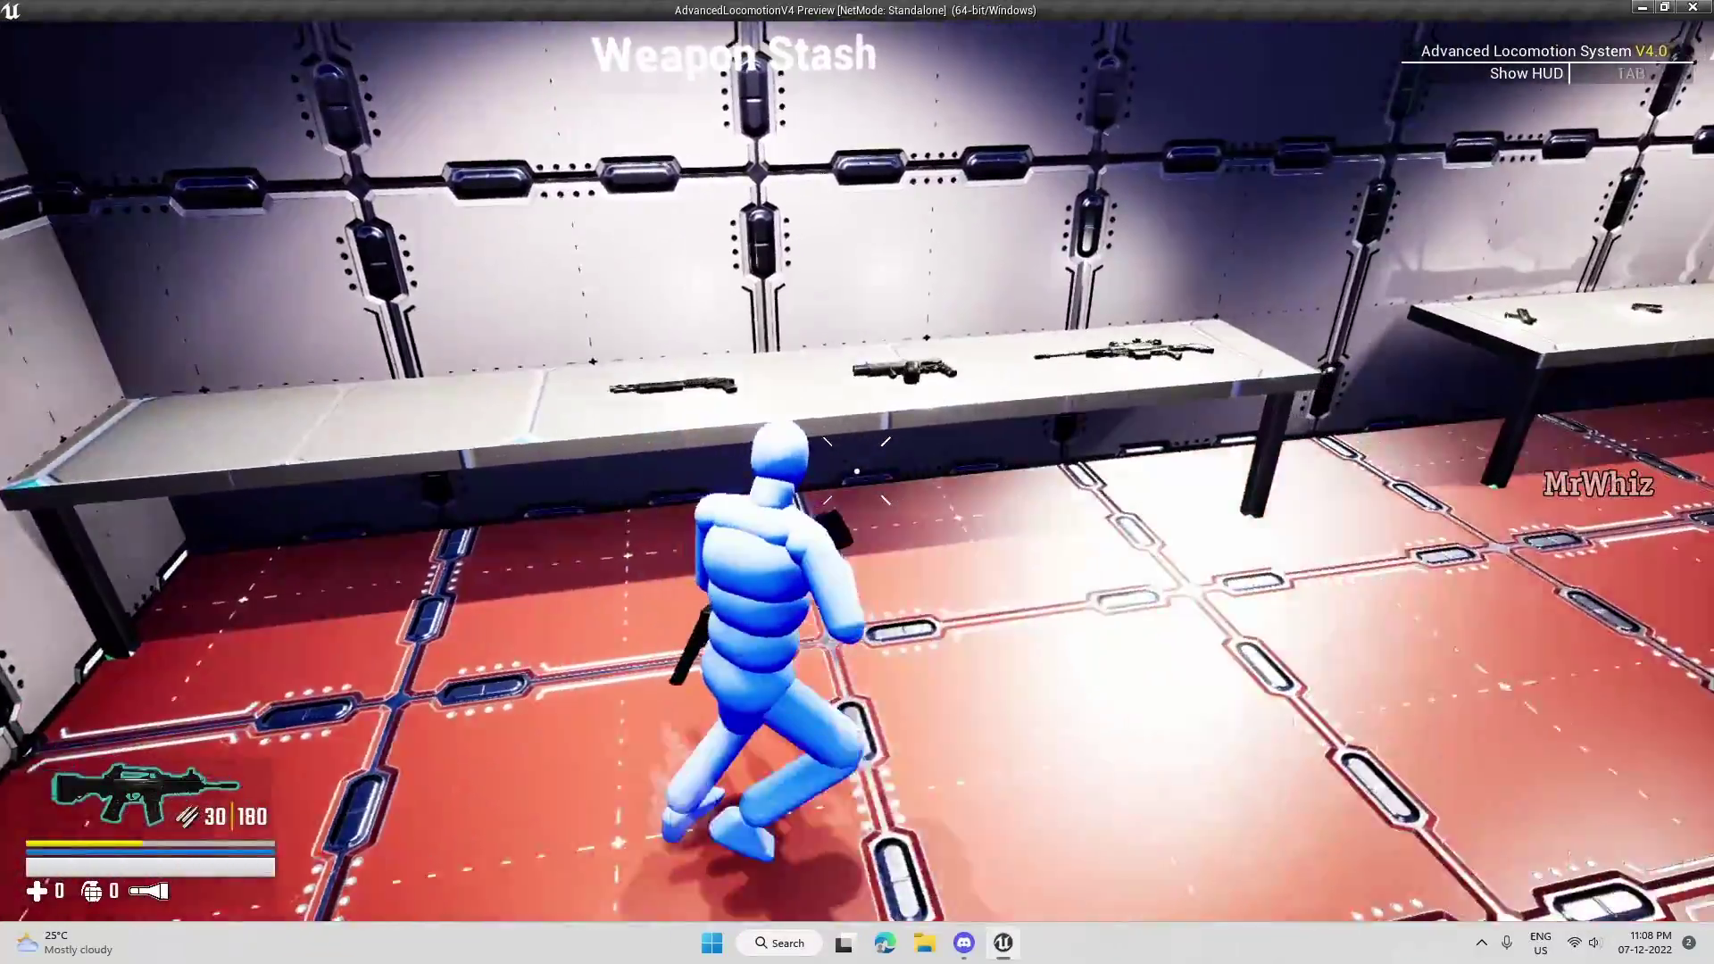
key(w)
key(e)
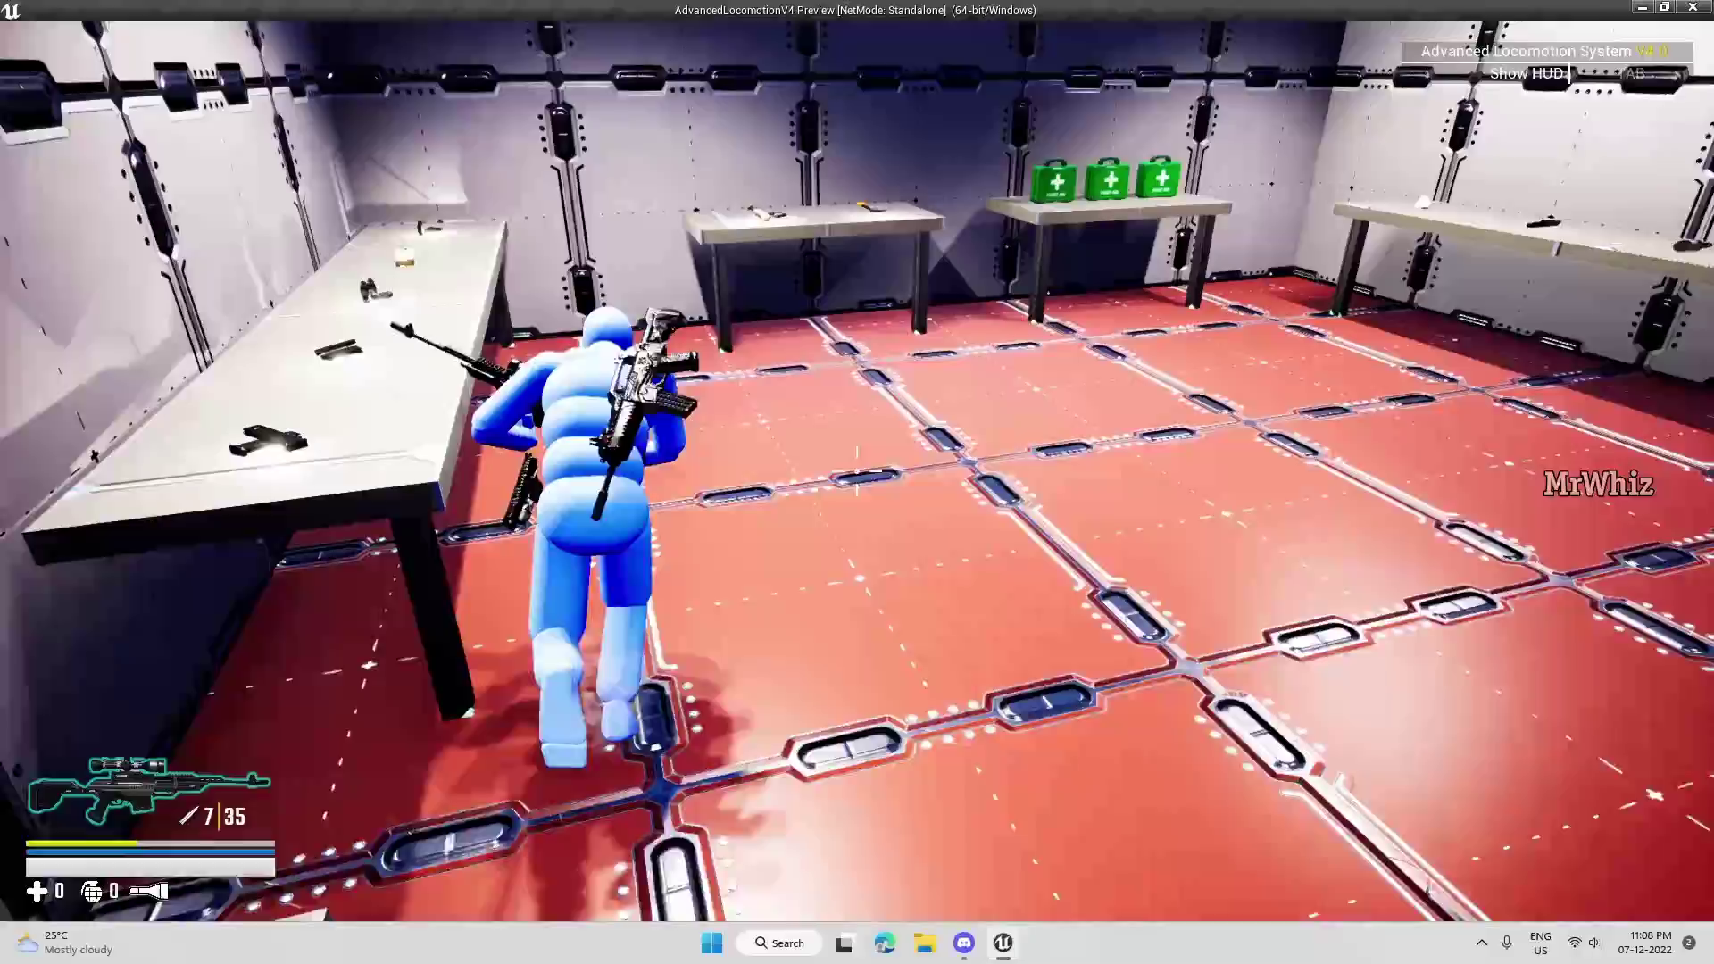
Collect the axe from the melee table, the first-aid kits and grenades.
key(w)
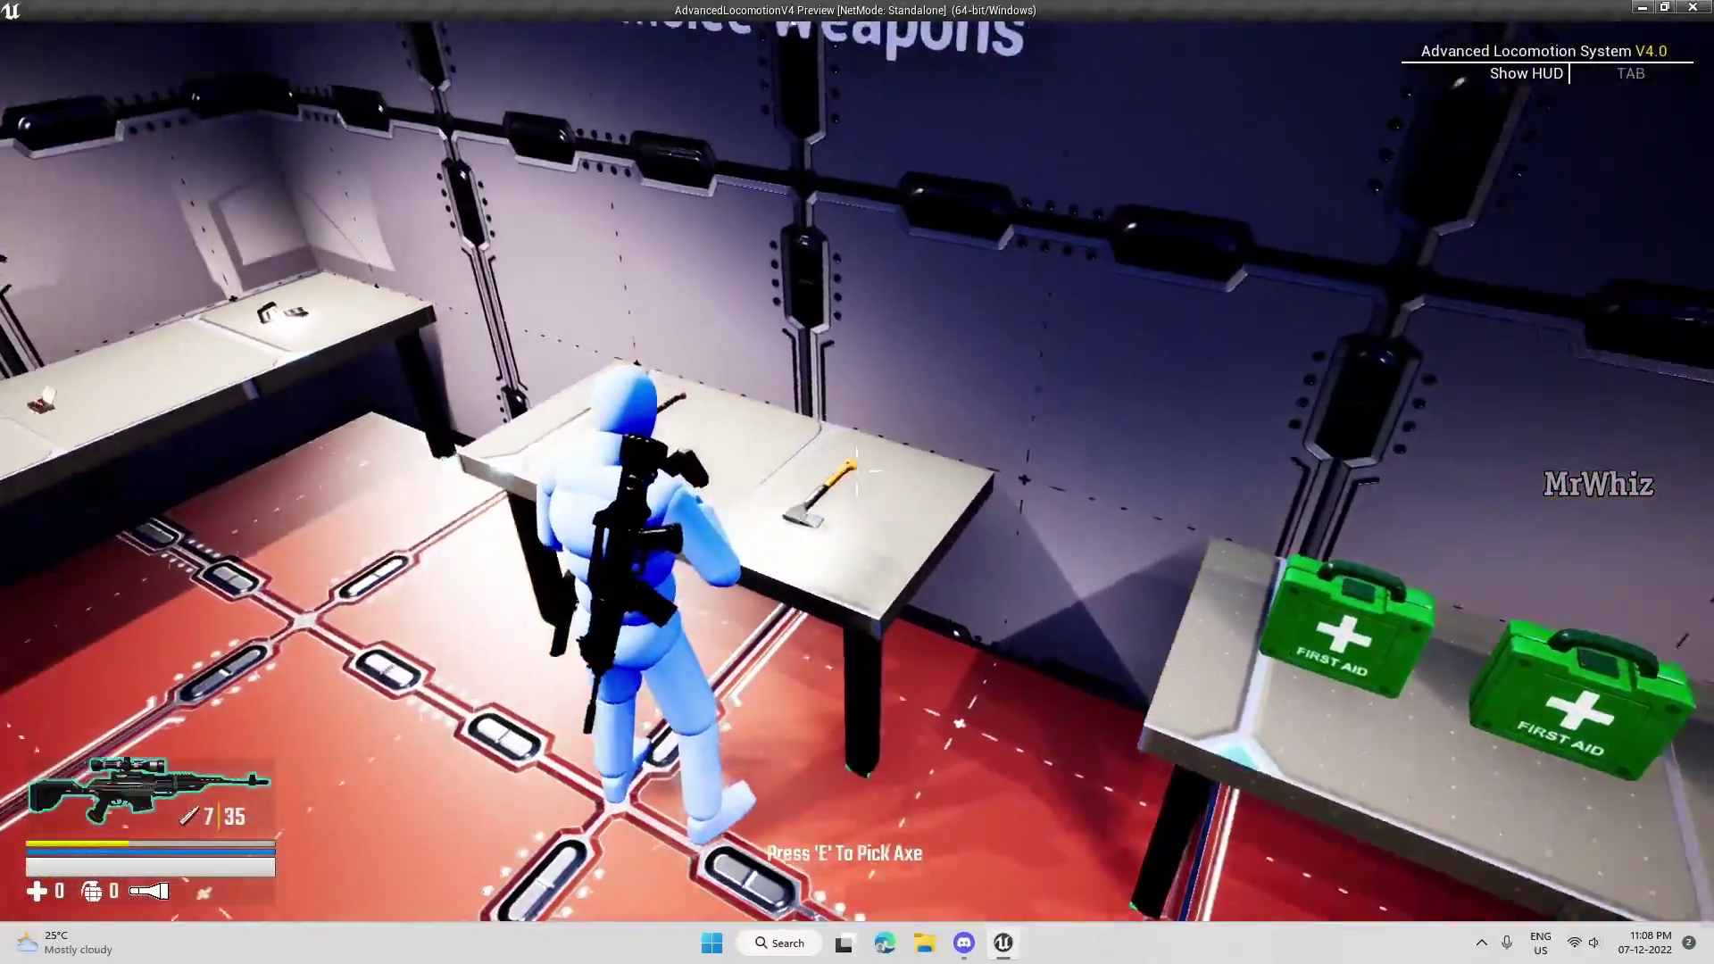
key(e)
key(w)
key(e)
key(e)
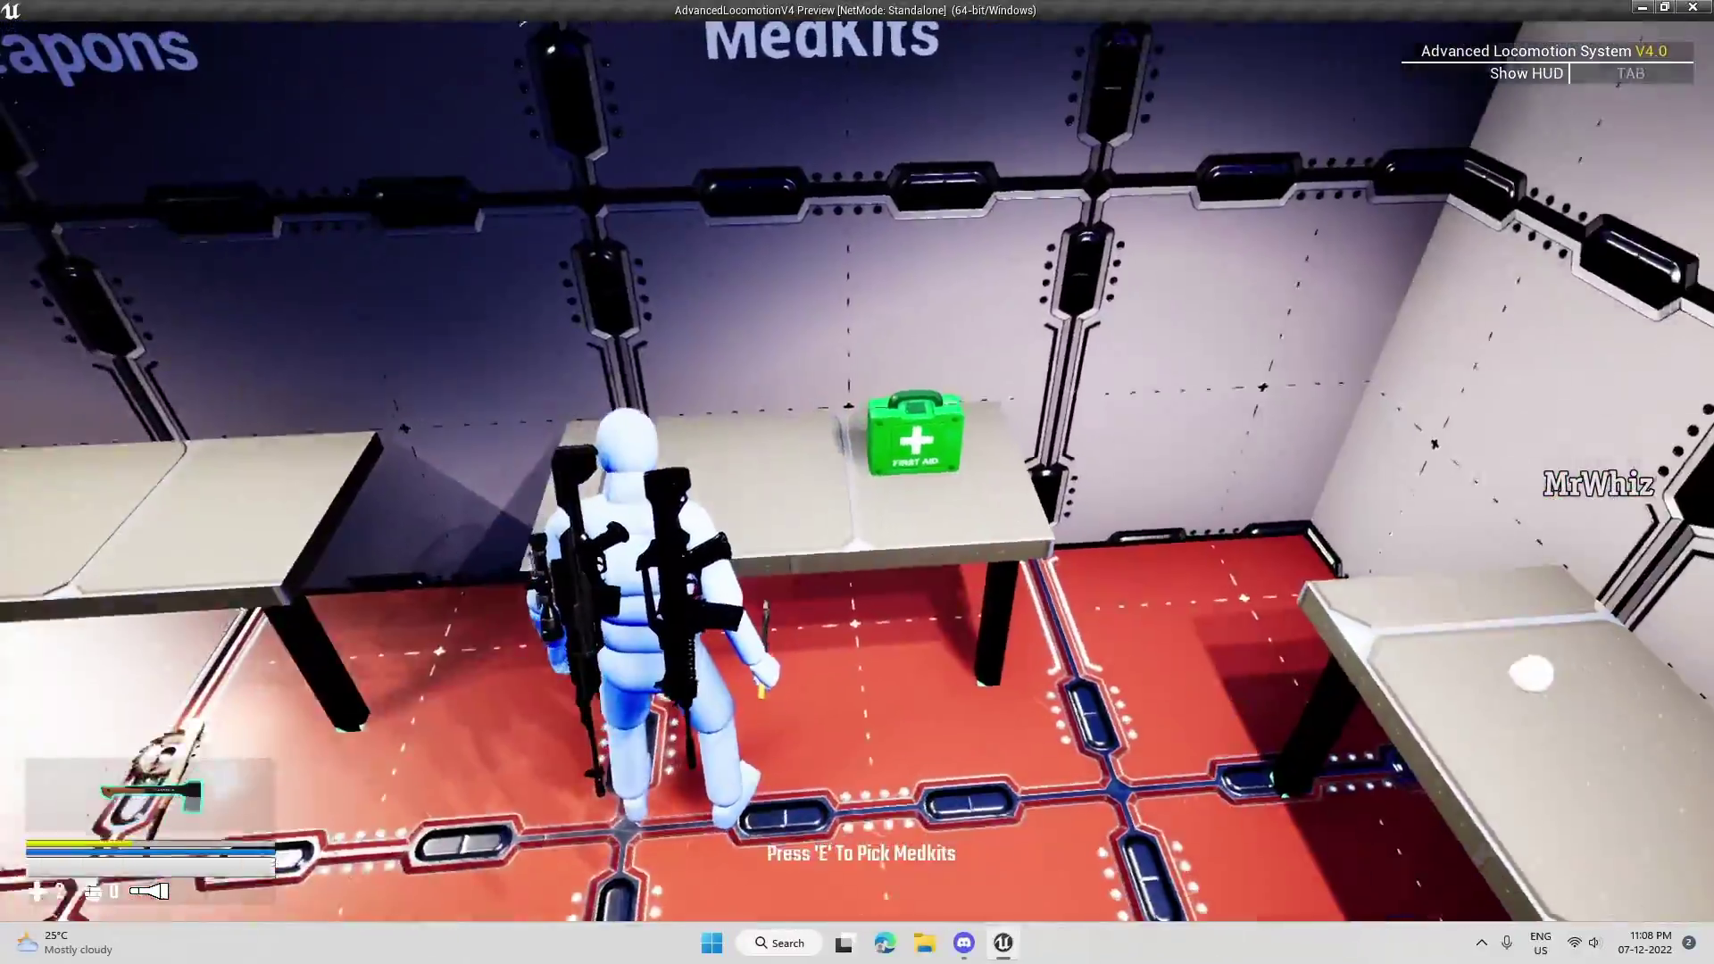
key(e)
key(w)
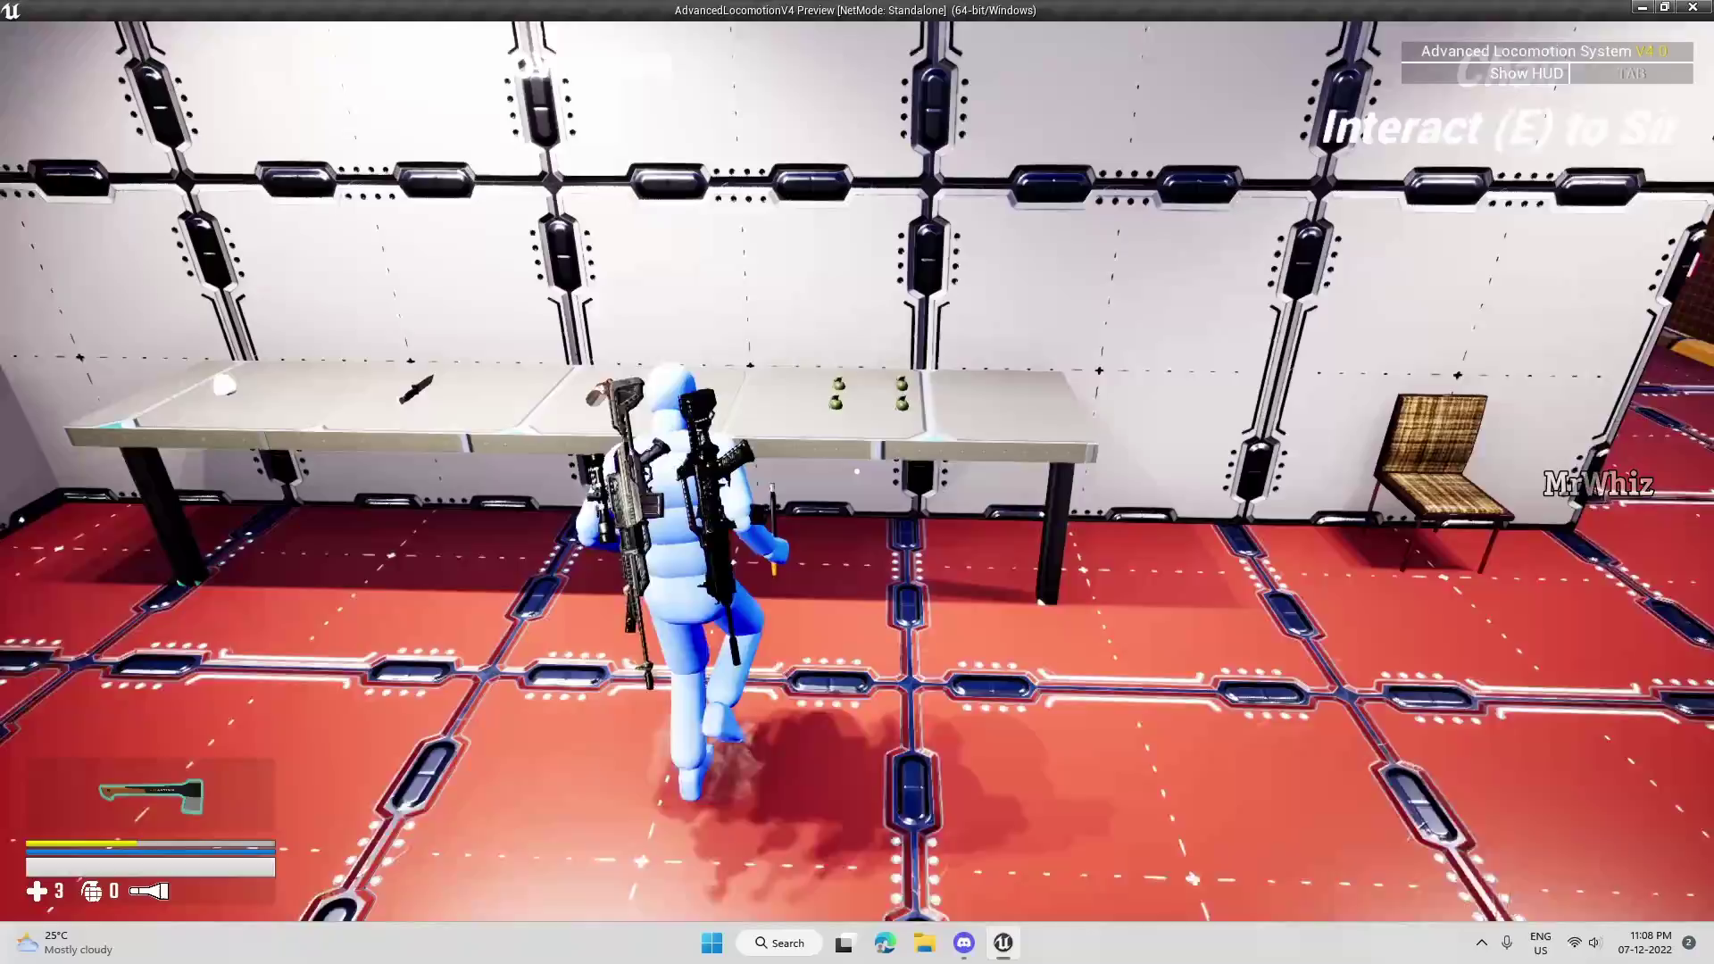
key(e)
key(e)
key(e)
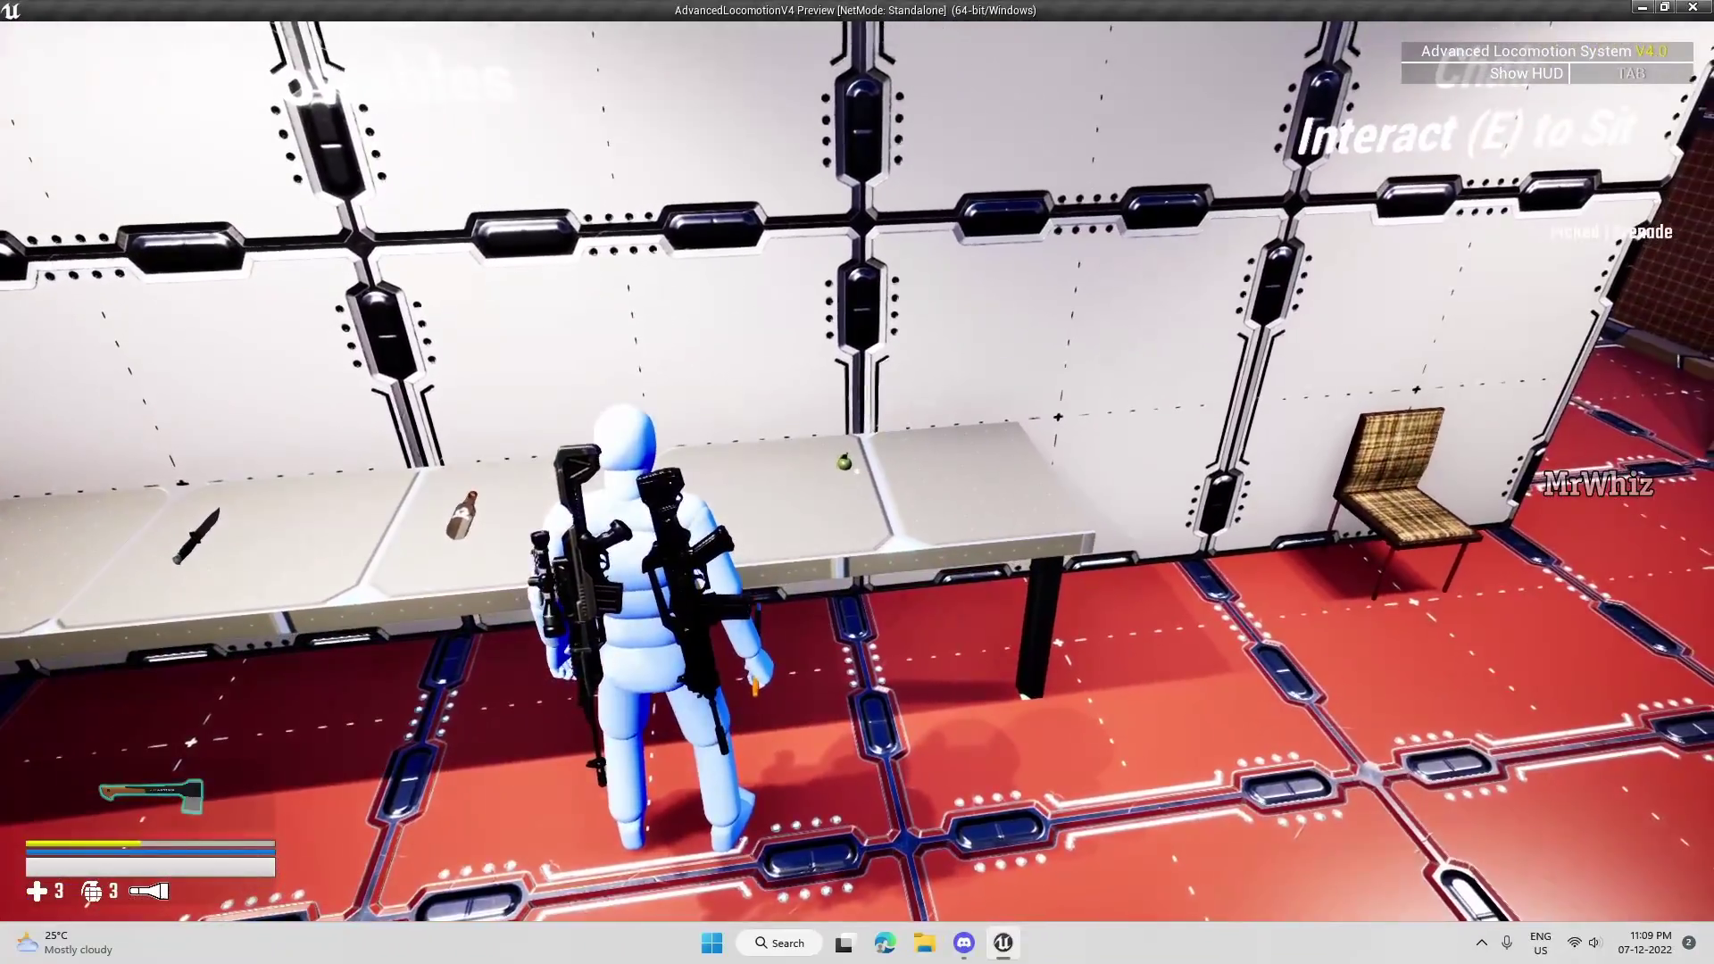
key(e)
Grab the last grenade, then equip the fist from the radial weapon wheel.
key(w)
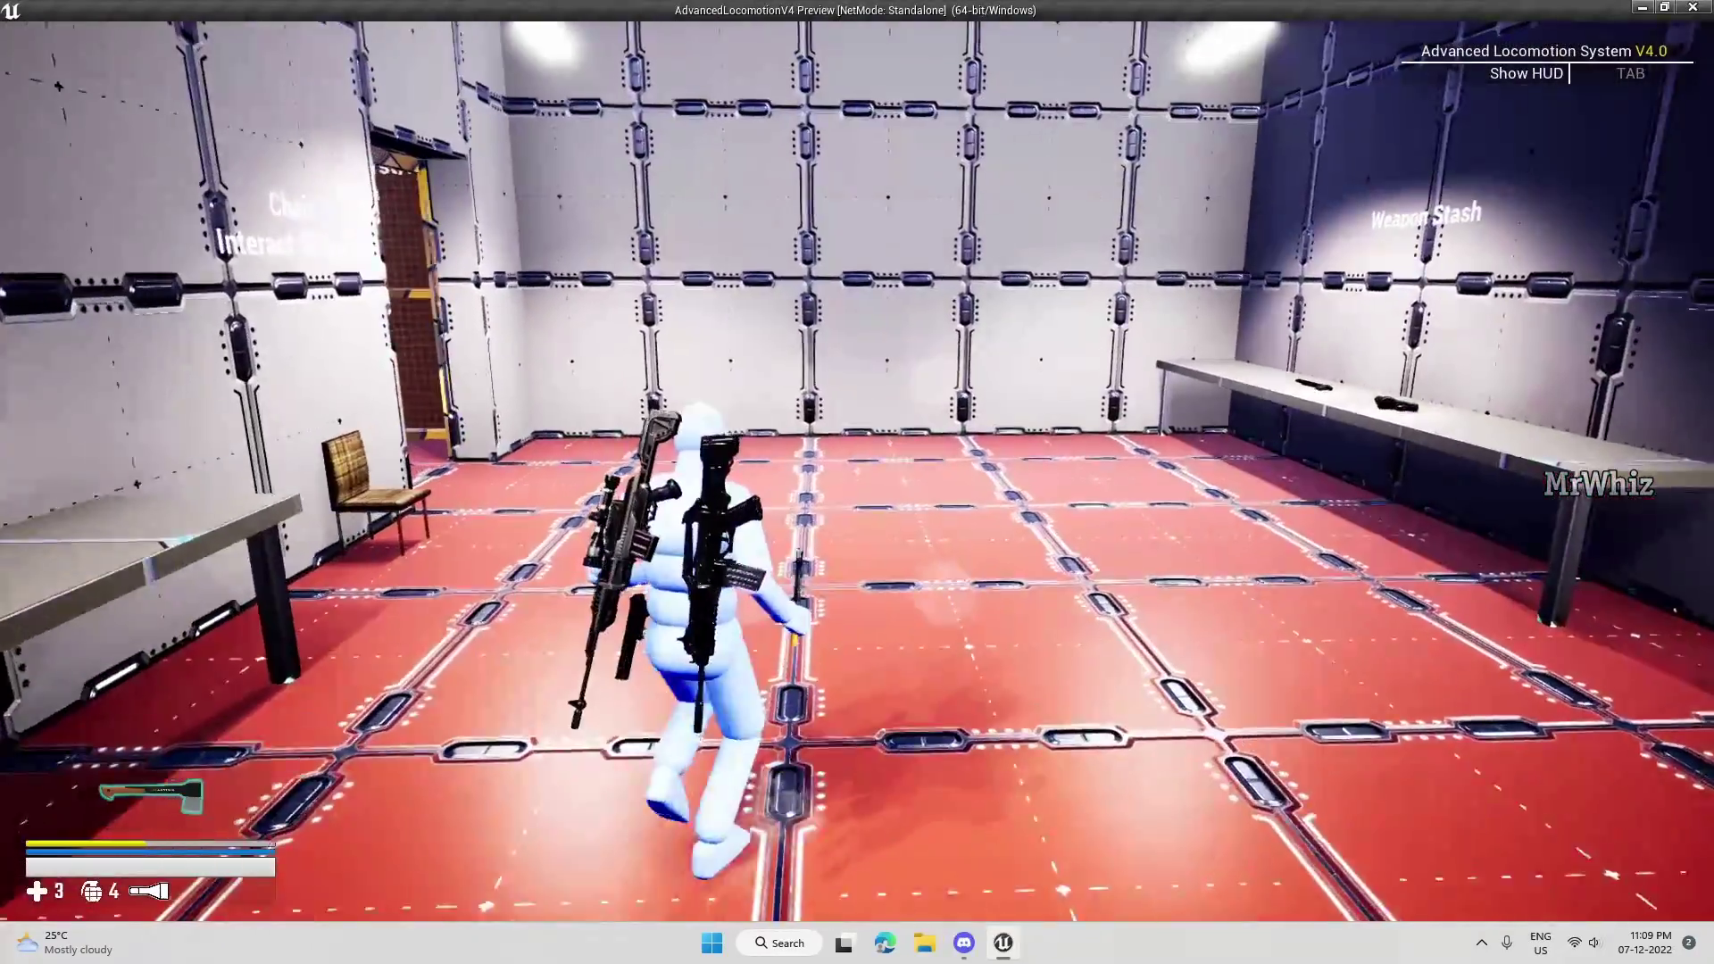
key(q)
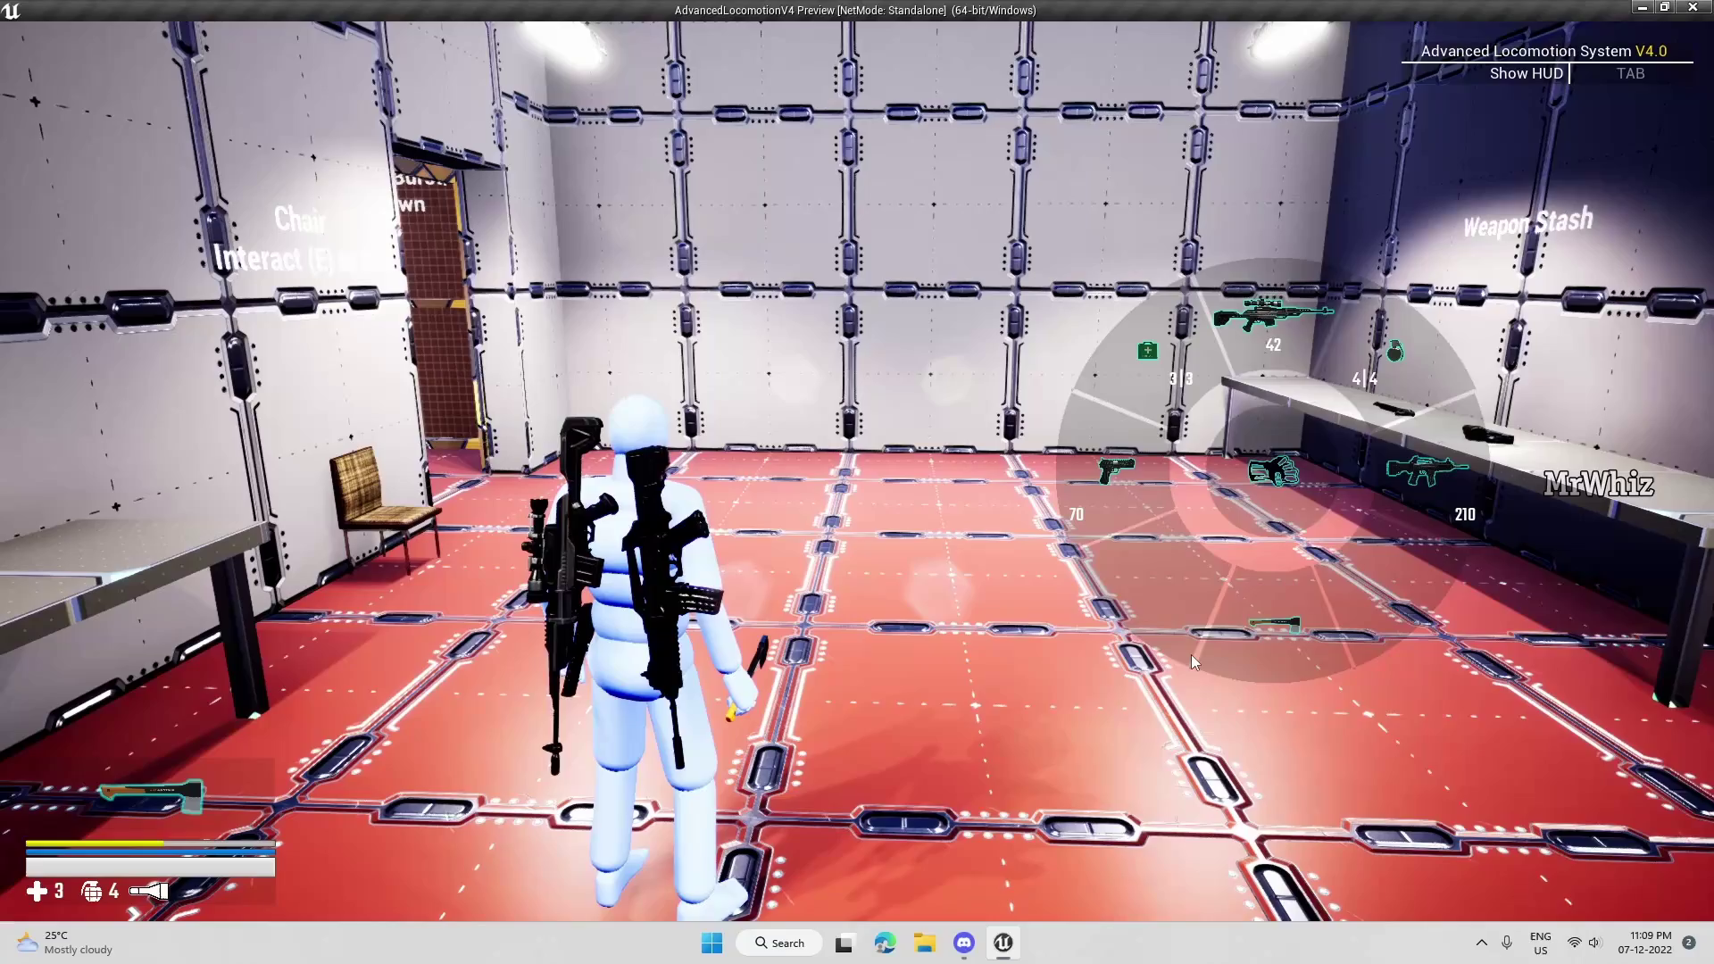
click(1230, 561)
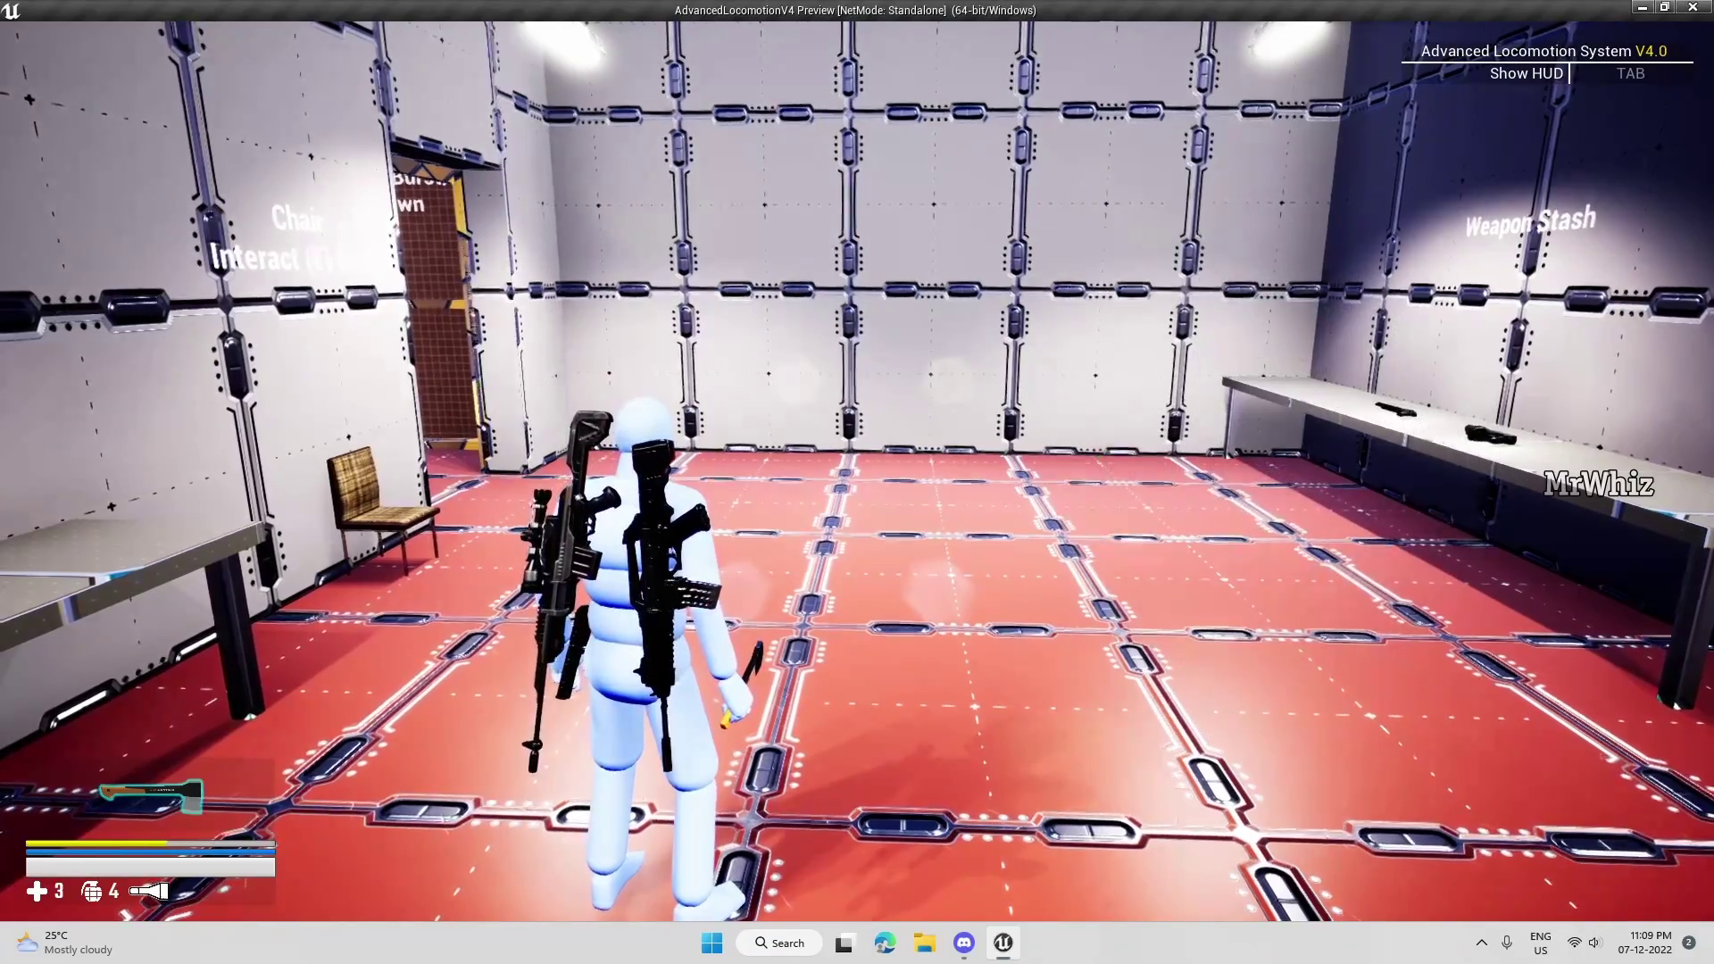
key(q)
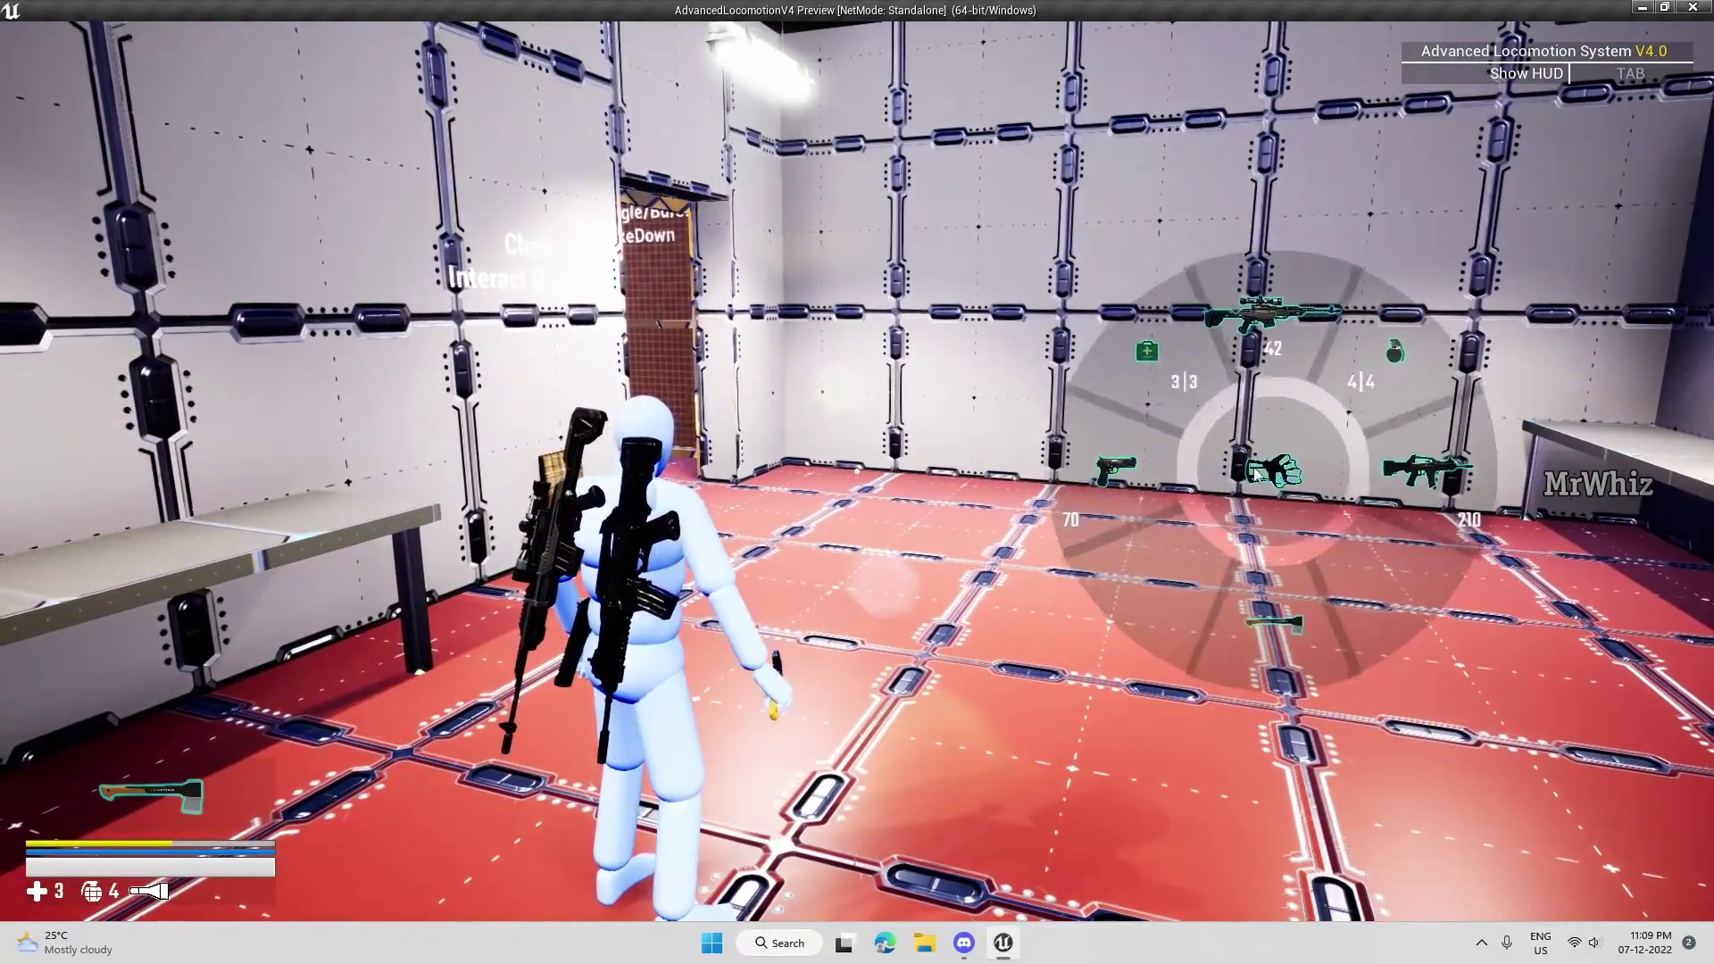
click(1263, 471)
Equip the pistol from the weapon wheel and review the wheel with it held.
key(q)
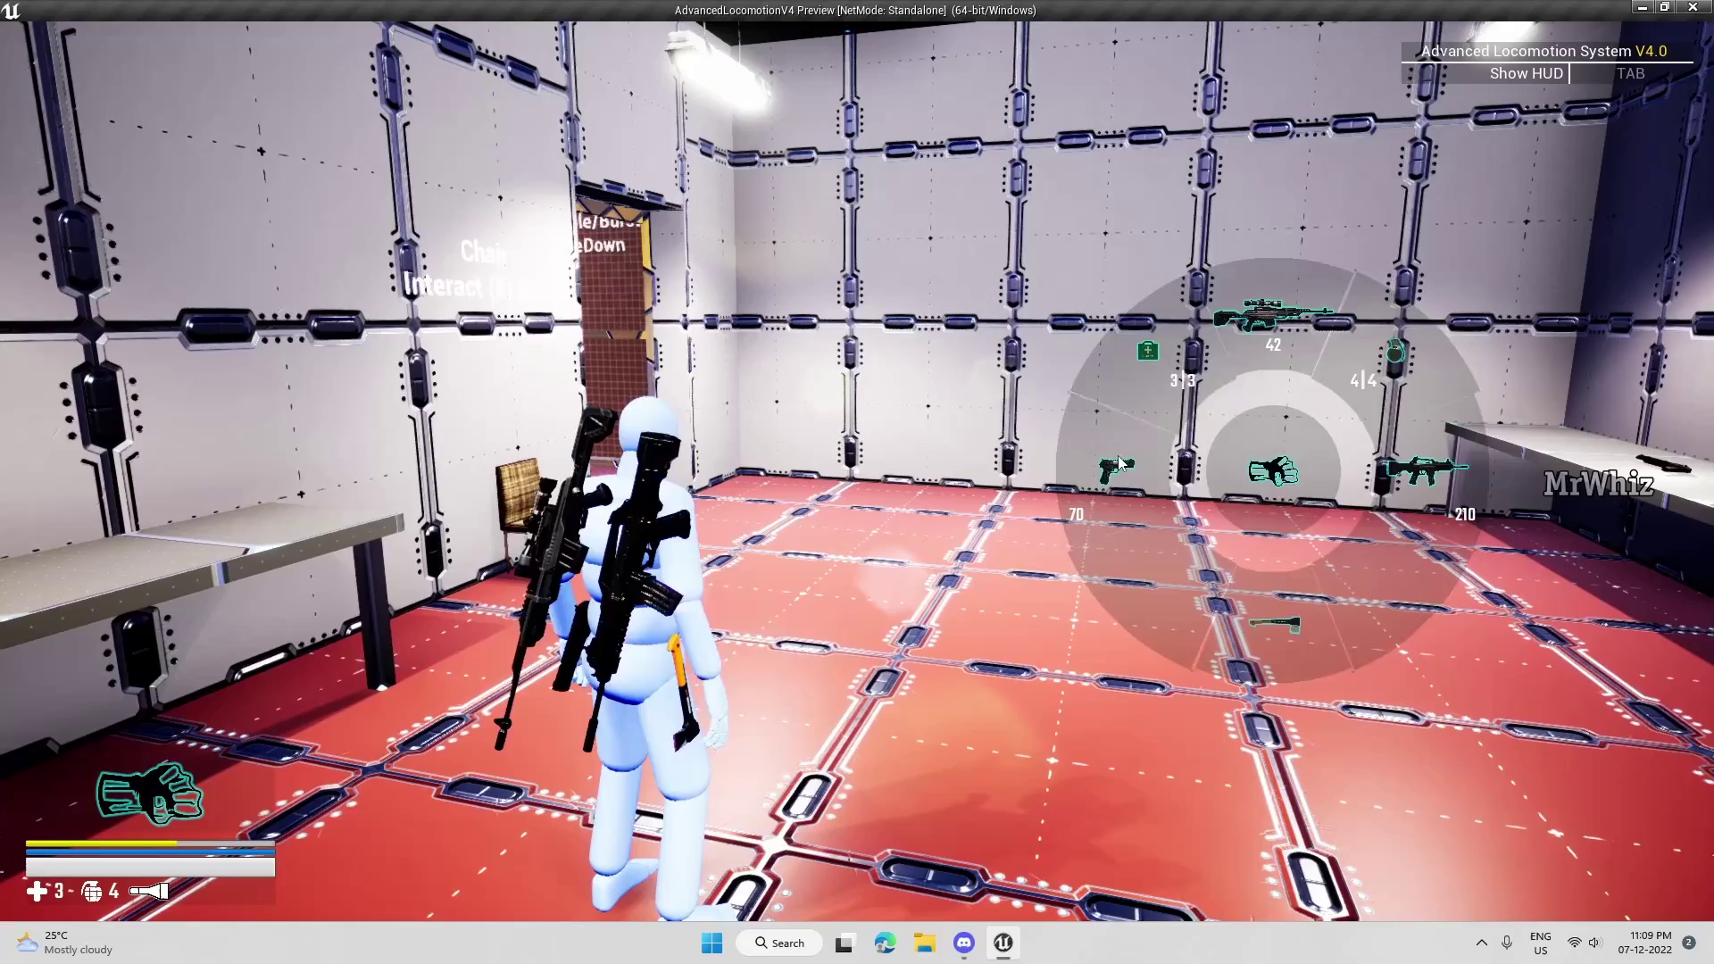
click(1223, 358)
key(q)
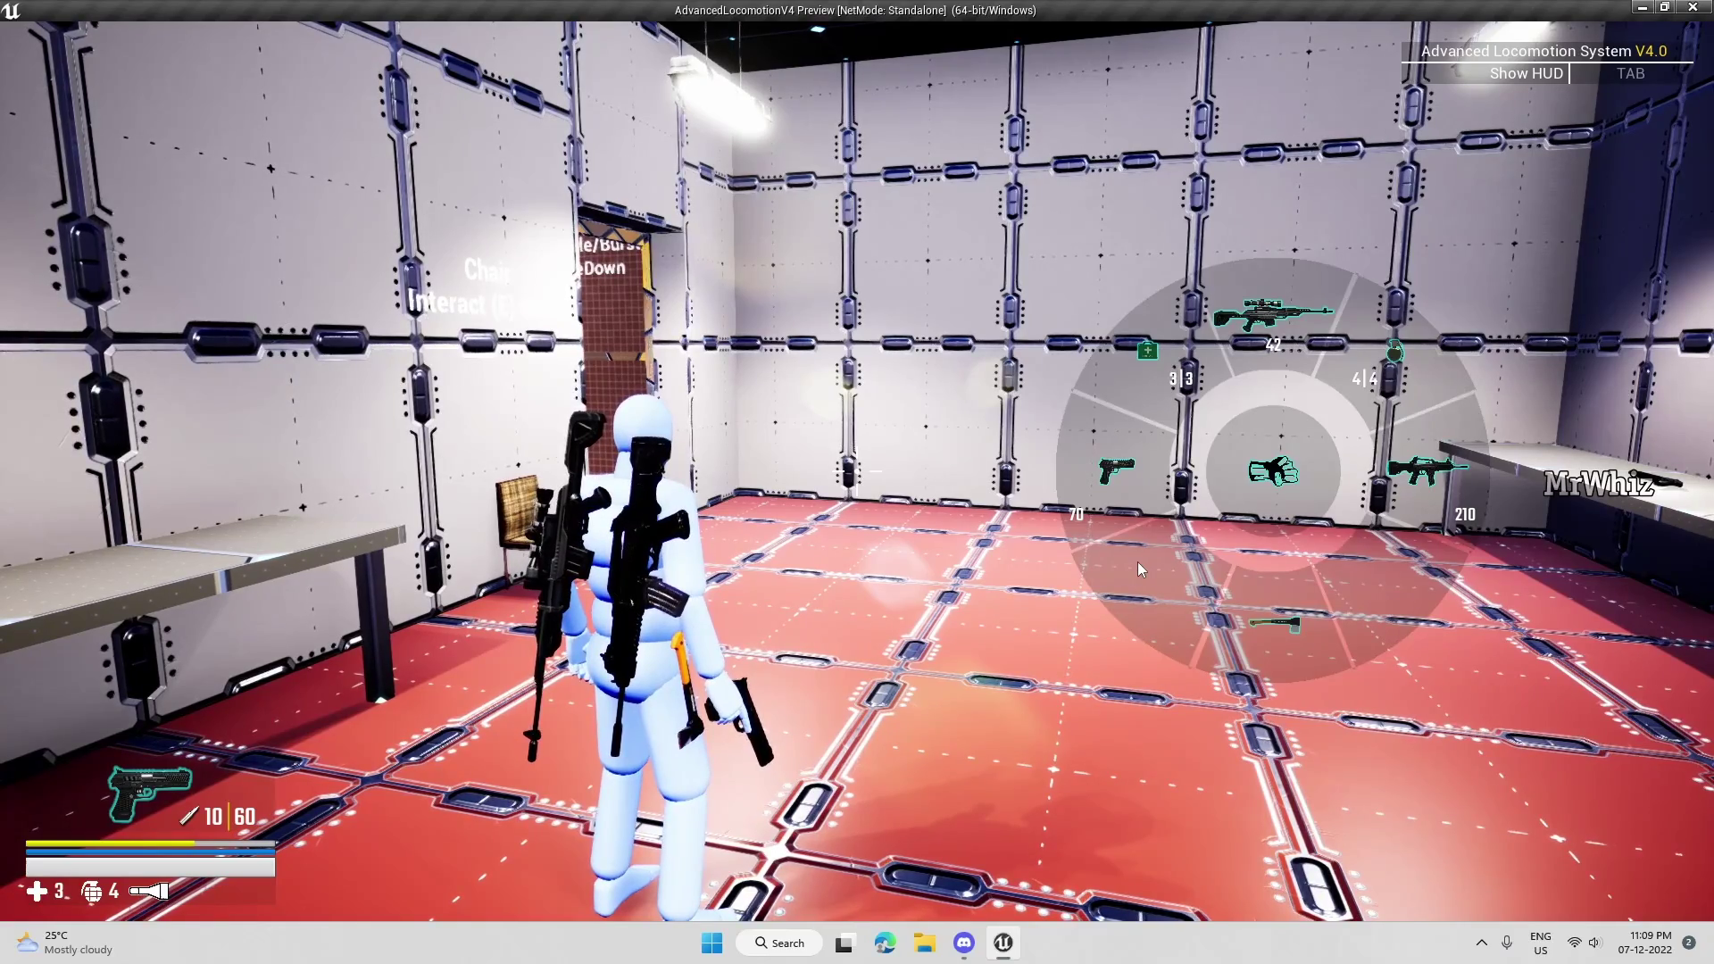
key(q)
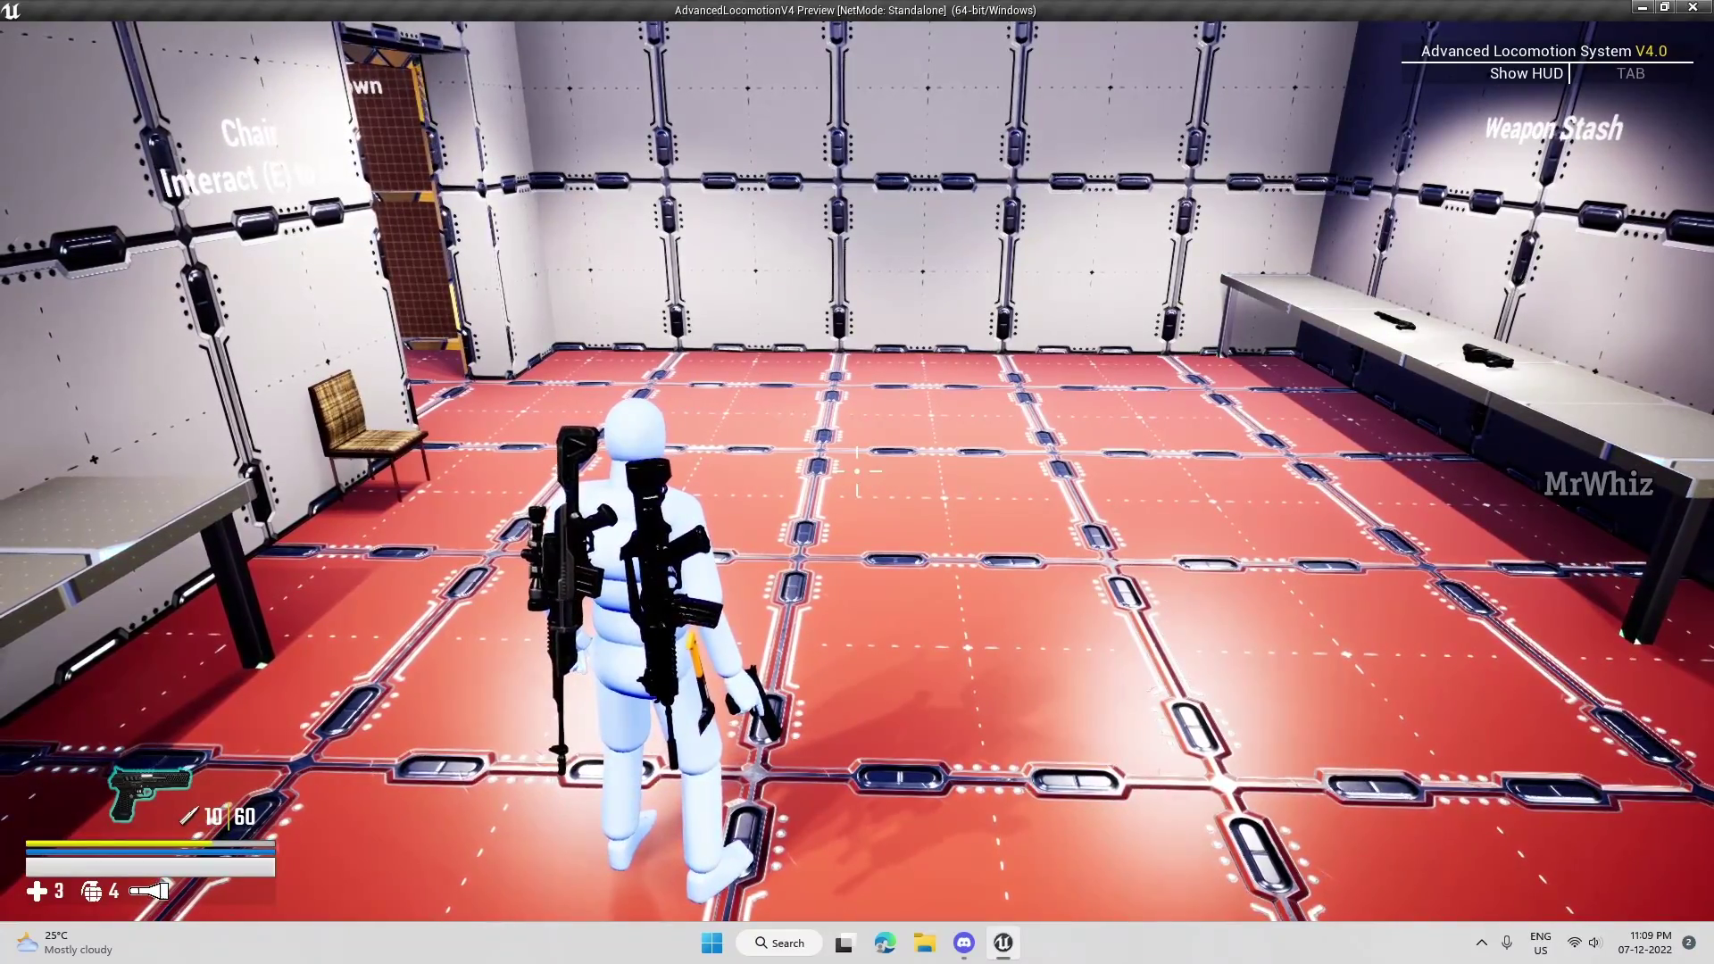
Walk forward across the room, crouching briefly and then running on.
mouse_move(857, 482)
key(w)
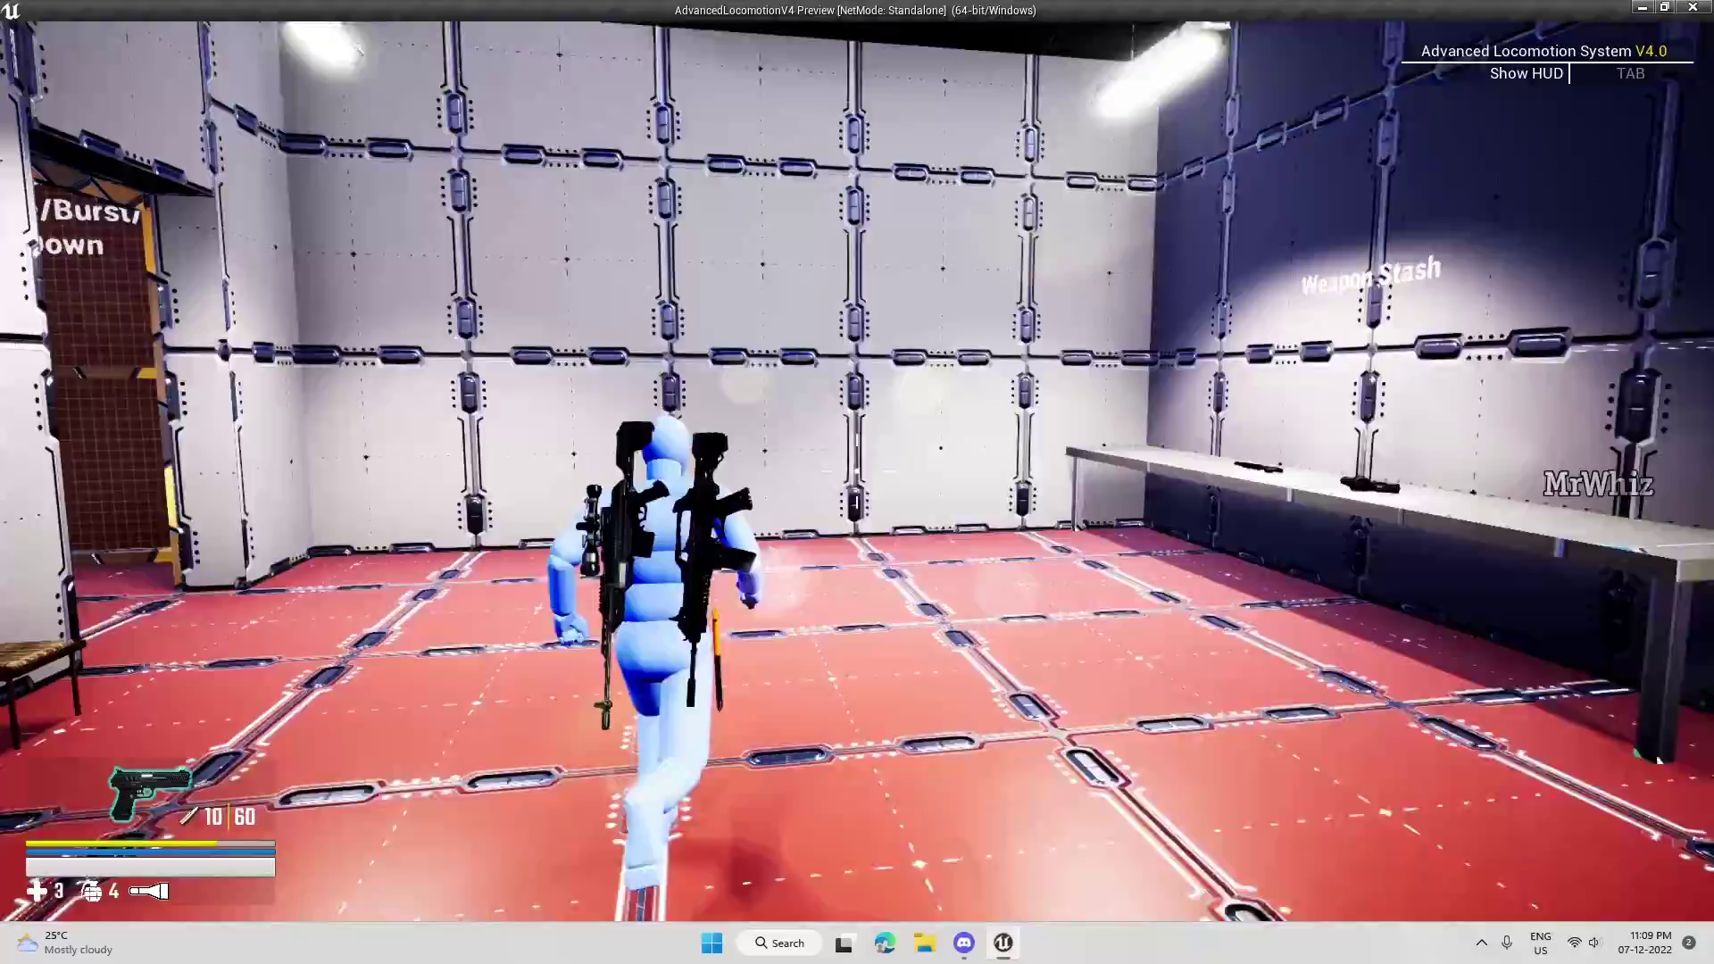
key(c)
key(c)
key(w)
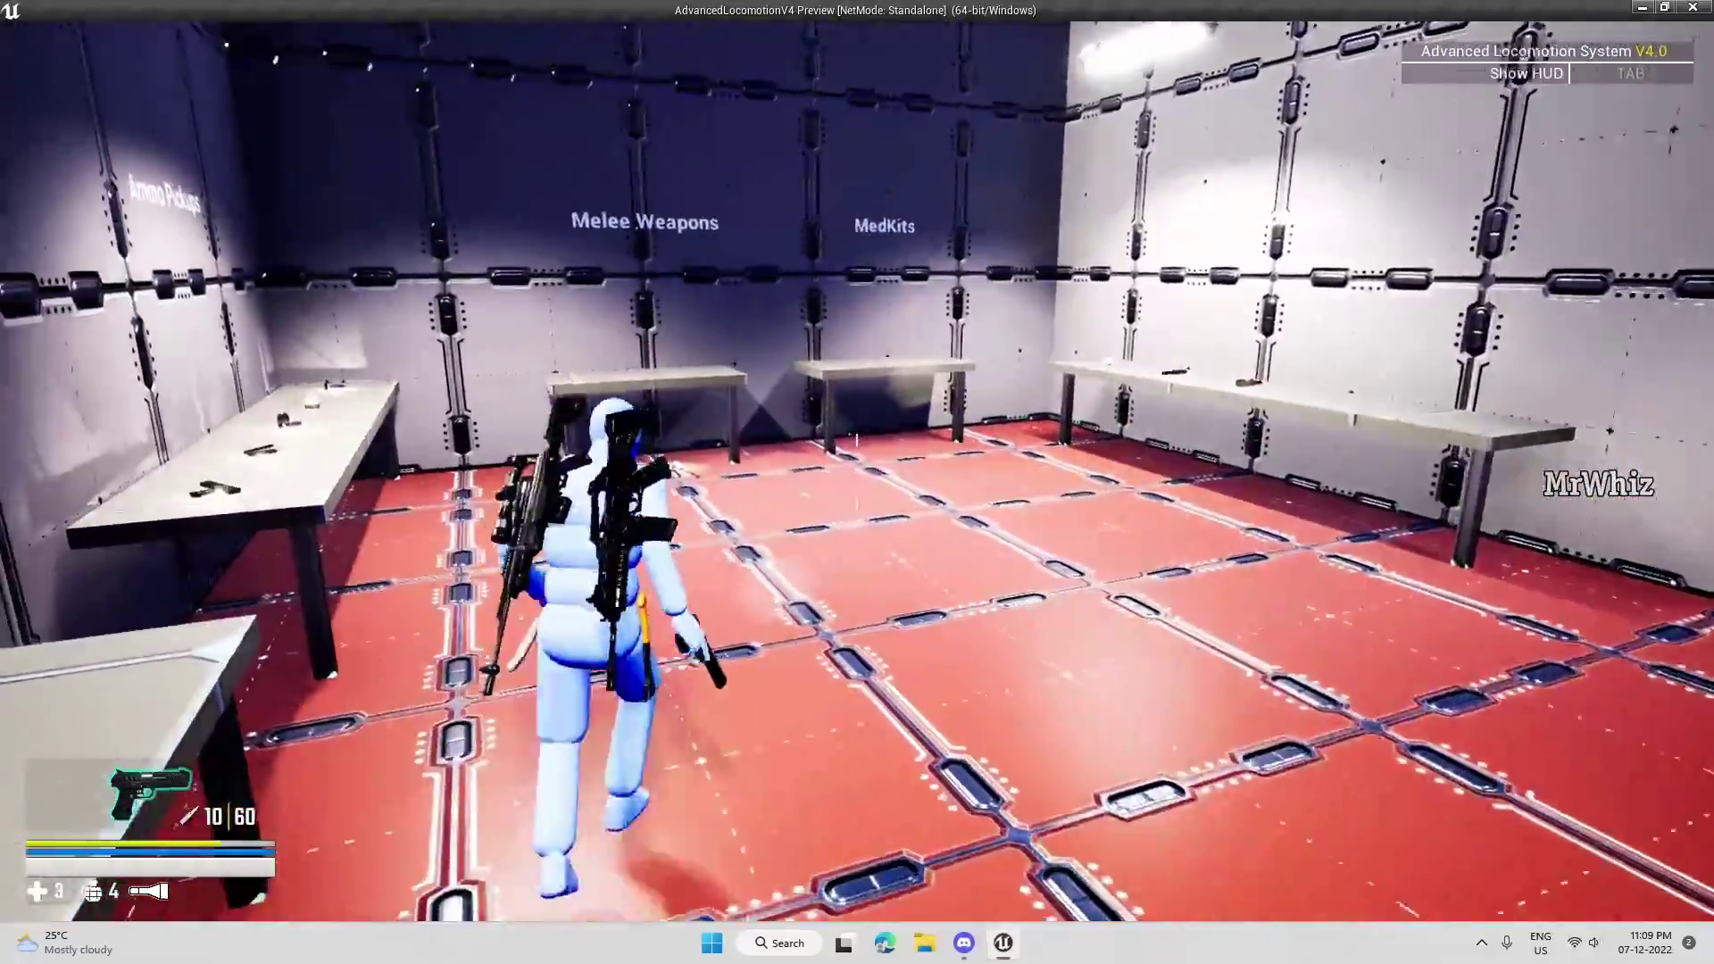
key(w)
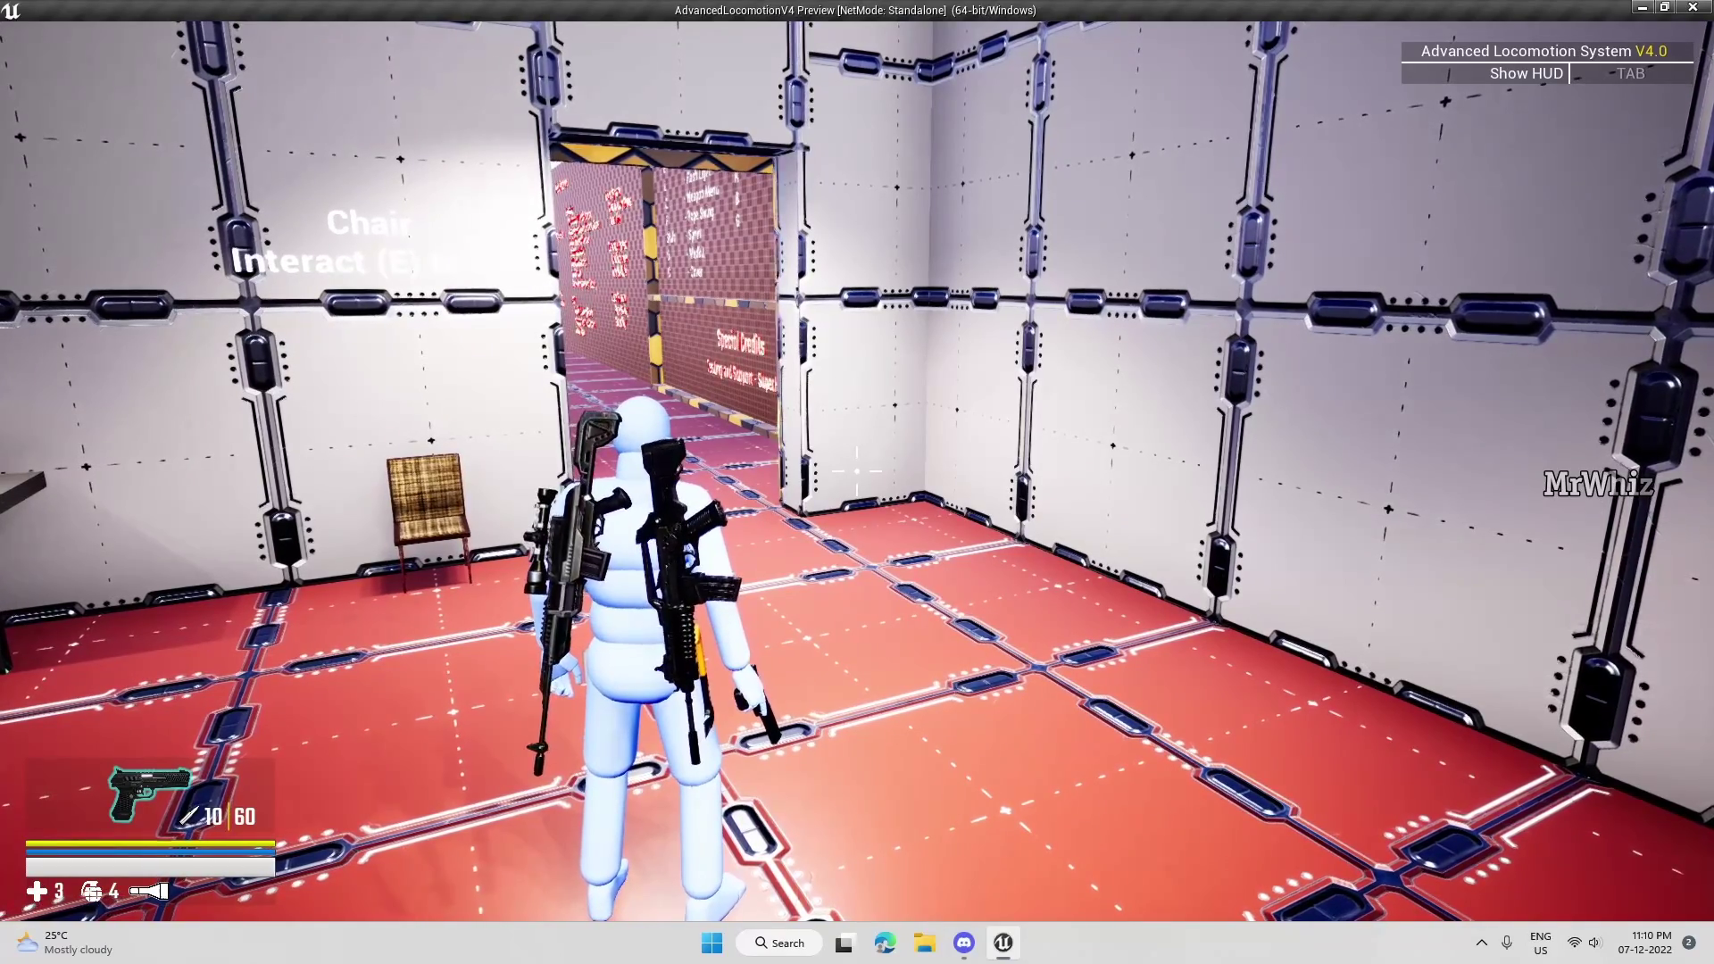
Toggle the weapon wheel once more, then widen the level viewport and adjust the camera.
key(q)
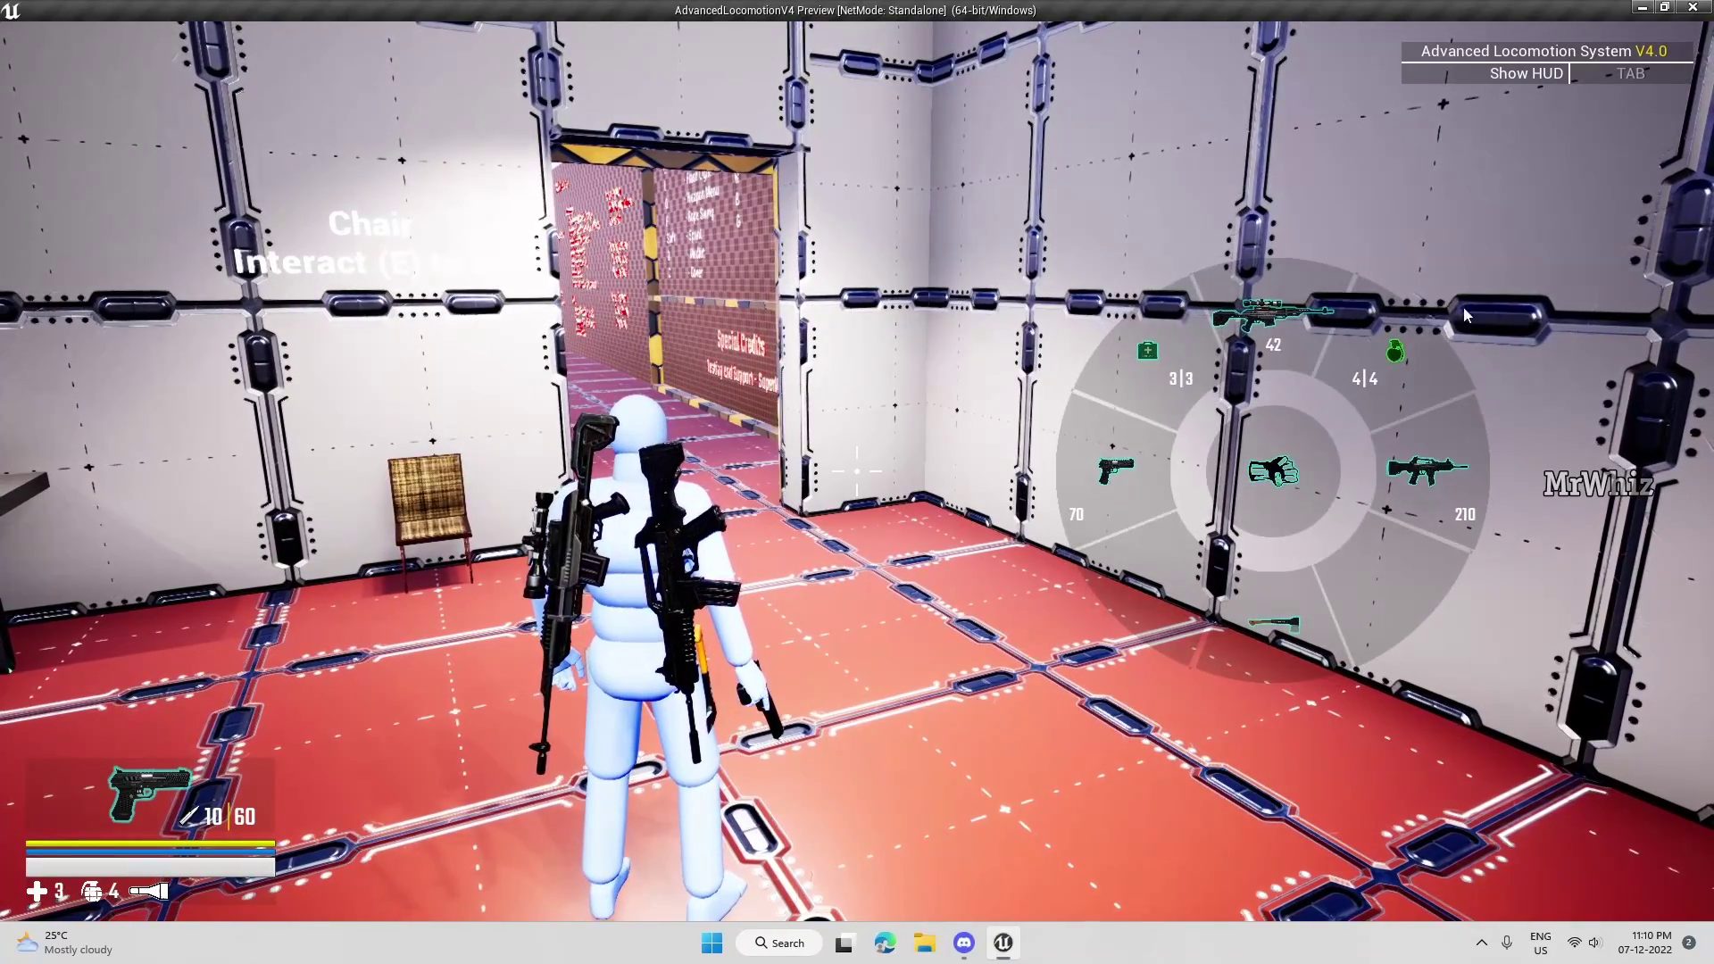
key(q)
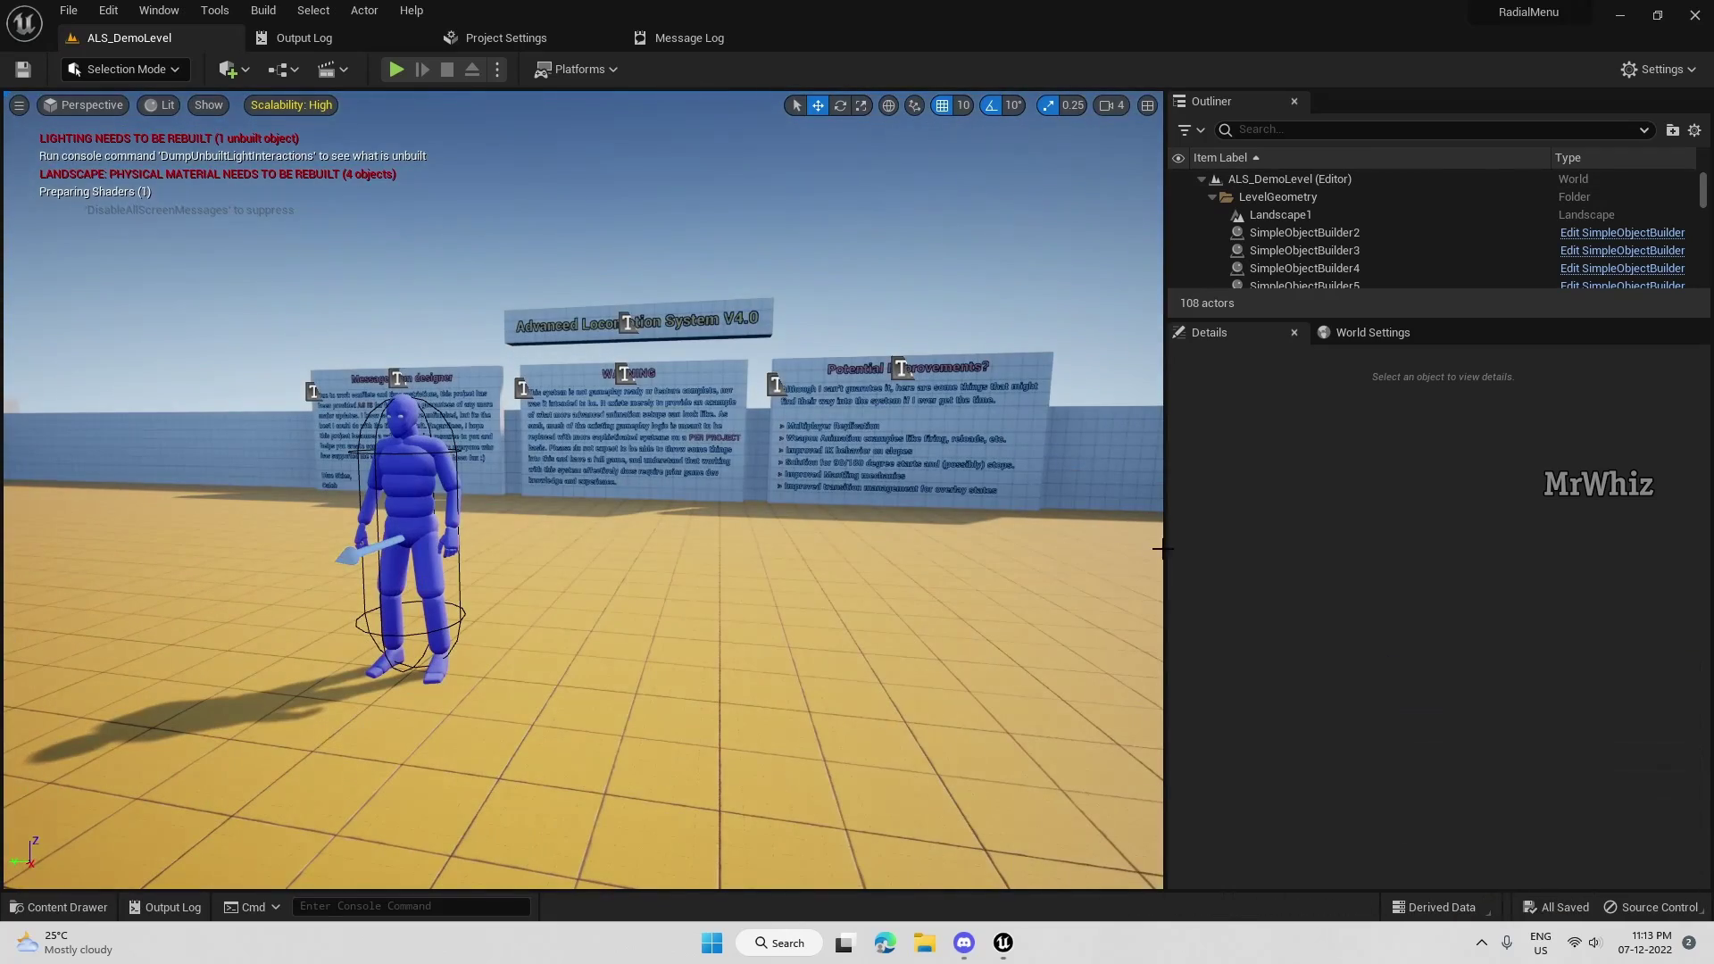
drag(1163, 554, 1428, 554)
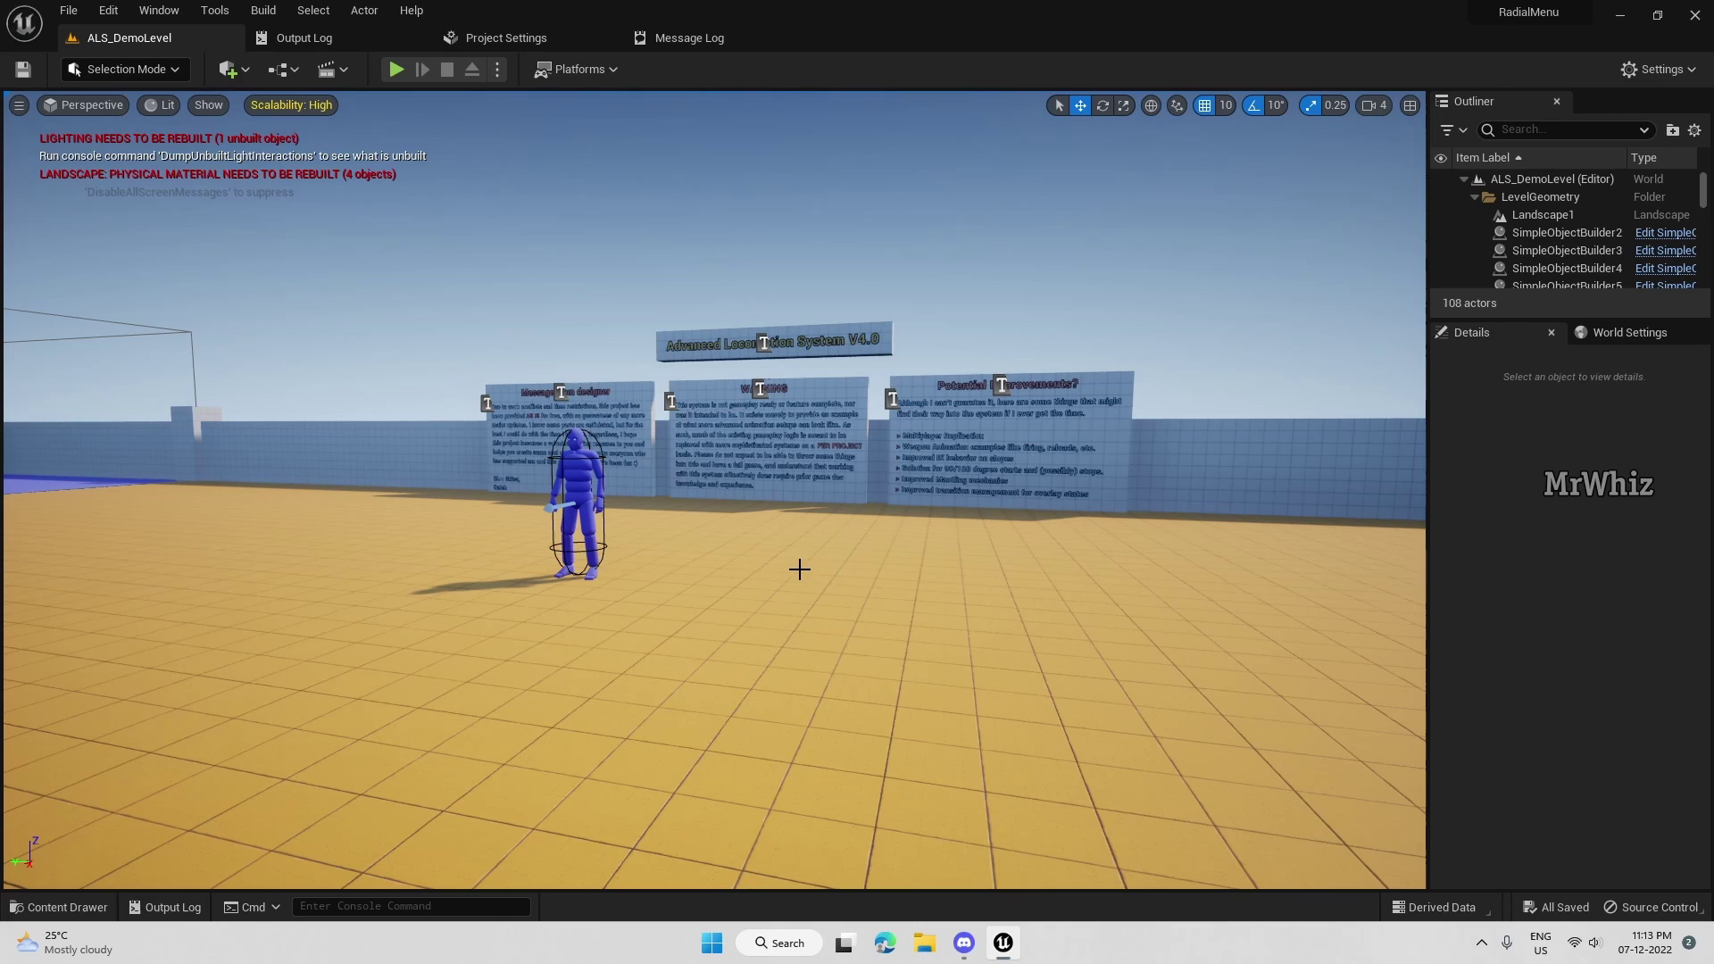
scroll(741, 595, down, 2)
scroll(741, 595, up, 4)
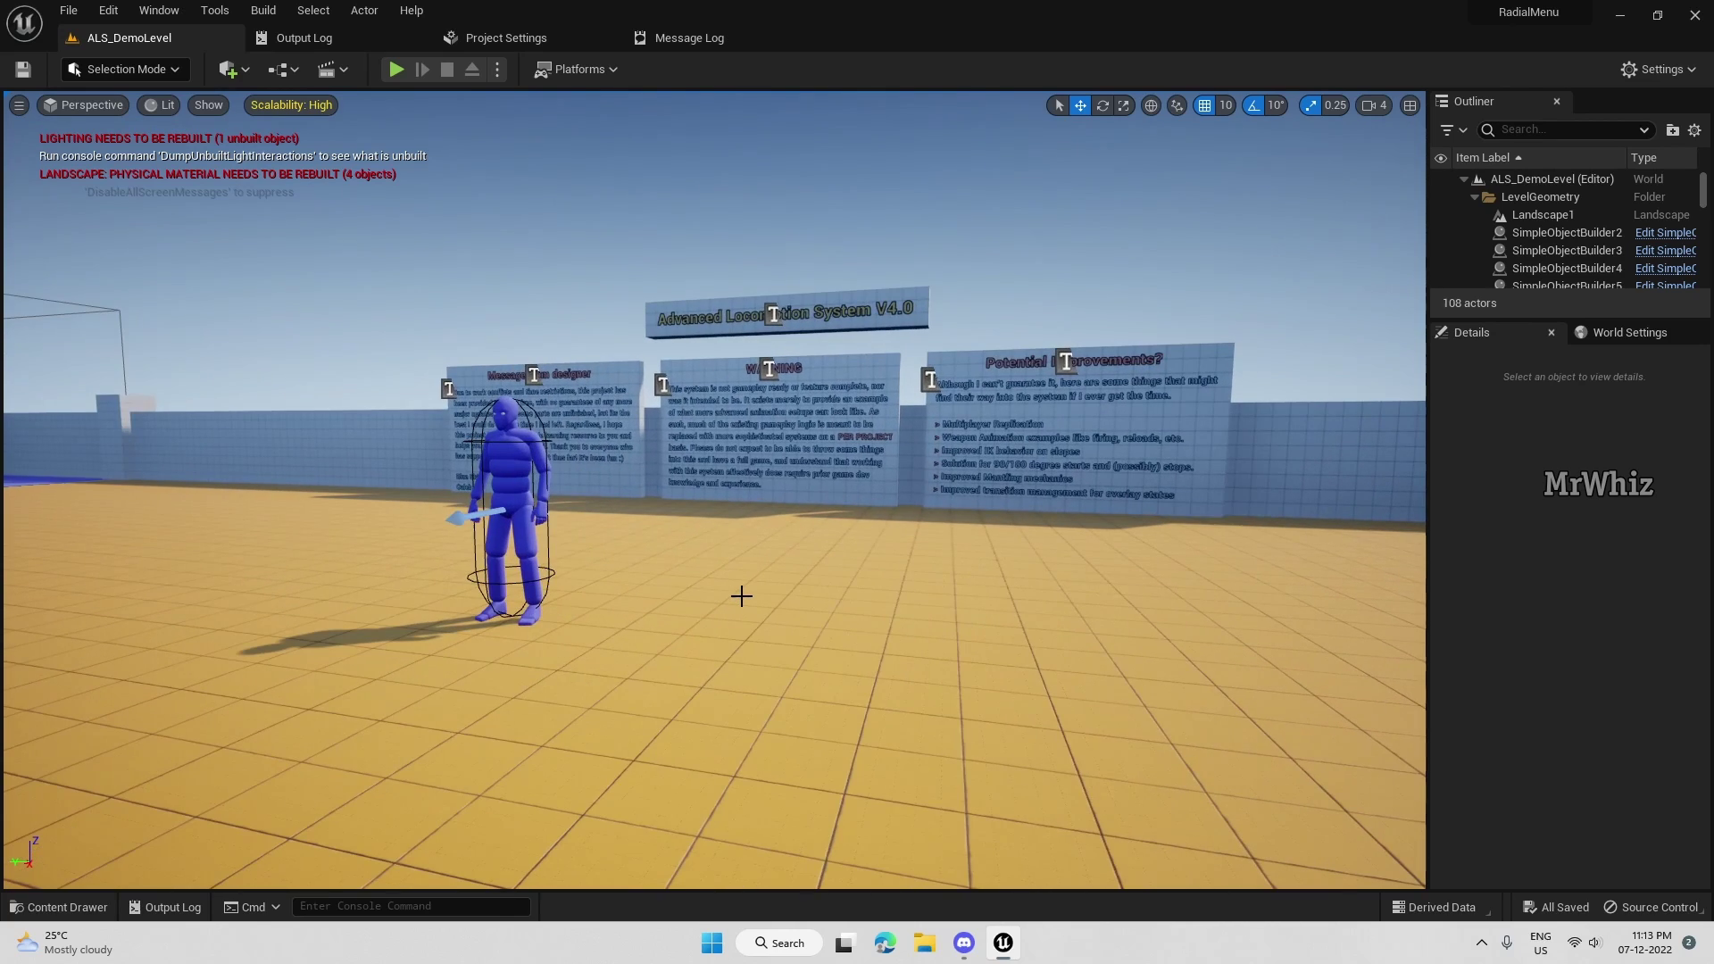
scroll(741, 596, down, 1)
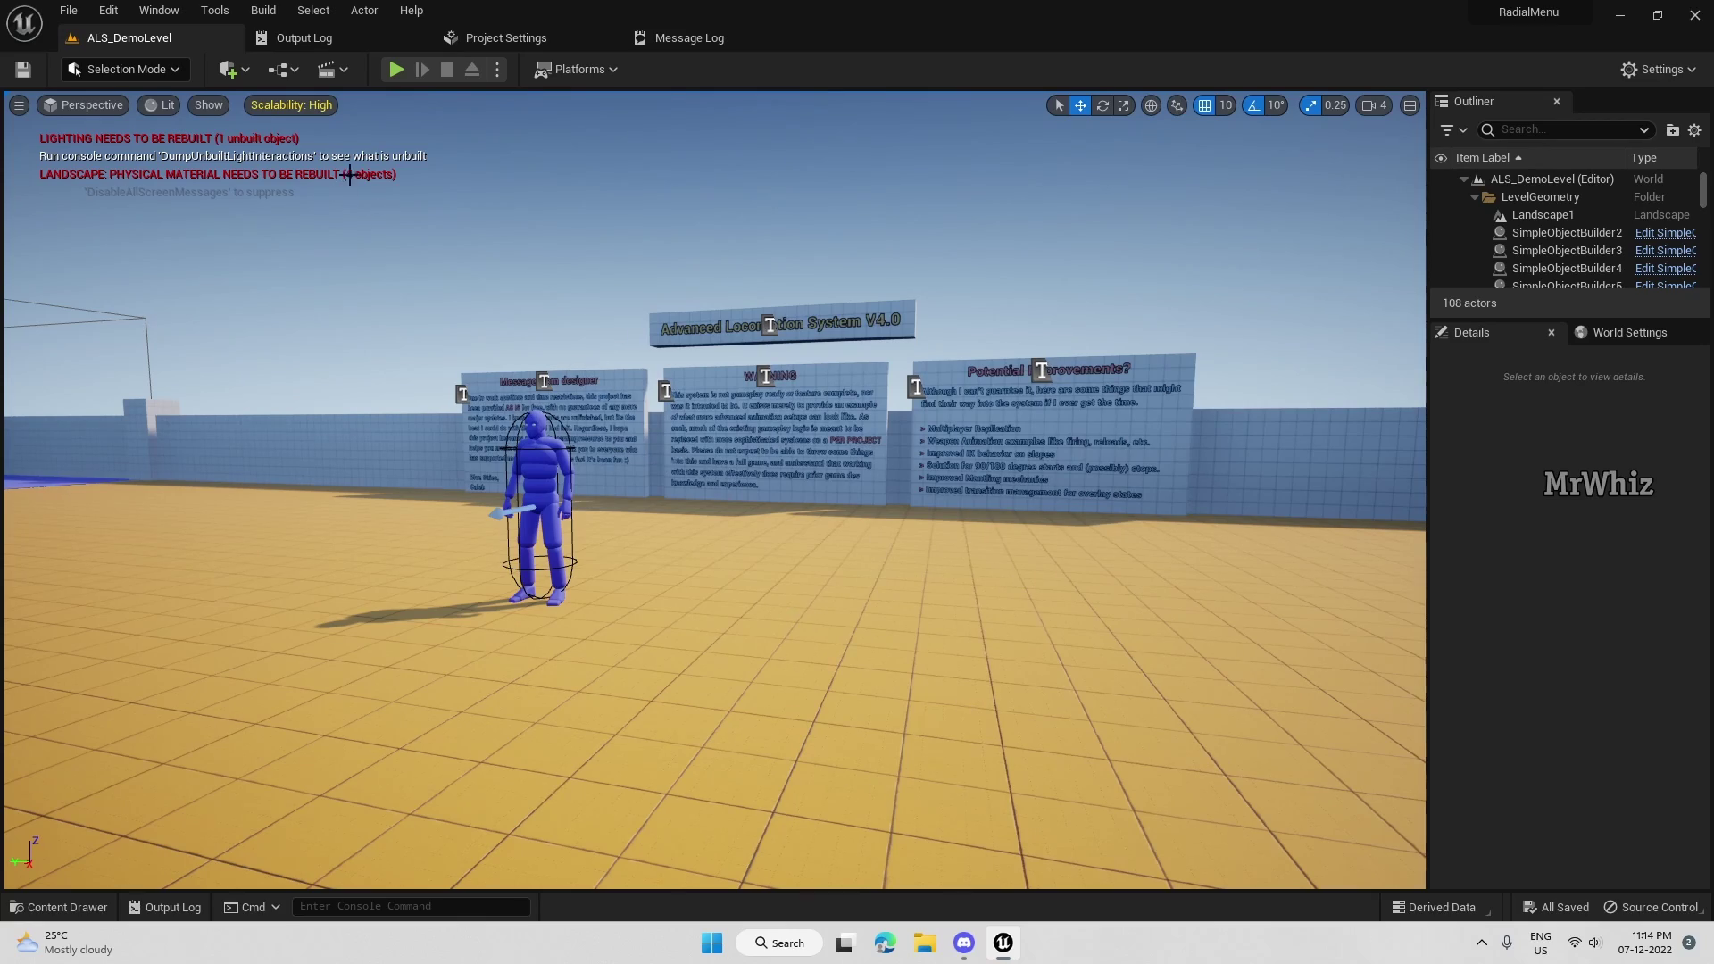
Start Play In Editor, run the character forward and bring up the overlay state menu.
click(396, 70)
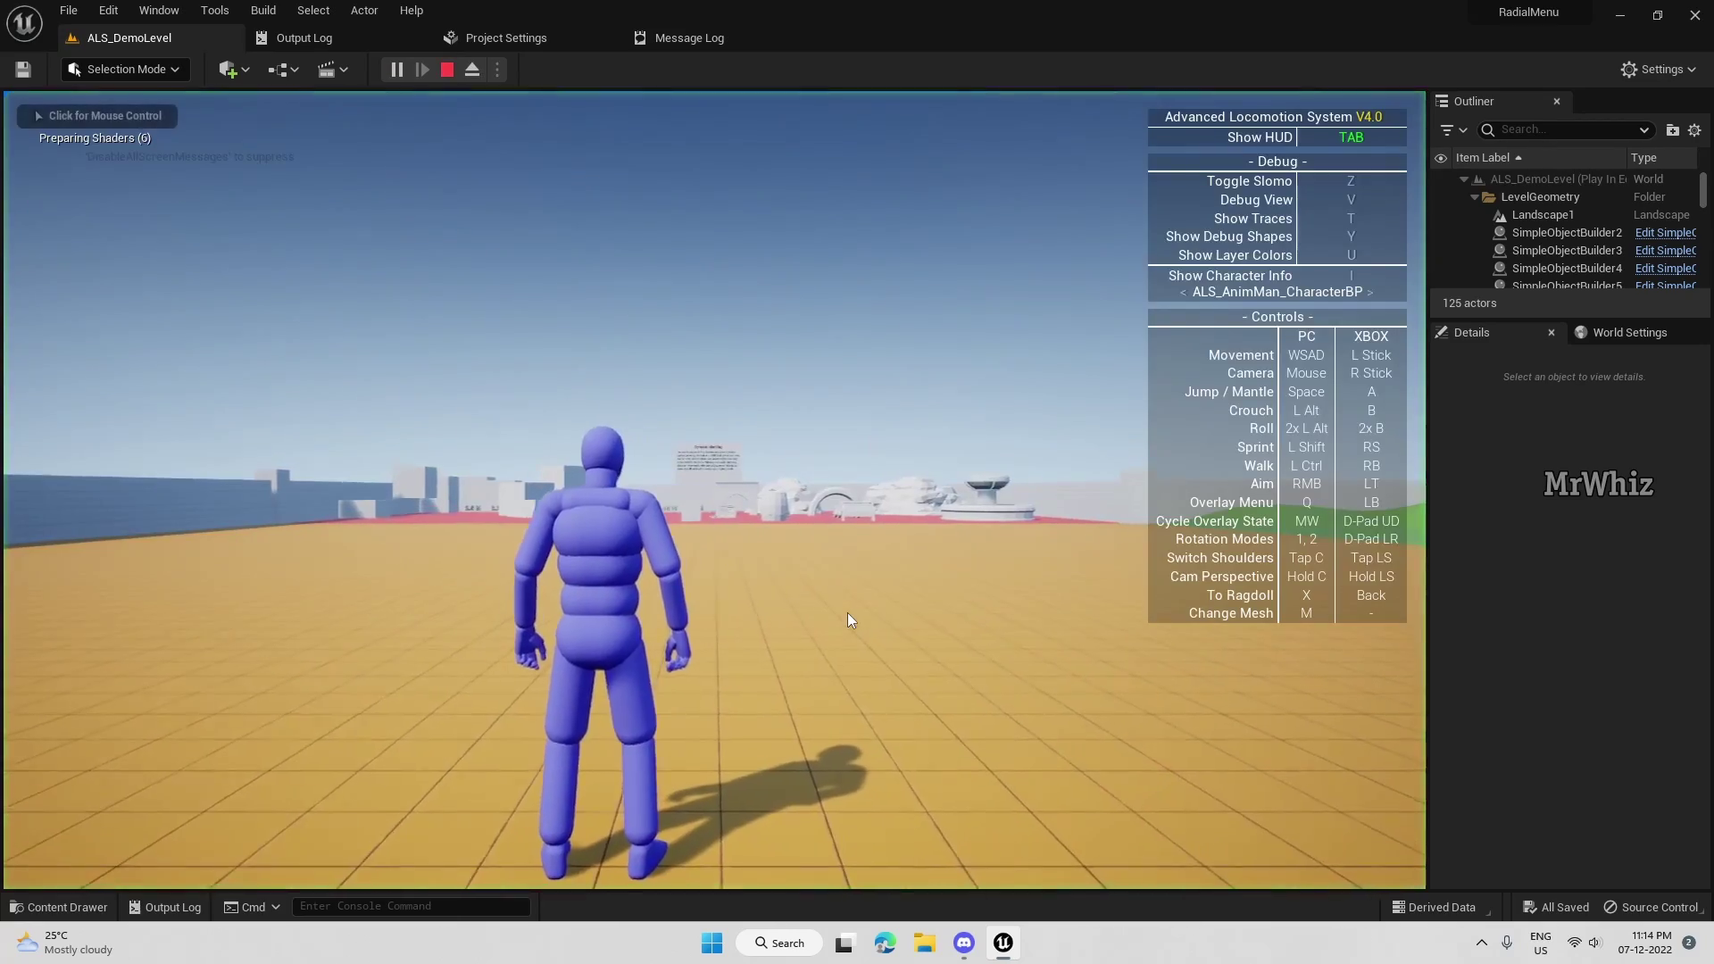
click(848, 613)
key(w)
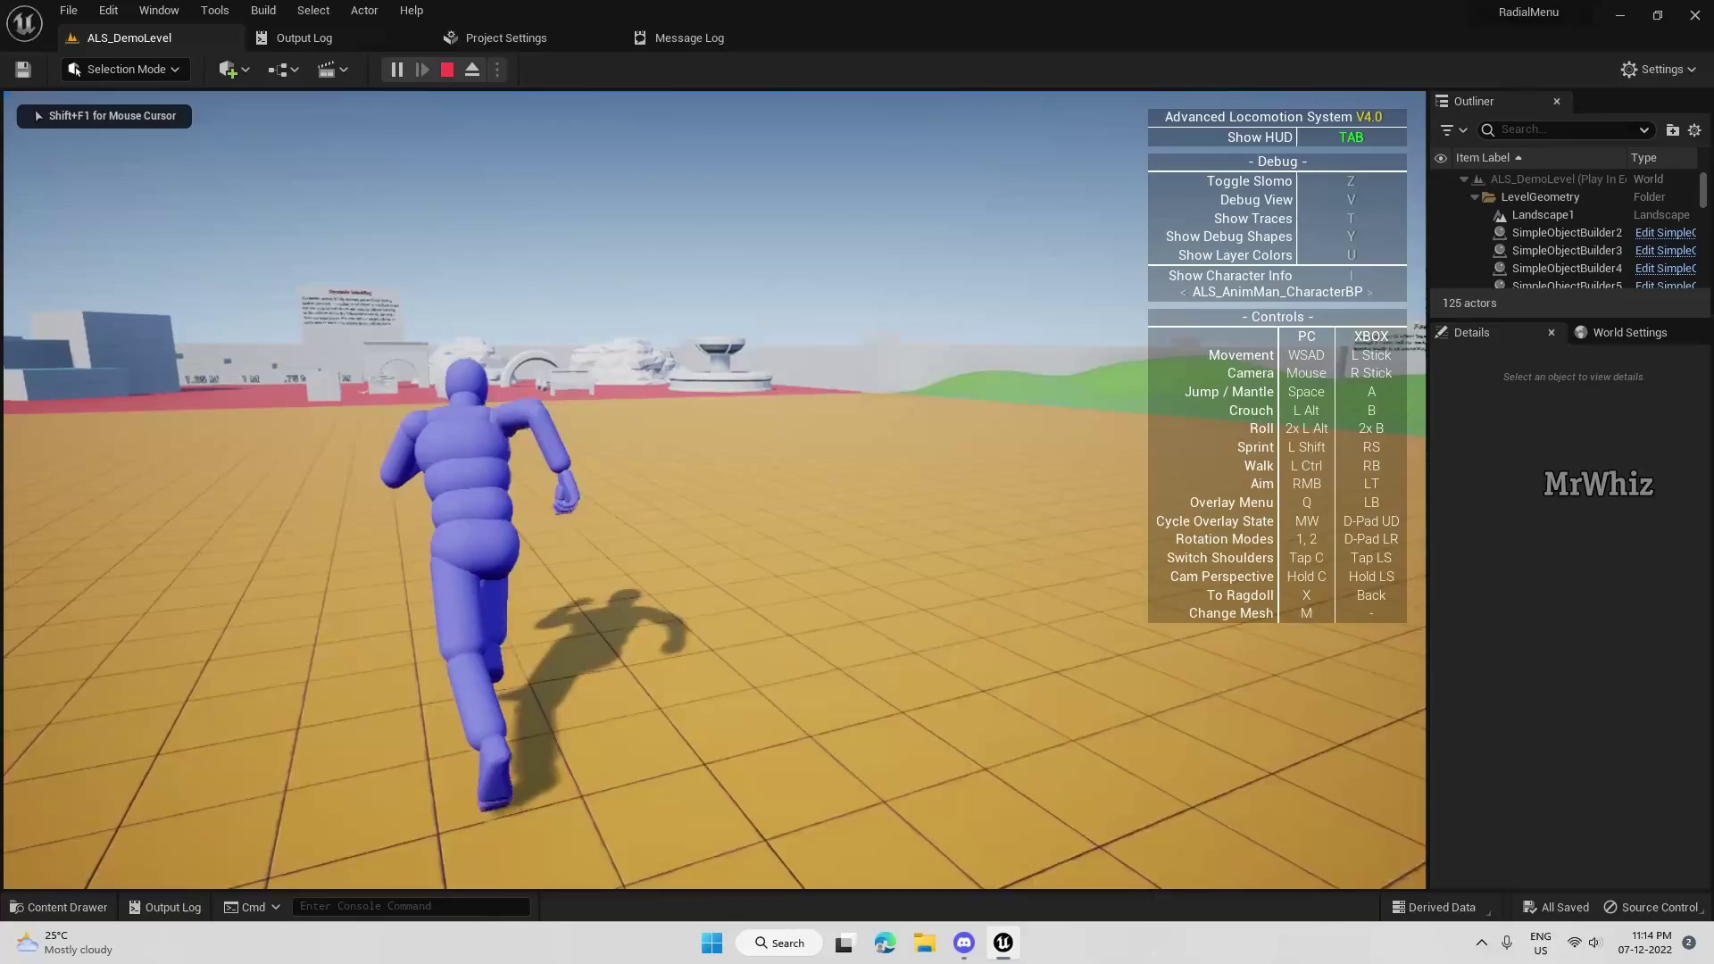
key(q)
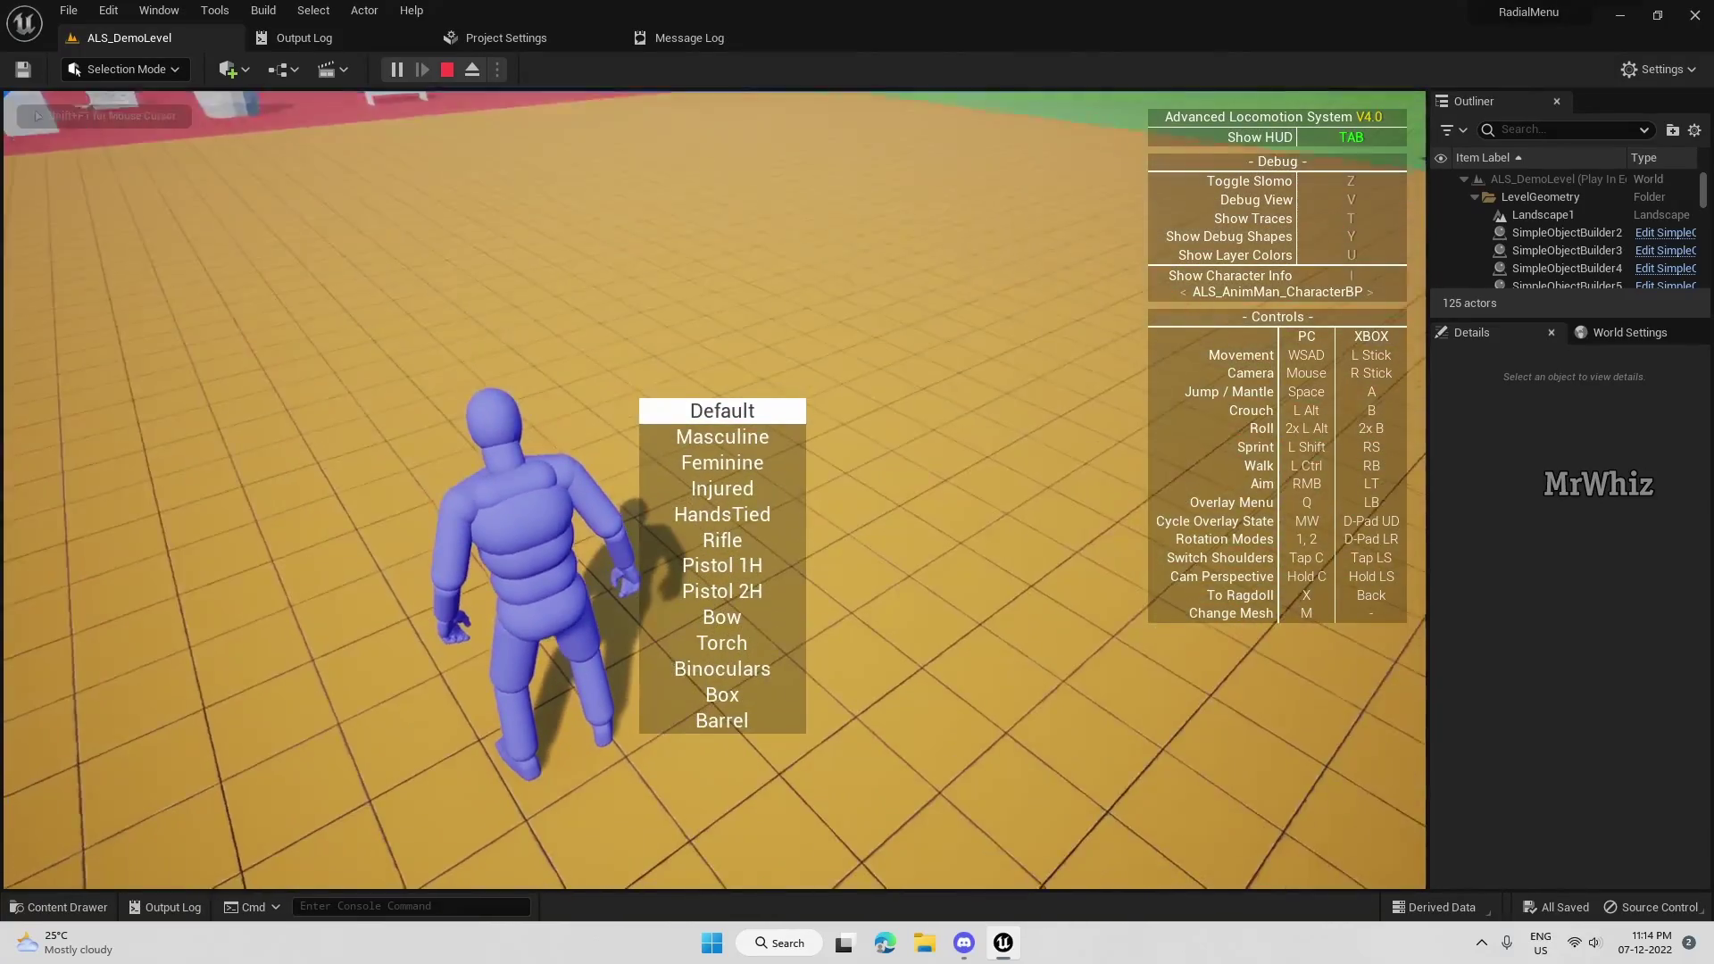
Scroll through the overlay states, hide the debug HUD panels and stop the play session.
scroll(722, 565, down, 4)
scroll(723, 565, up, 4)
scroll(722, 565, down, 7)
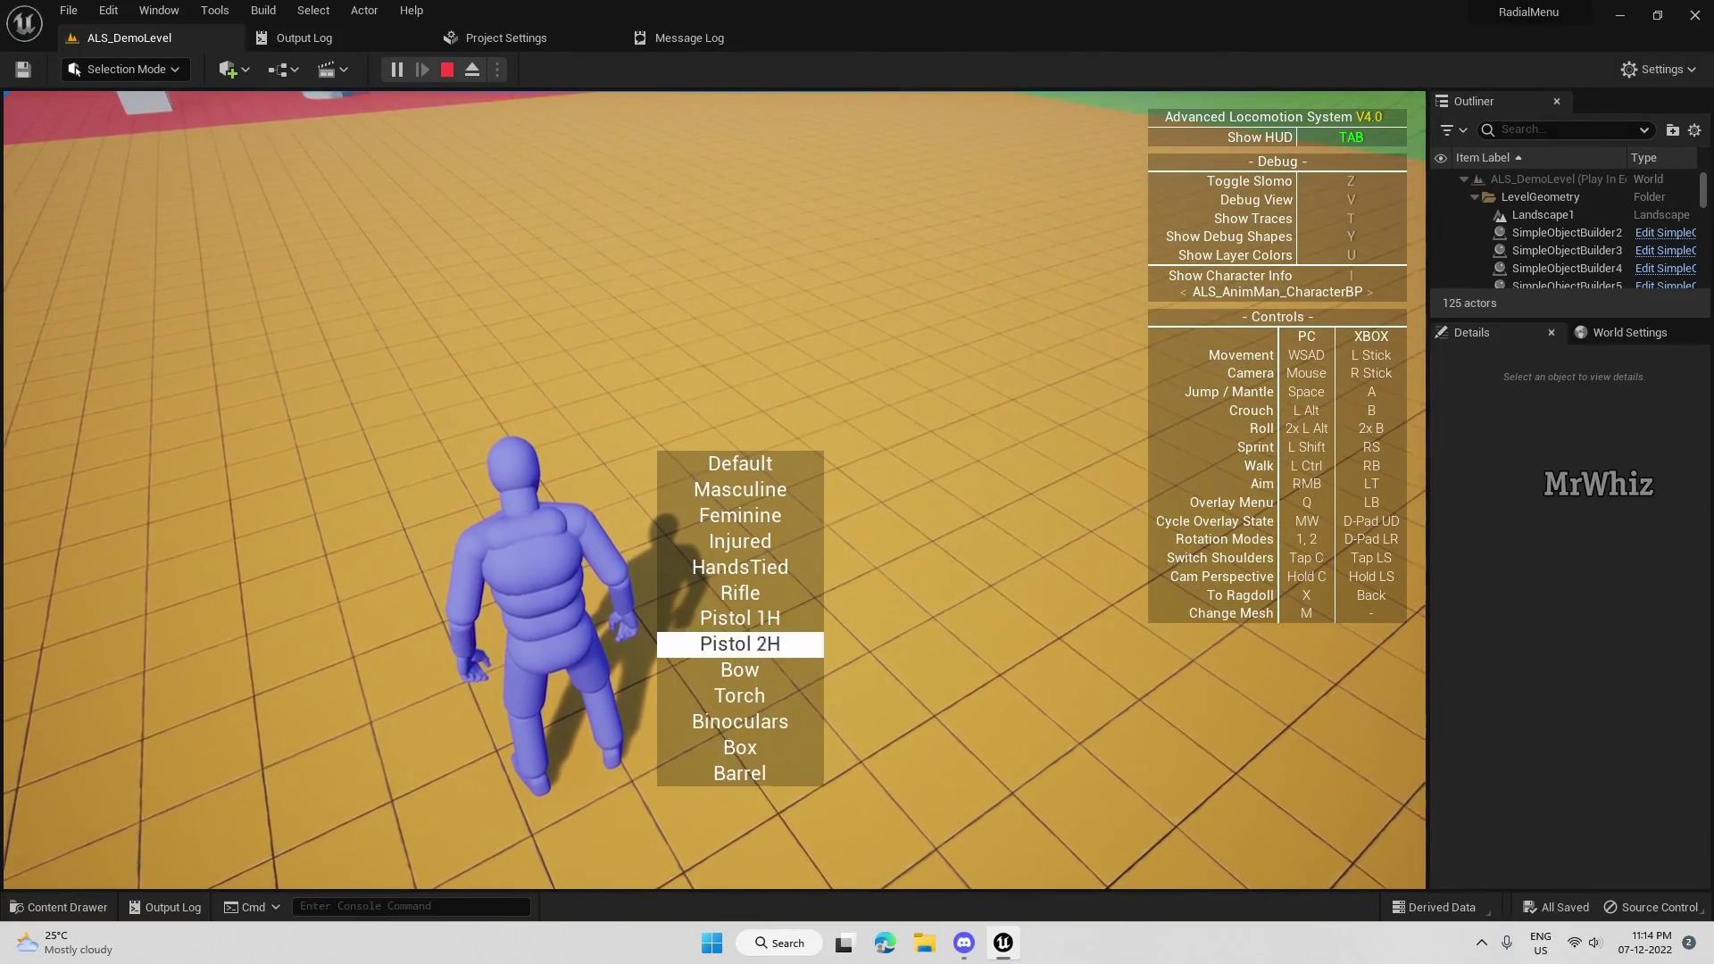
scroll(740, 619, down, 2)
scroll(740, 618, up, 6)
scroll(740, 619, down, 1)
scroll(740, 618, down, 6)
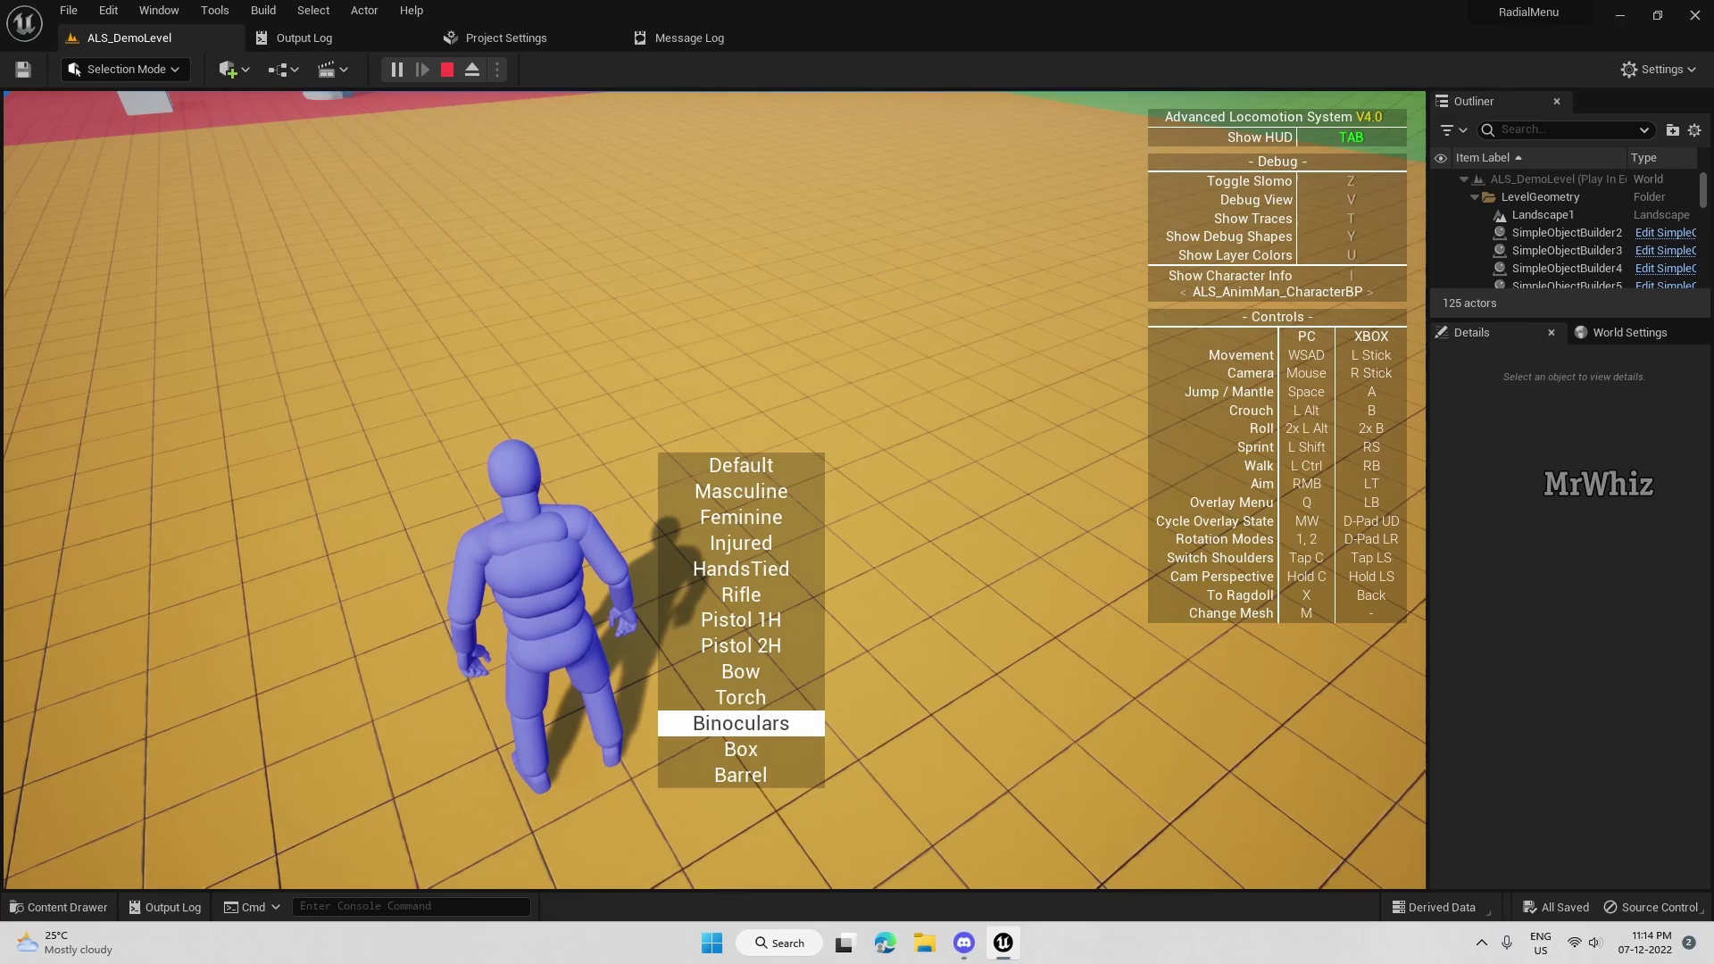
scroll(740, 619, down, 3)
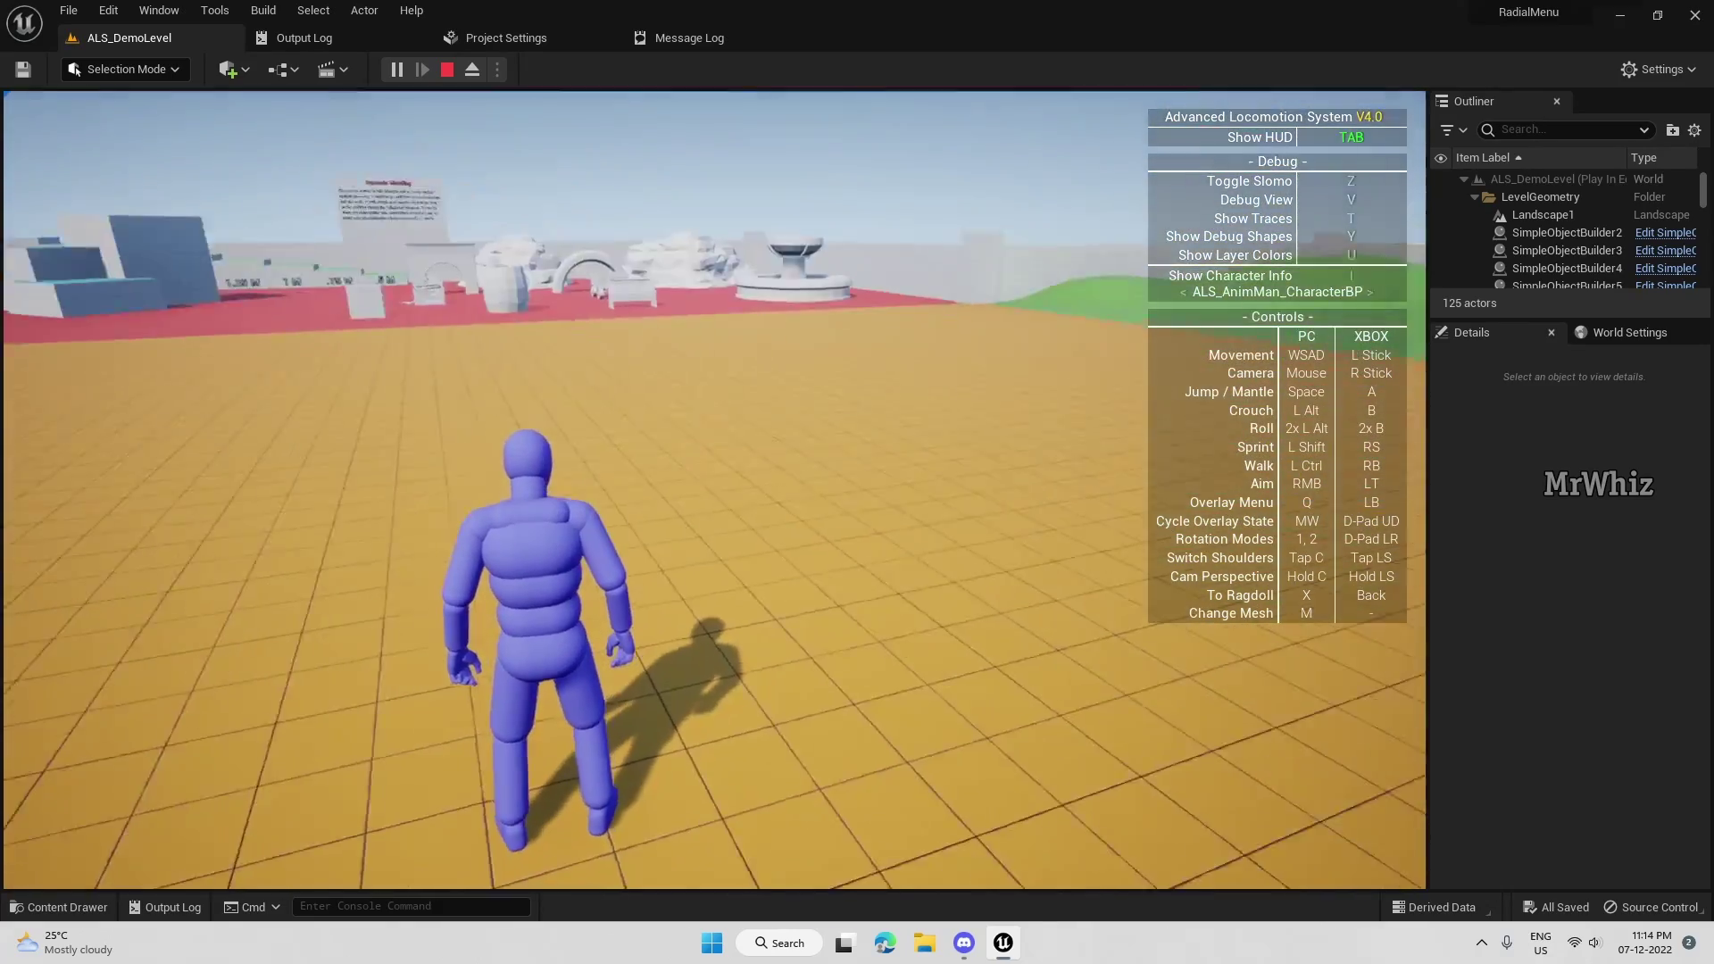
key(Tab)
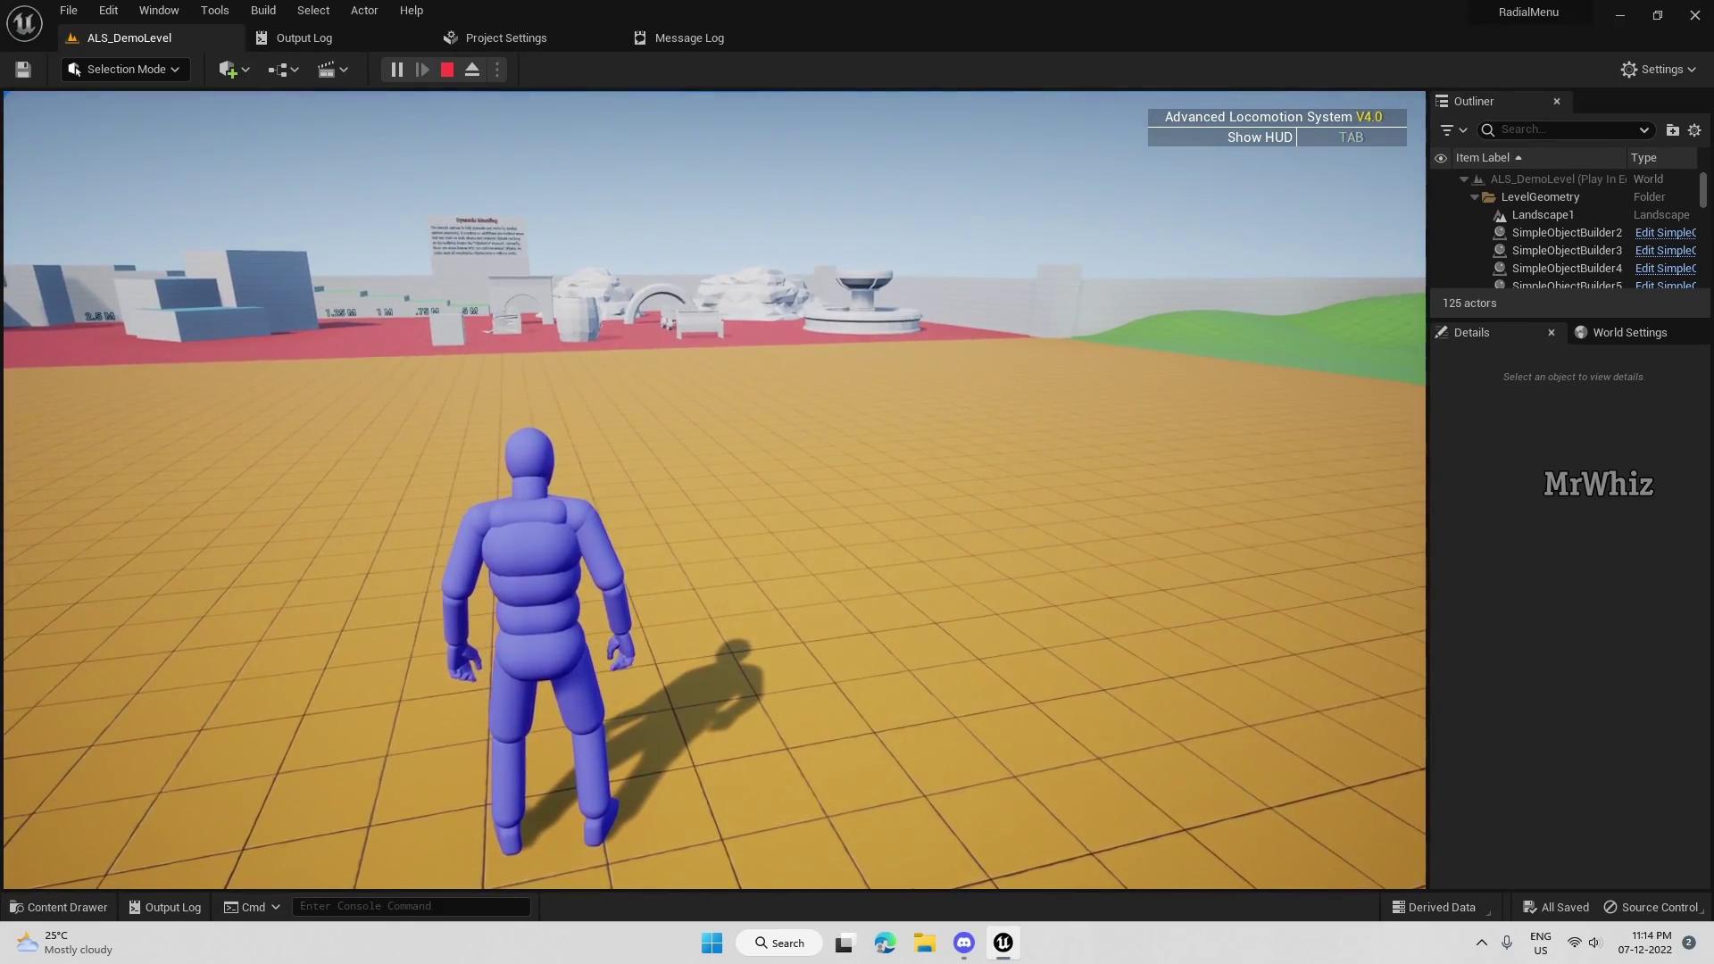
key(Escape)
Nudge the editor camera left, then make Quick Selection the active Photoshop tool.
right_drag(1013, 541, 937, 538)
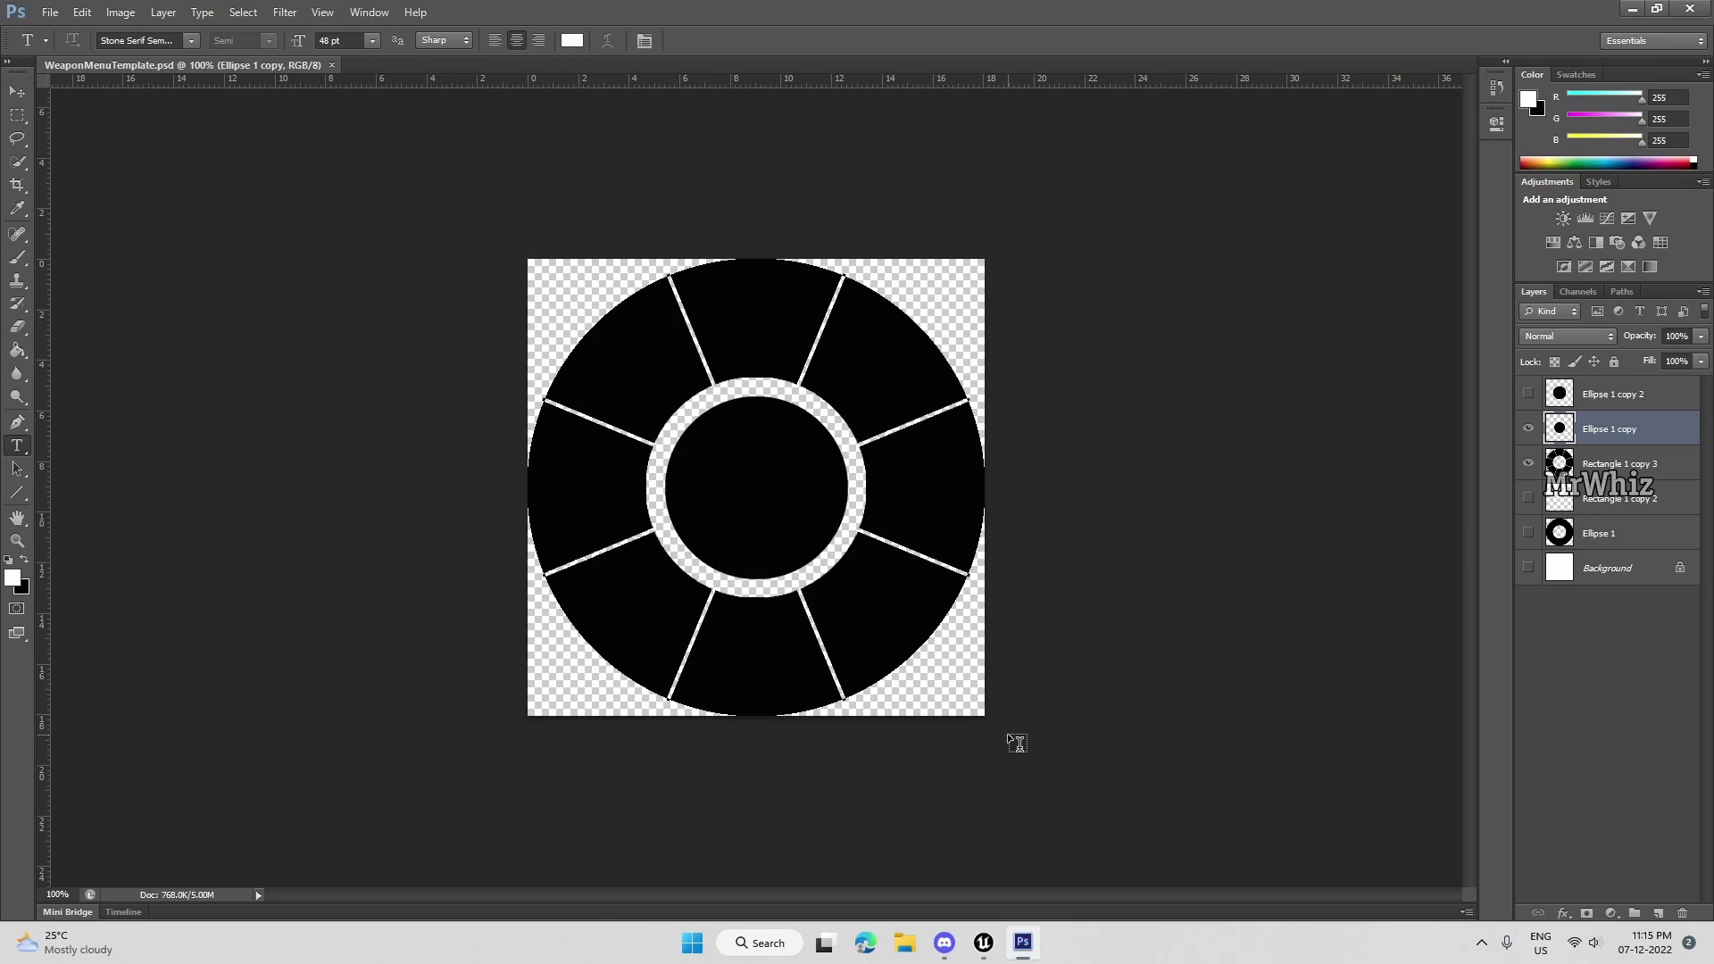
click(17, 92)
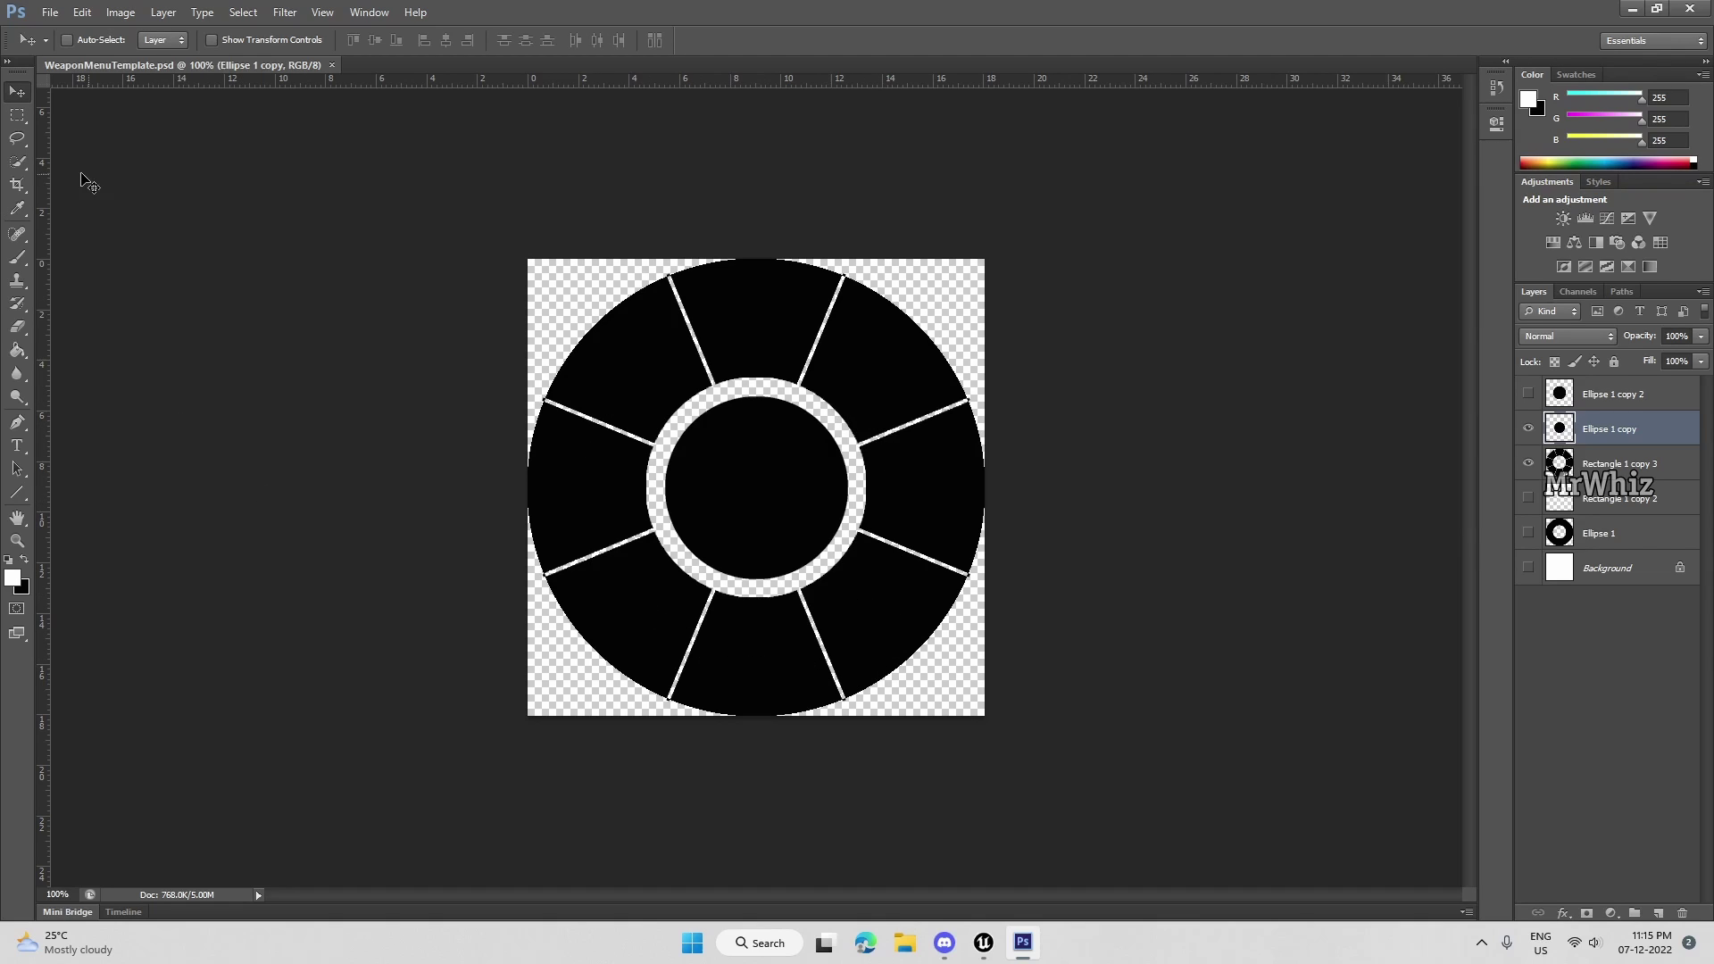
click(18, 162)
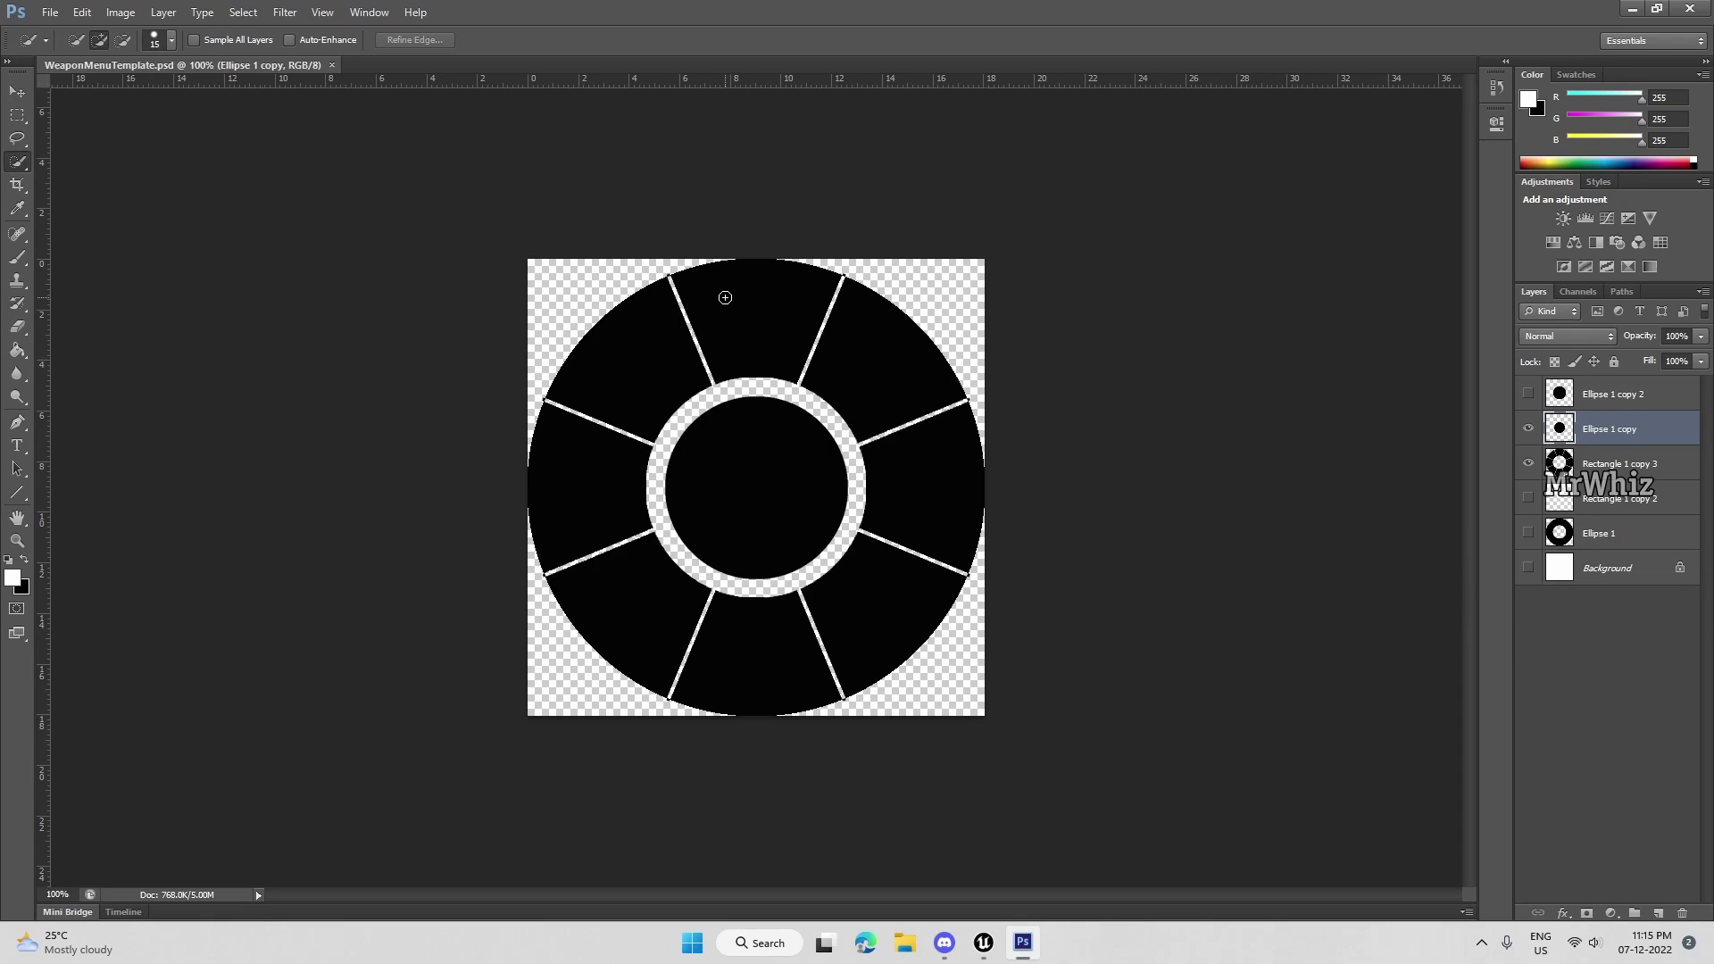
Quick-select the top wedge on Rectangle 1 copy 3 at brush 35 and start a clipboard-sized document.
key(bracketright)
click(1528, 428)
click(1616, 463)
click(753, 341)
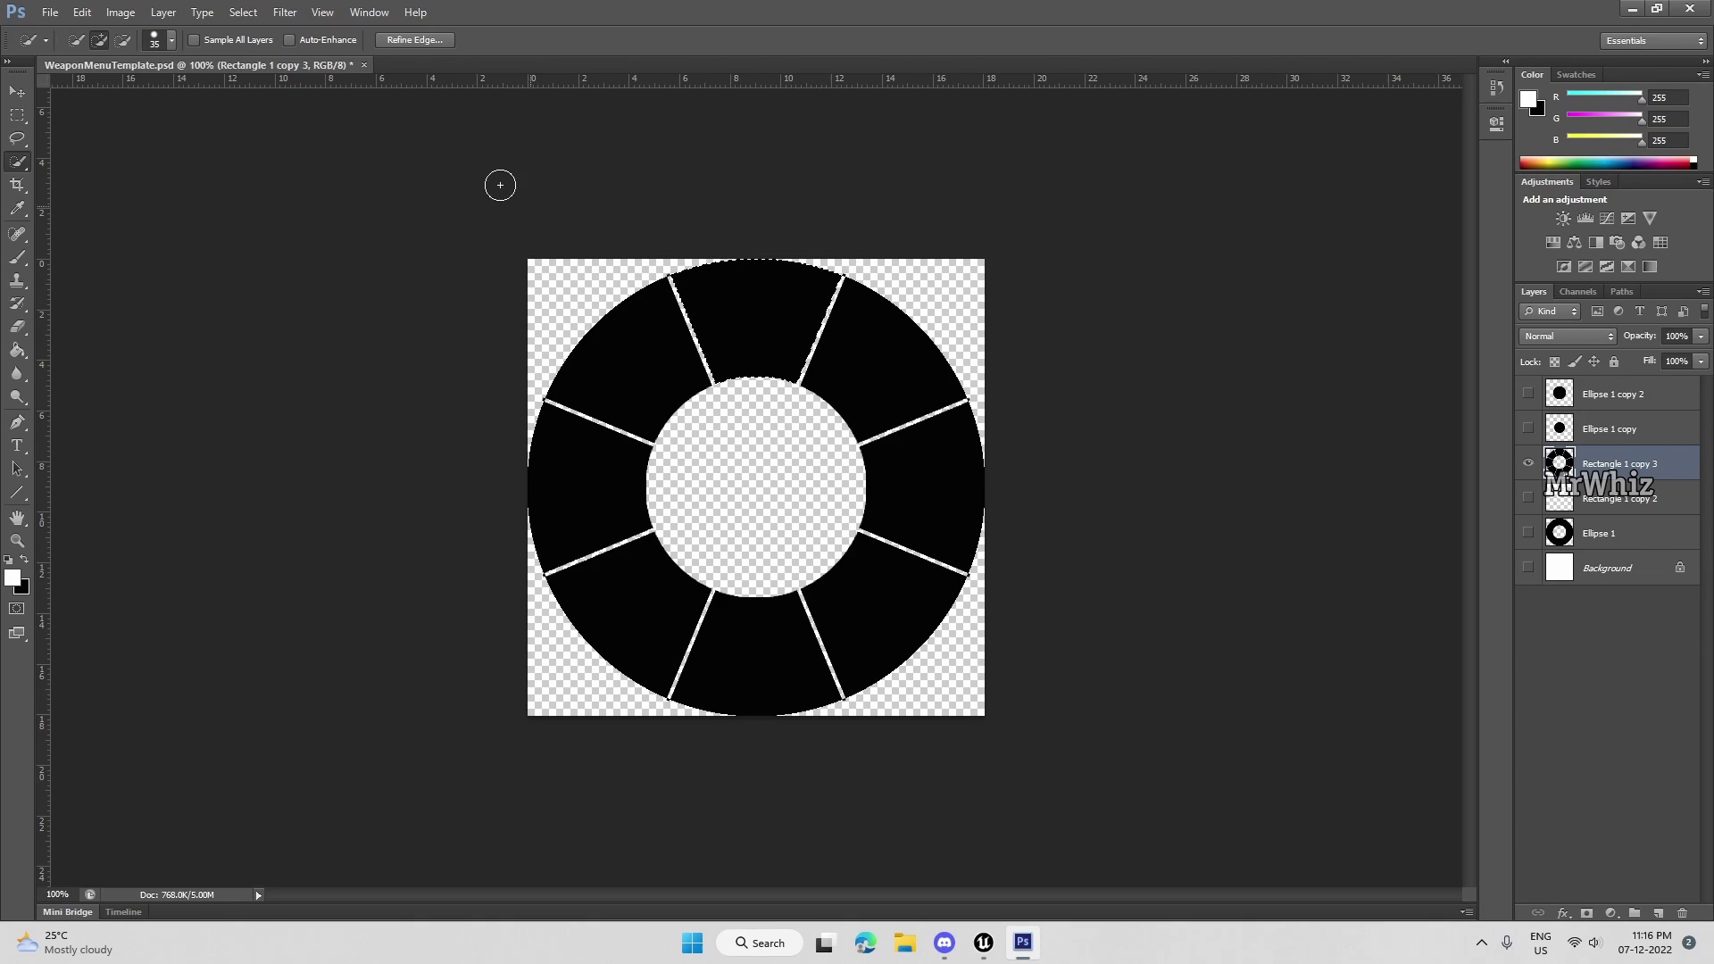
click(47, 14)
click(33, 26)
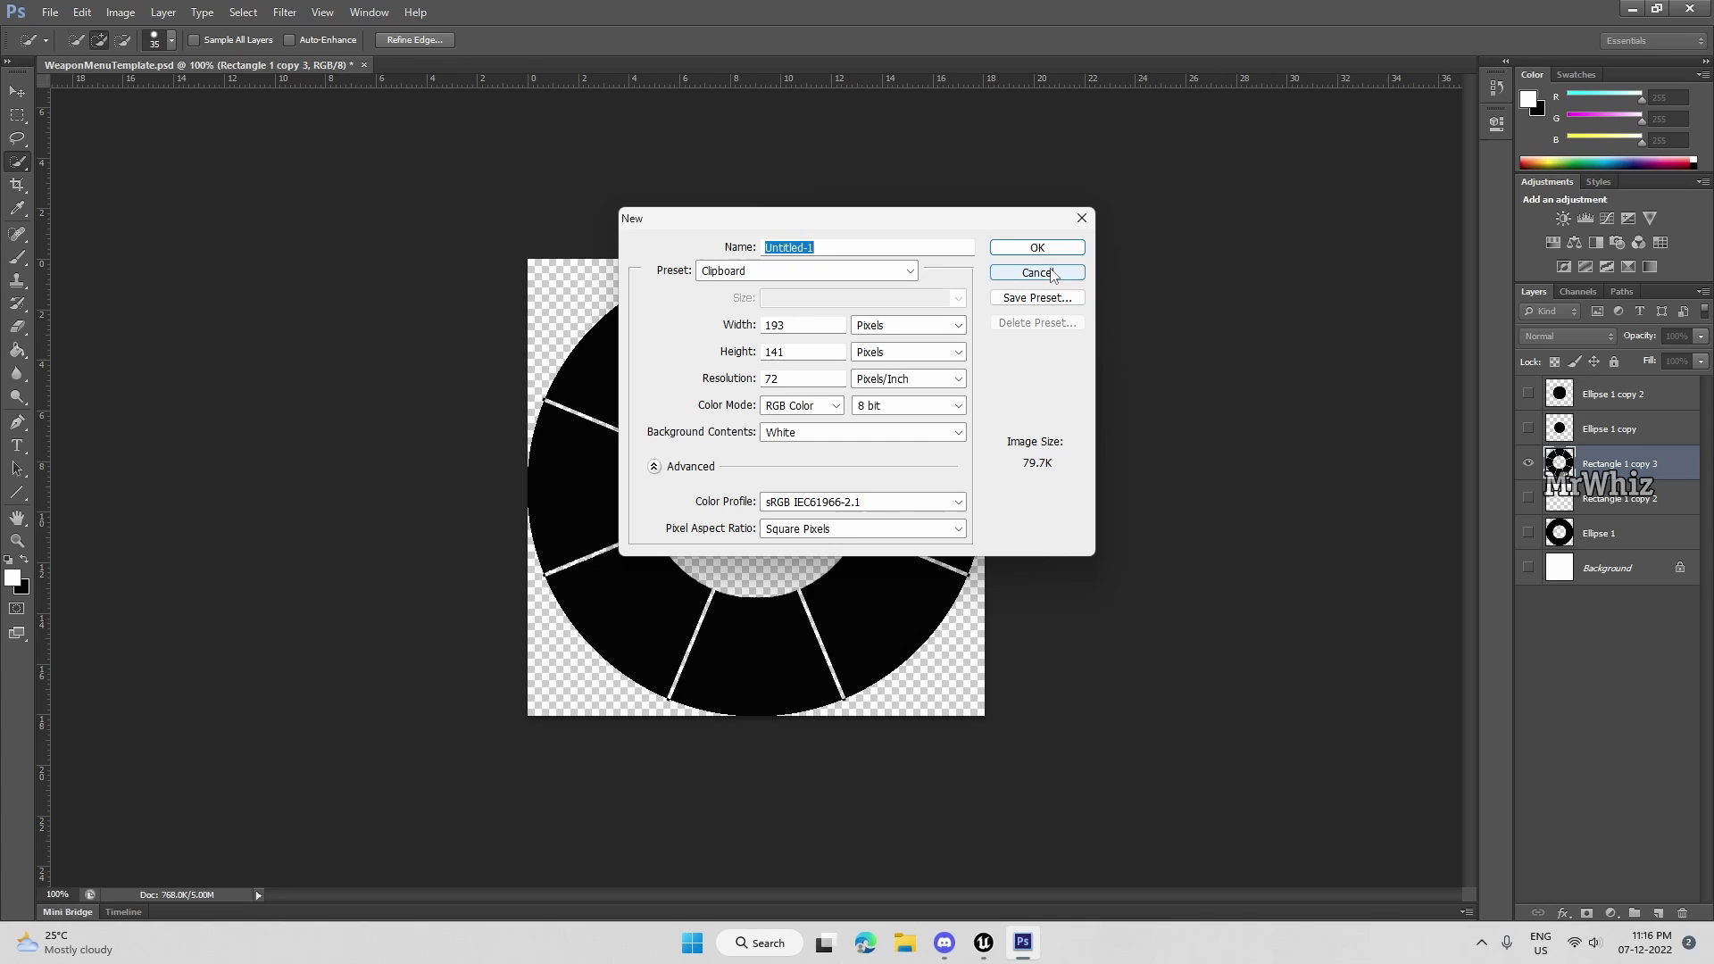
Create the 193×141 document, paste the wedge and hide the white Background layer.
click(1037, 247)
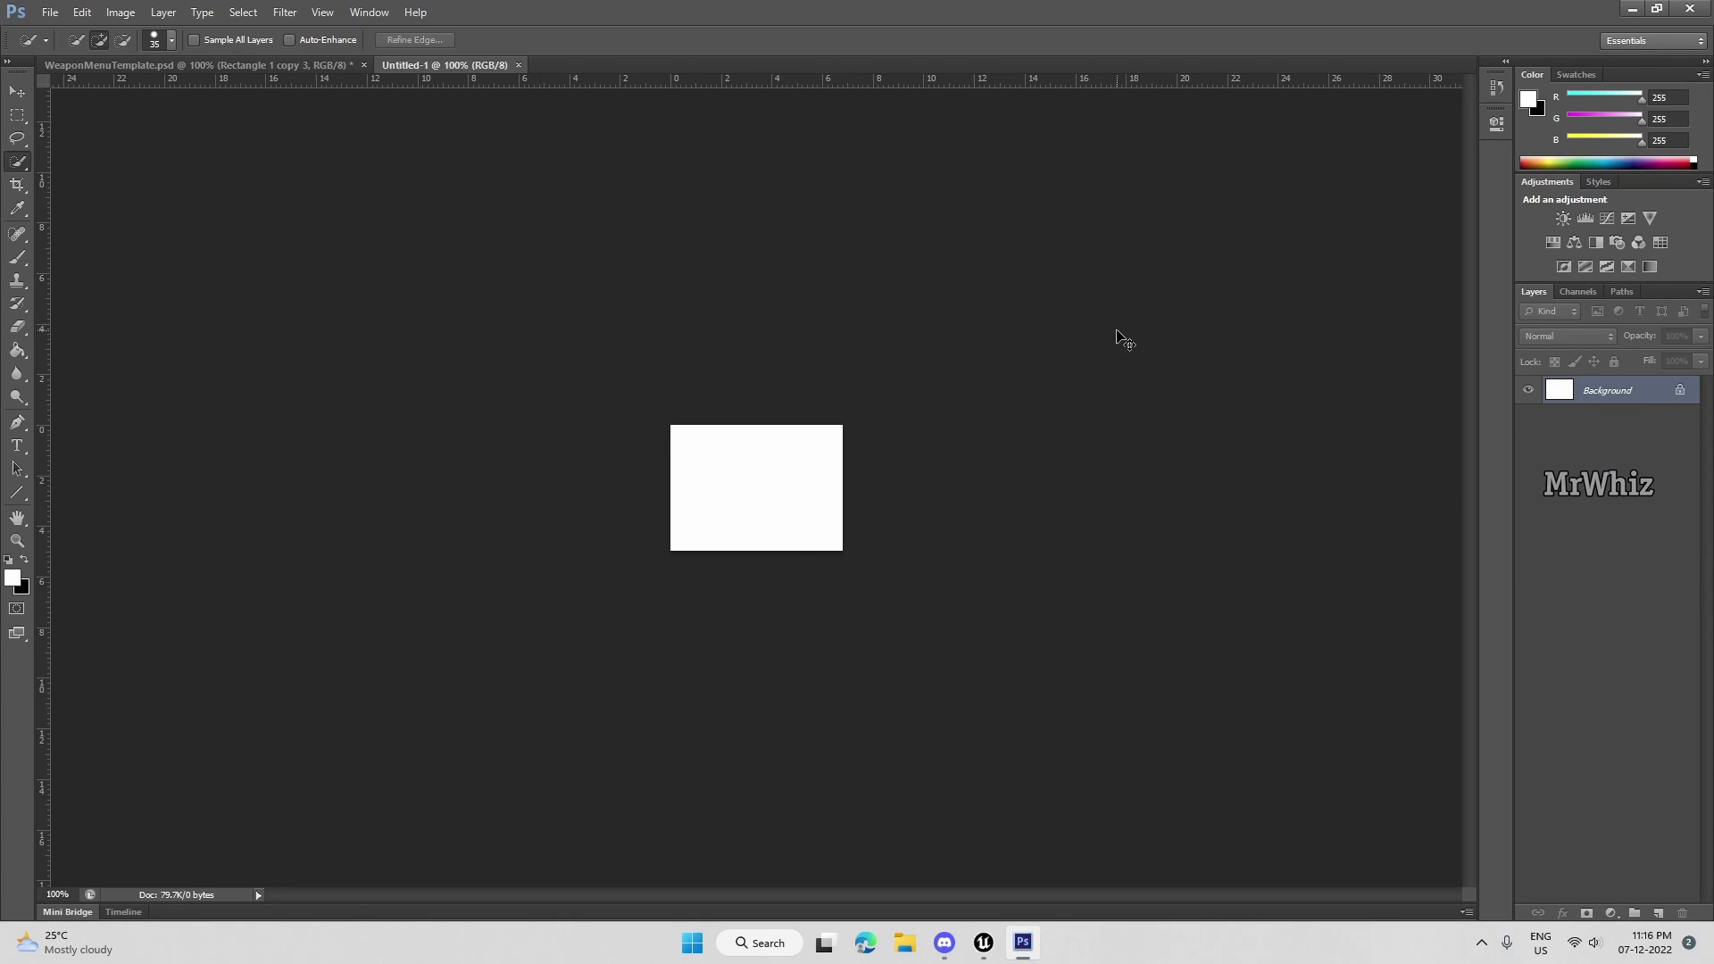
key(ctrl+v)
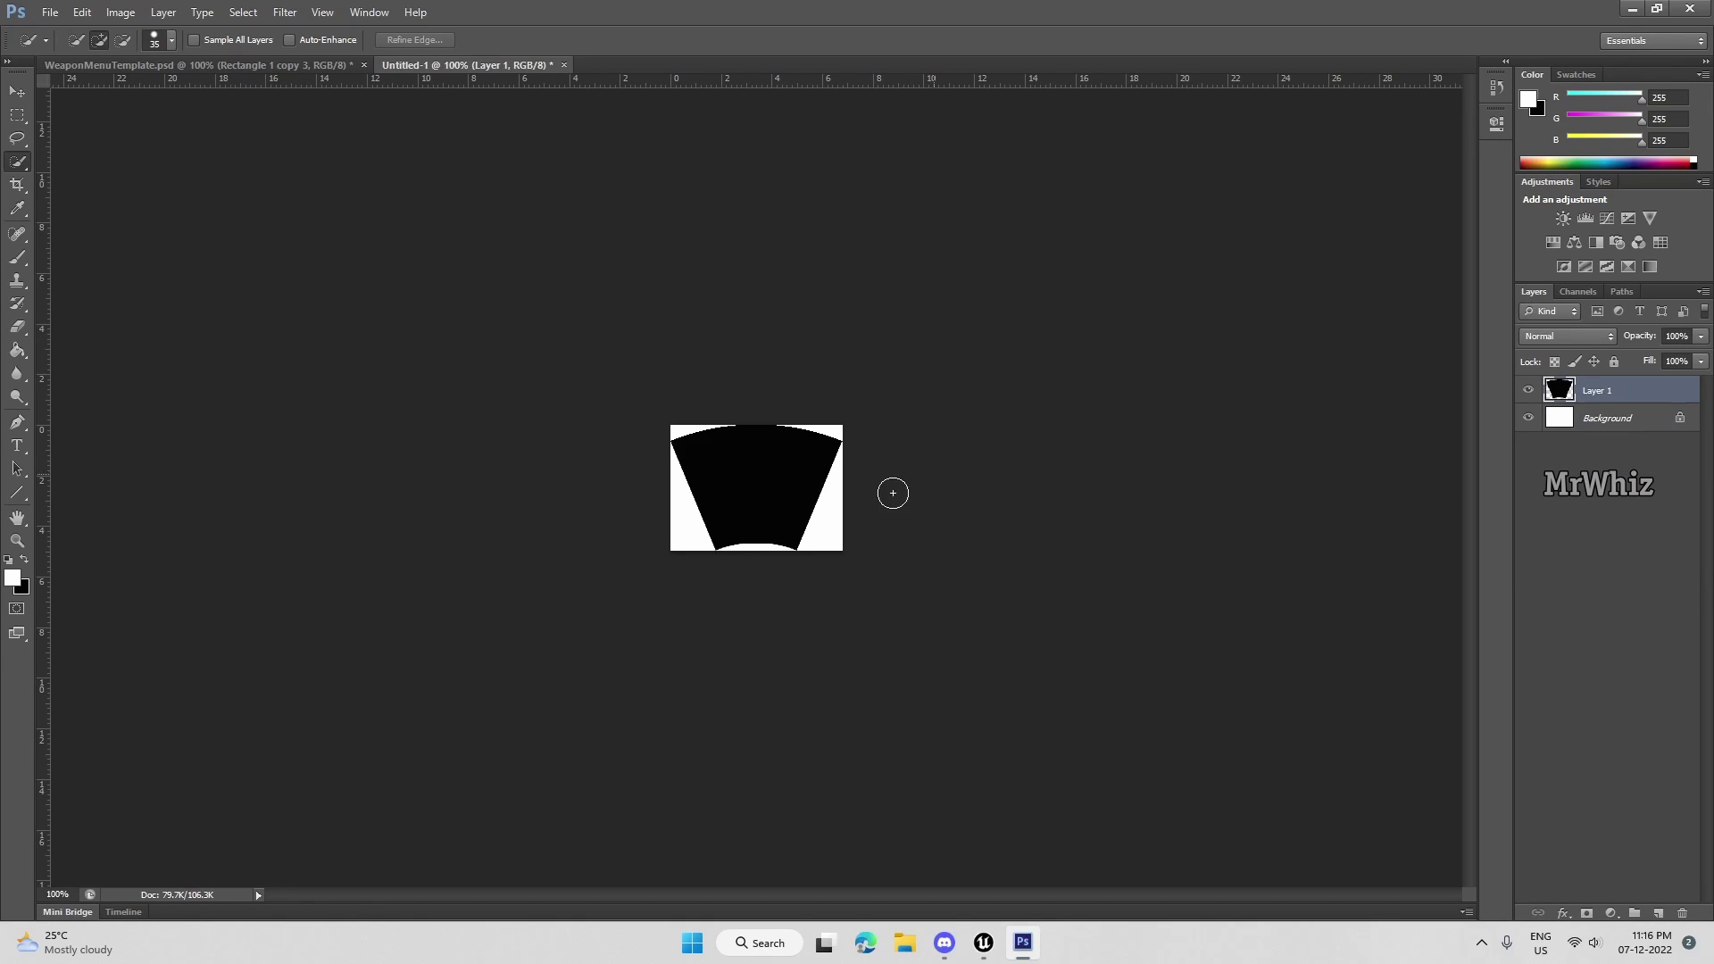
click(1529, 418)
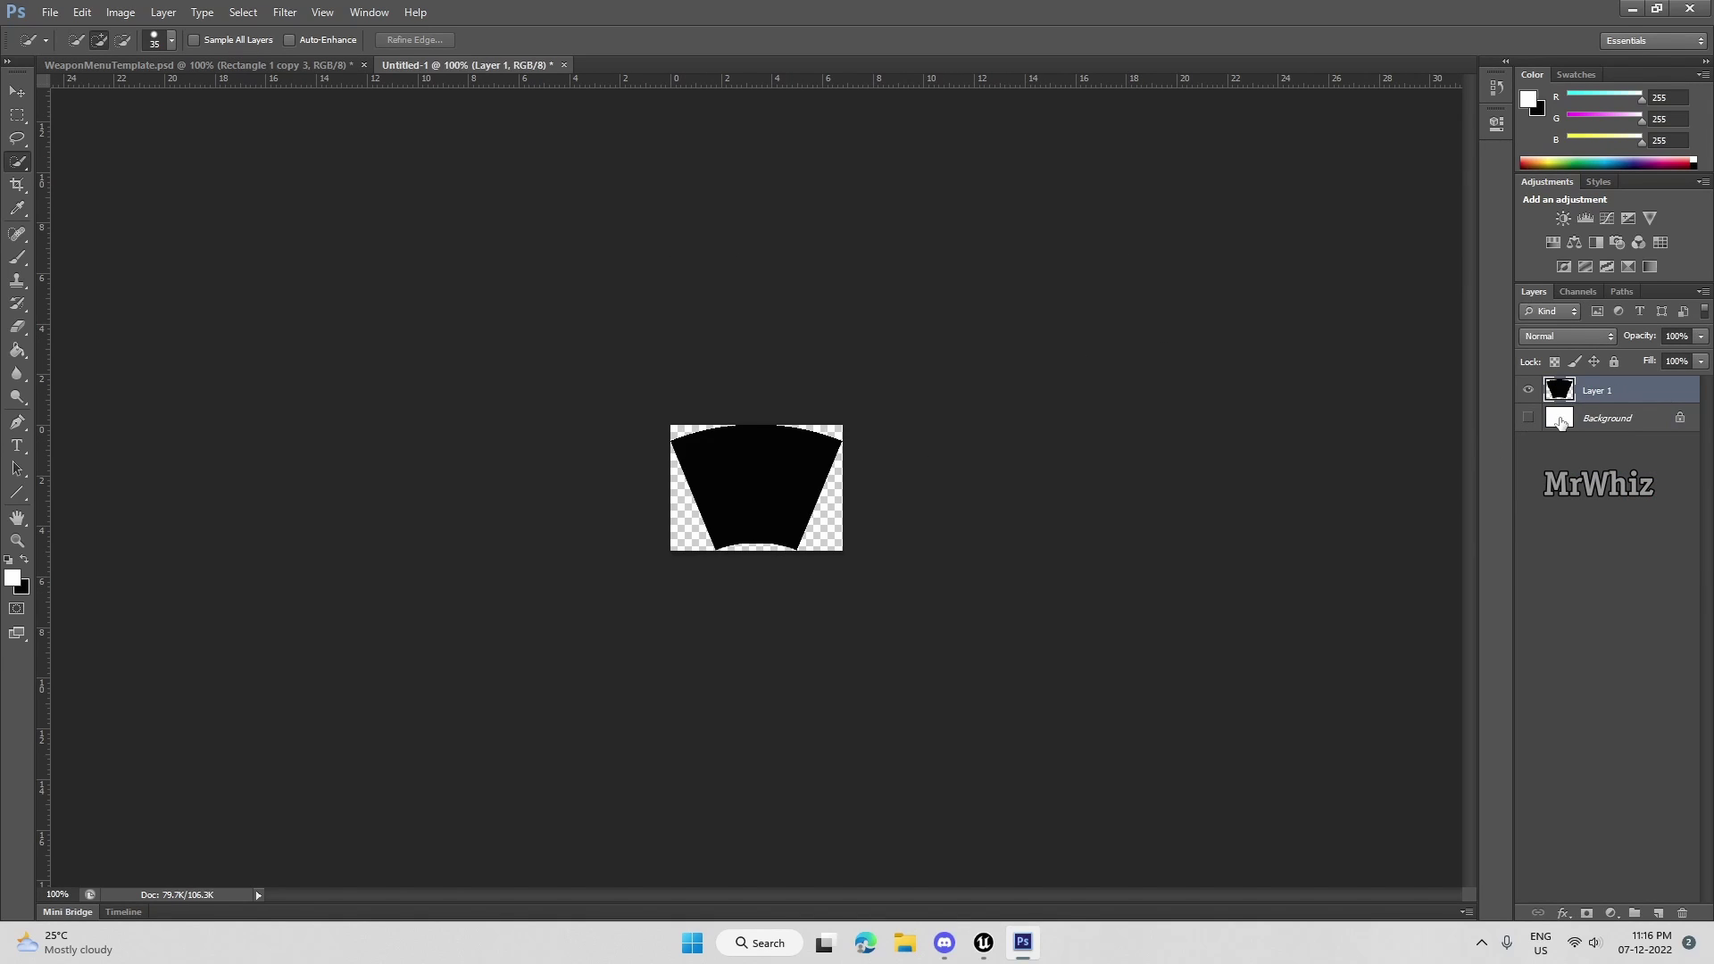
Open File Explorer and maximize the WeaponMenu folder of exported wedge images.
click(50, 12)
click(984, 607)
key(super+e)
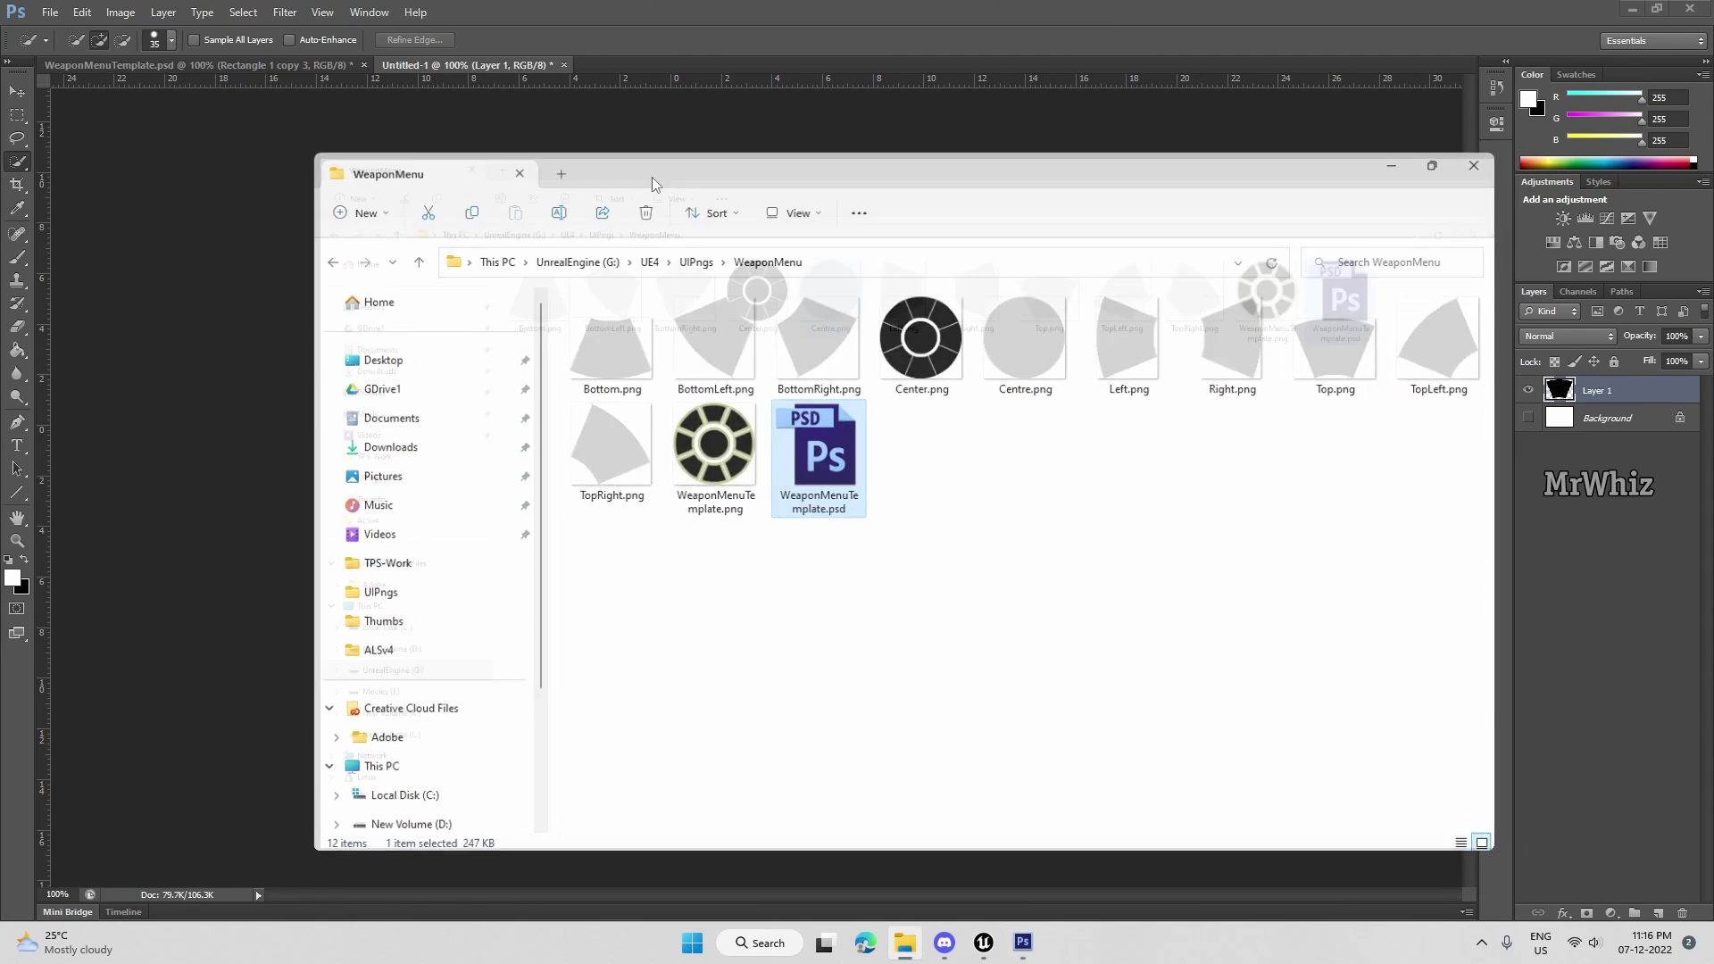
double_click(652, 177)
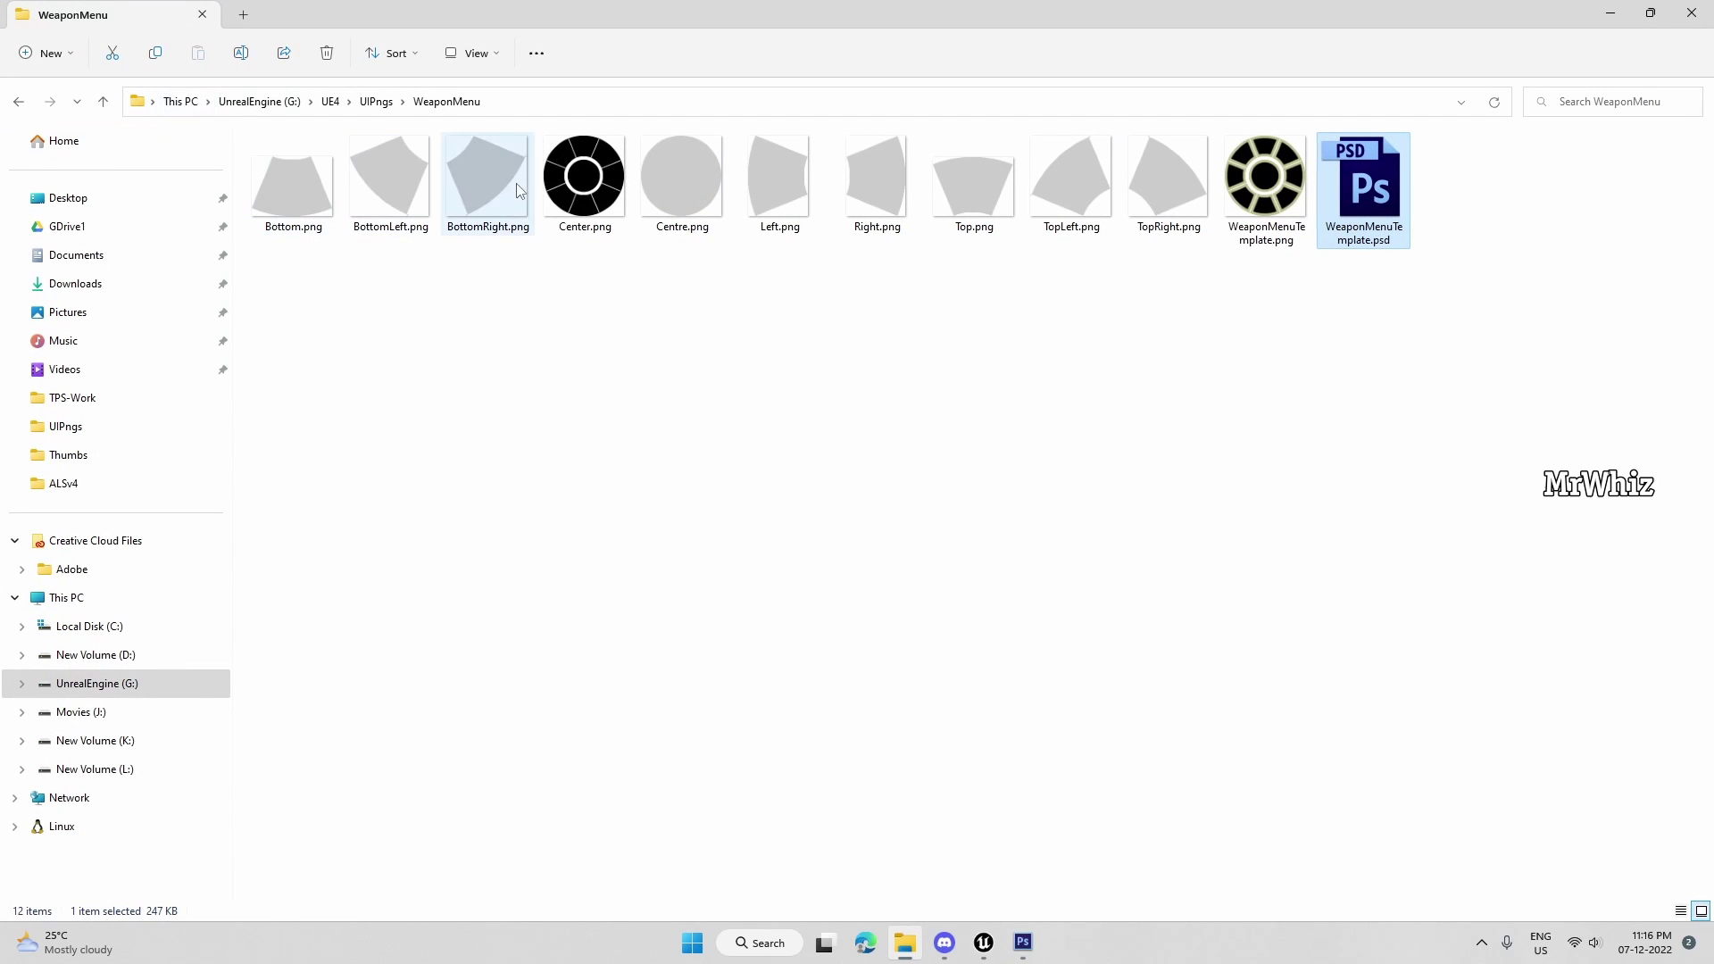
click(678, 193)
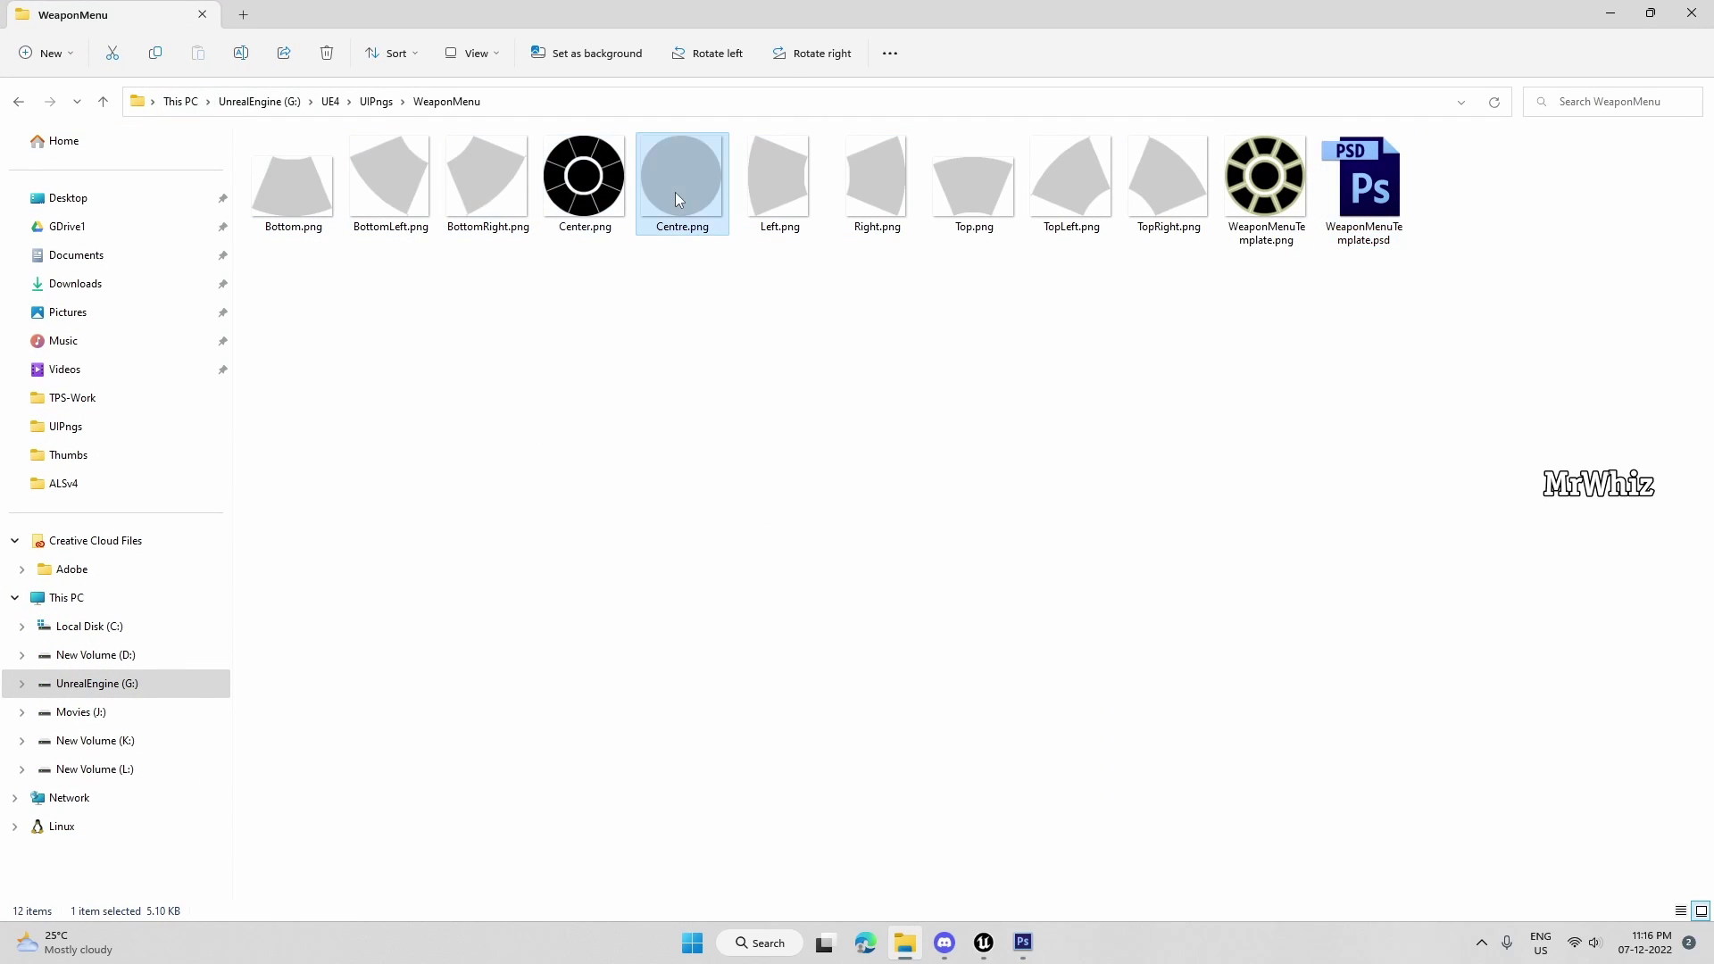
click(778, 204)
click(853, 195)
click(984, 200)
click(1076, 213)
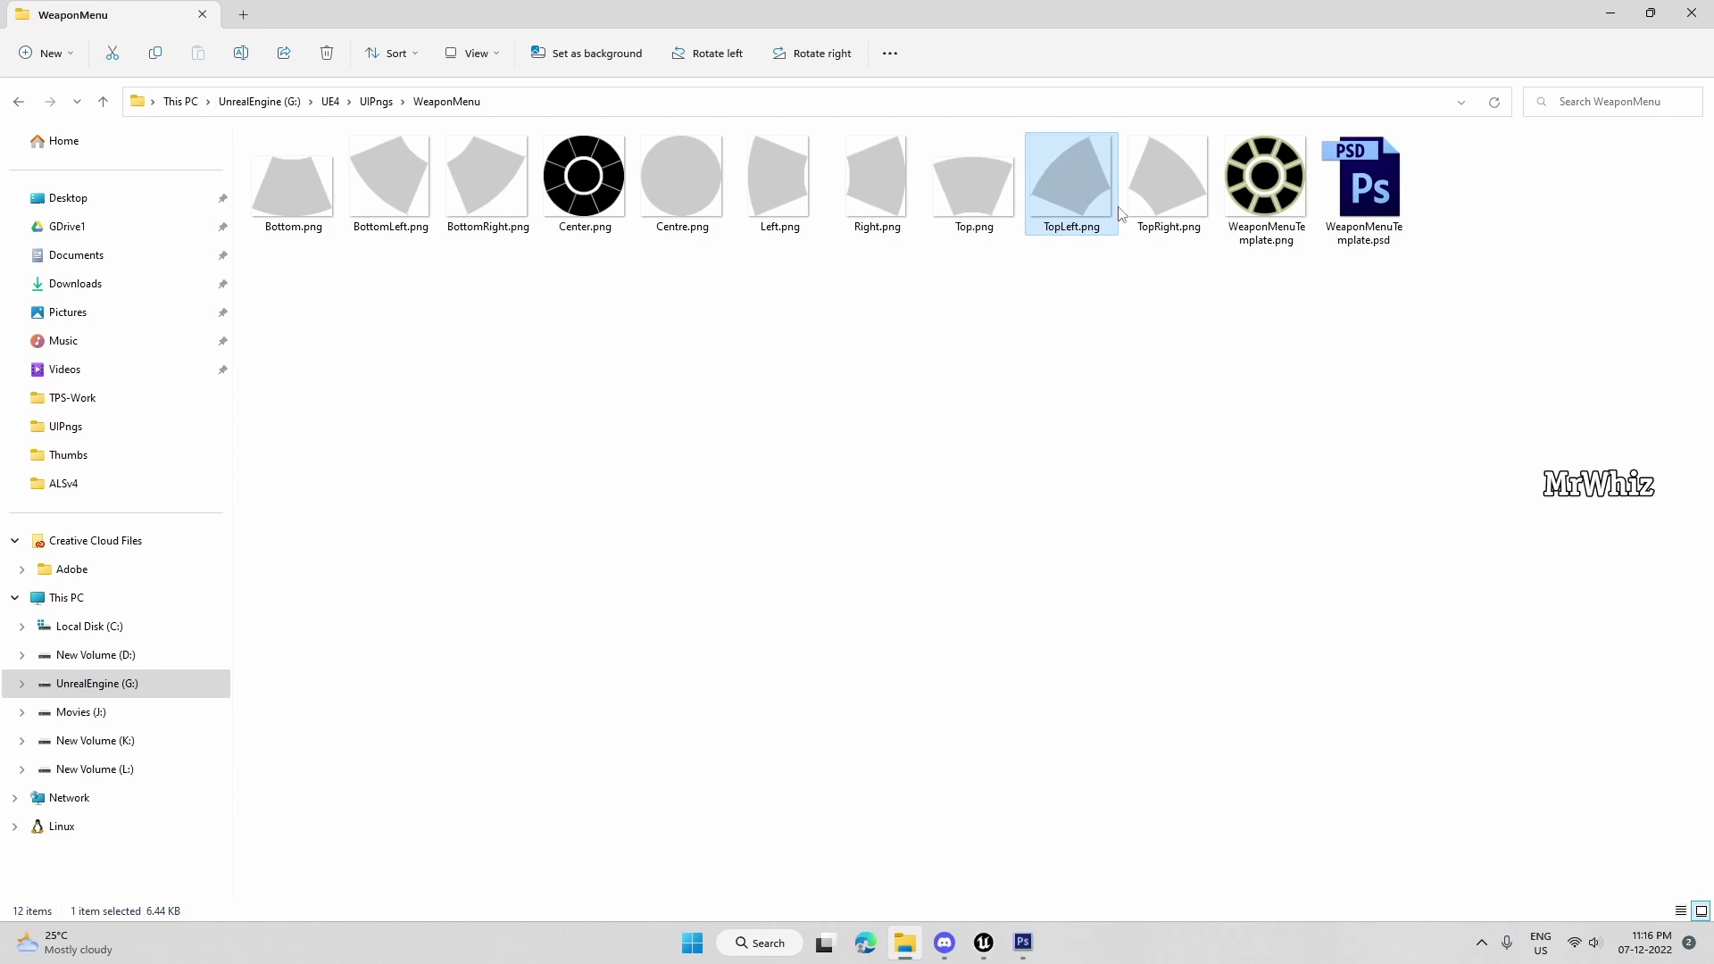
click(1167, 196)
click(319, 207)
click(380, 182)
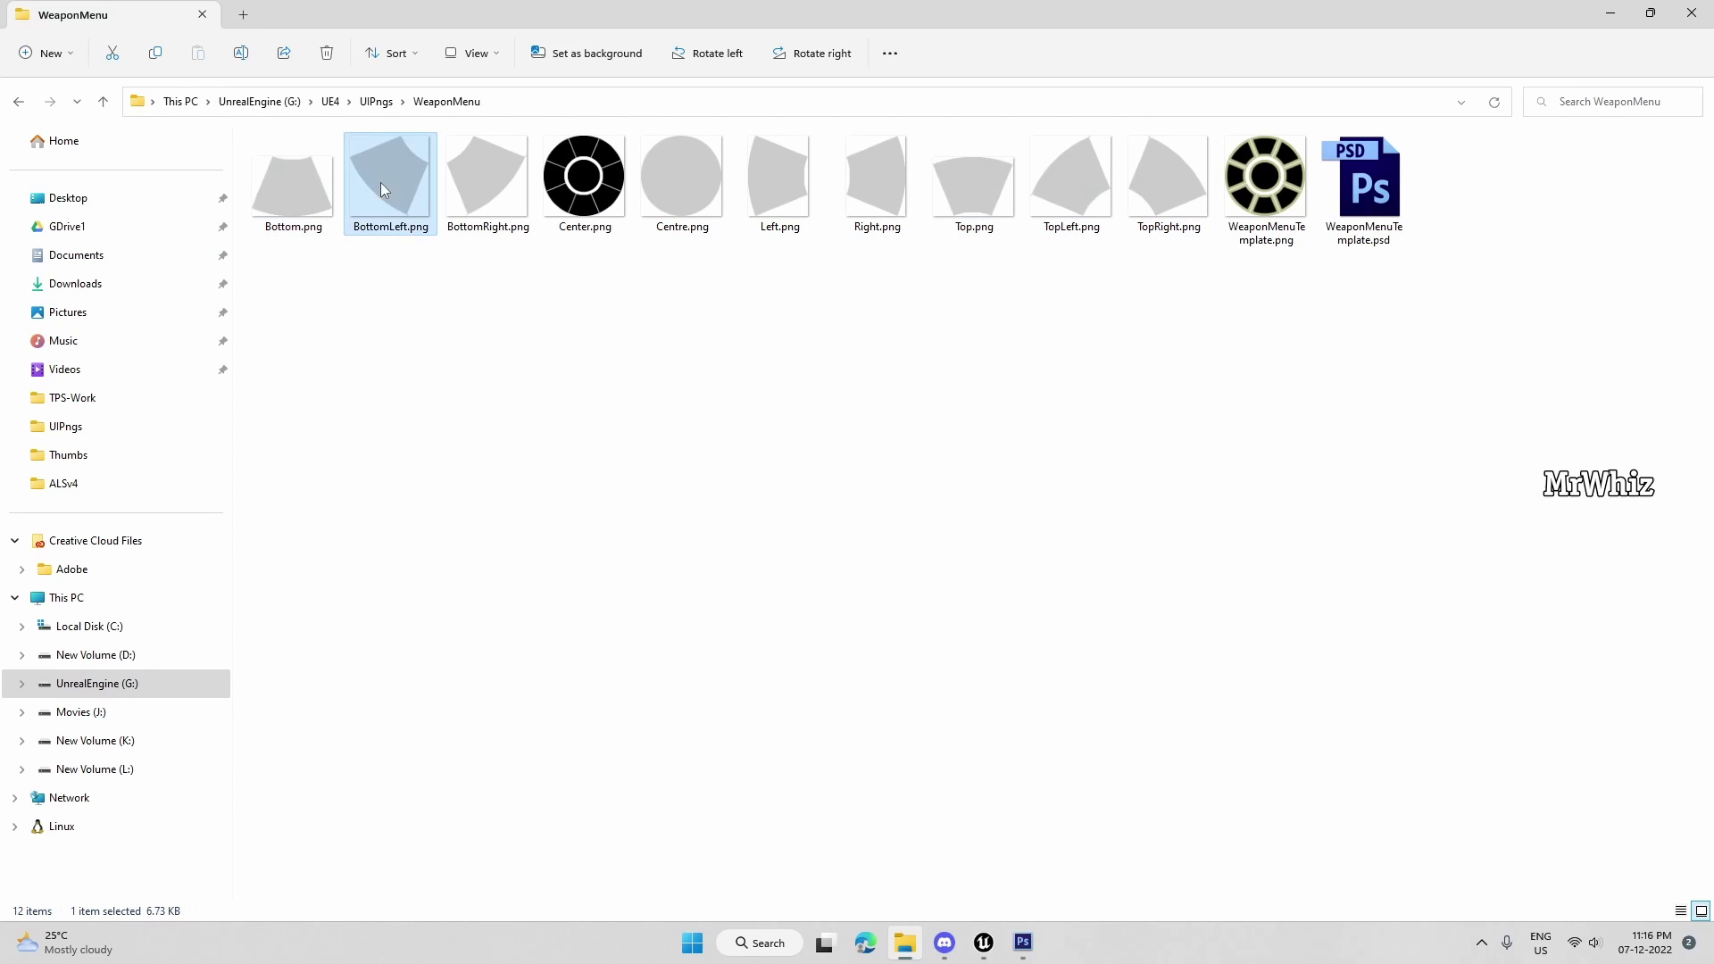
click(464, 182)
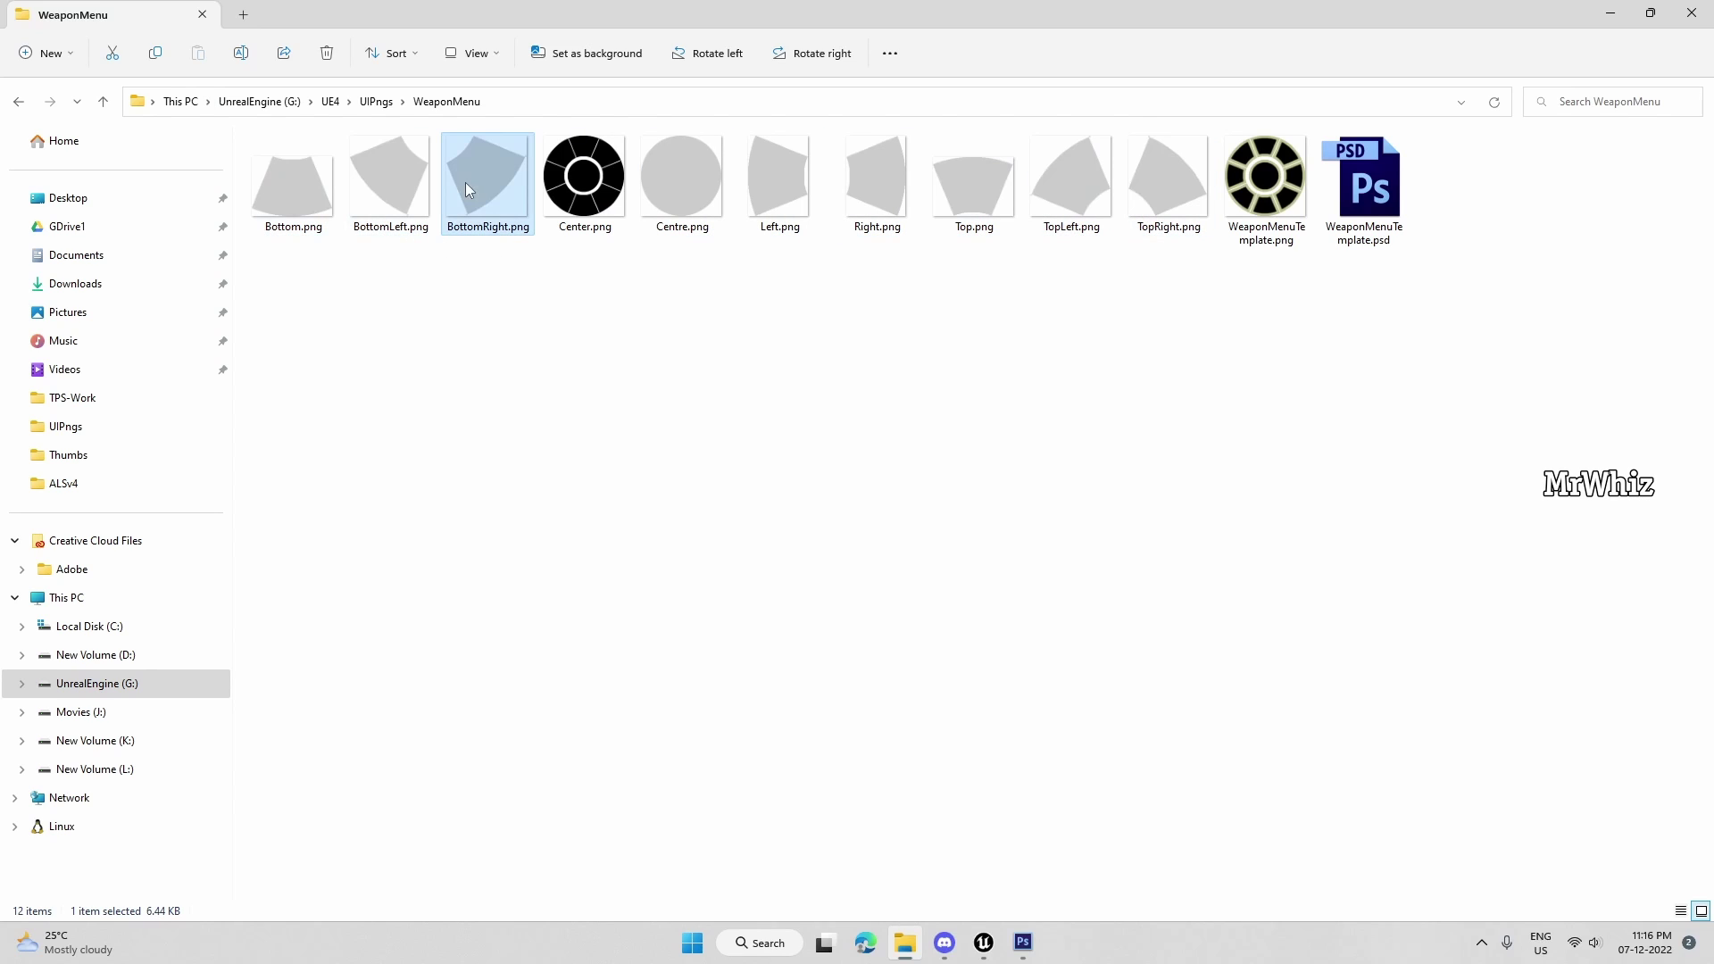
click(1247, 185)
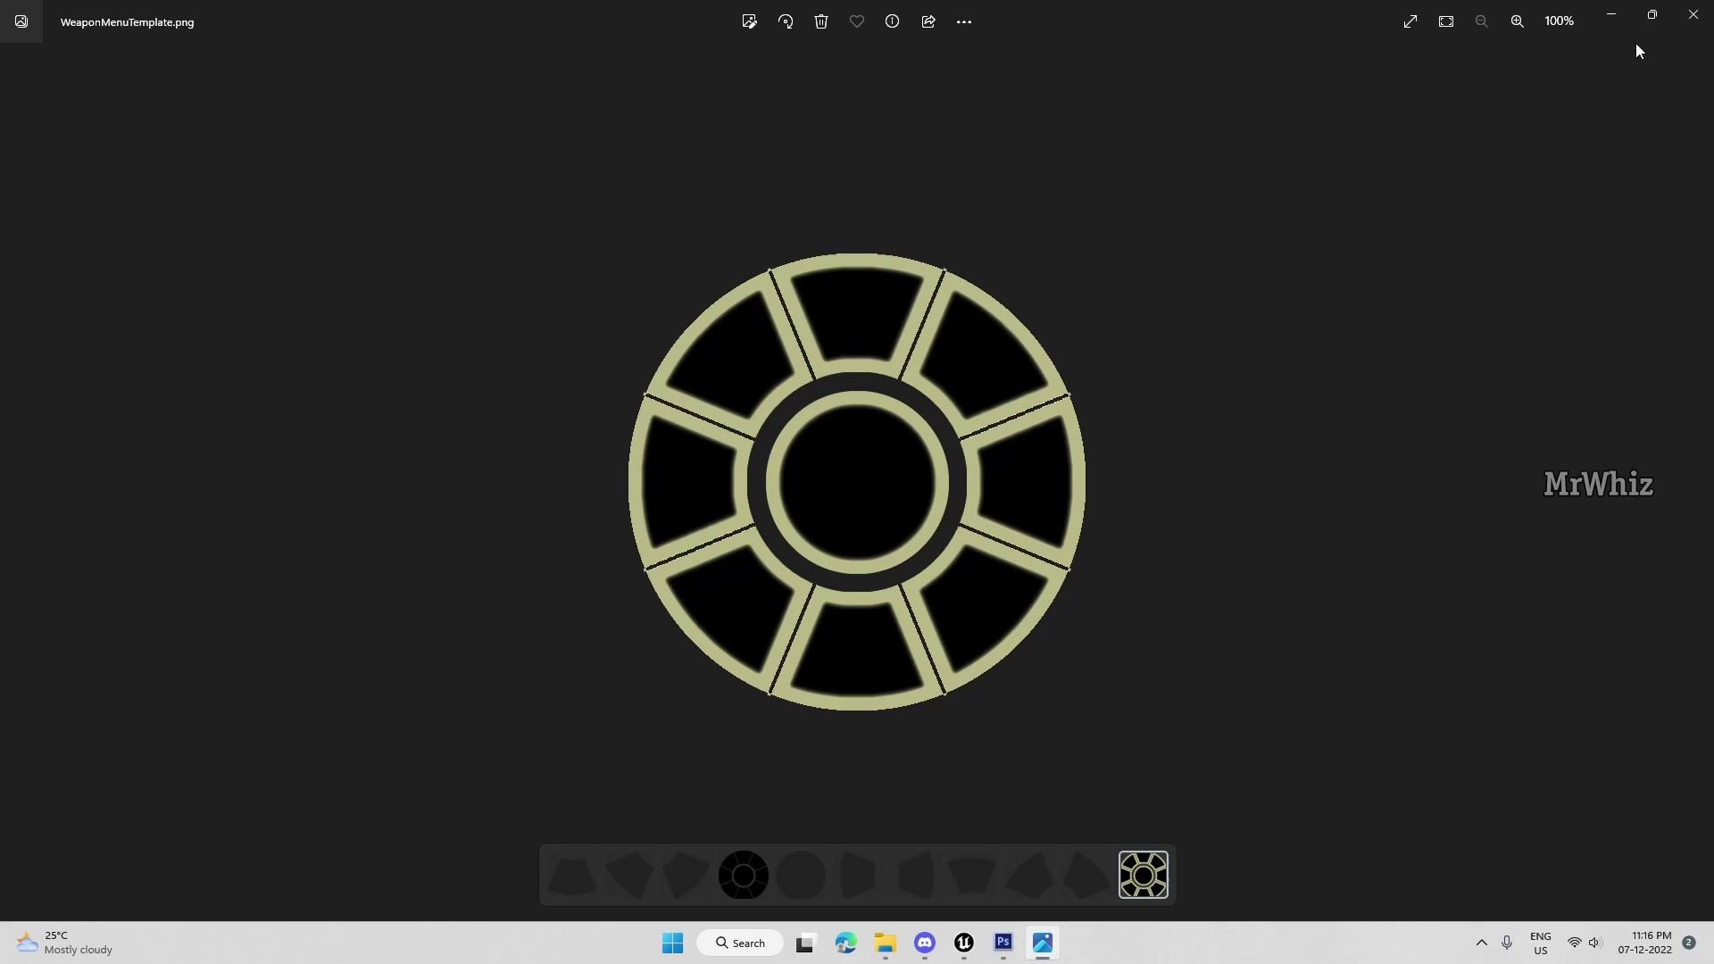
click(1692, 15)
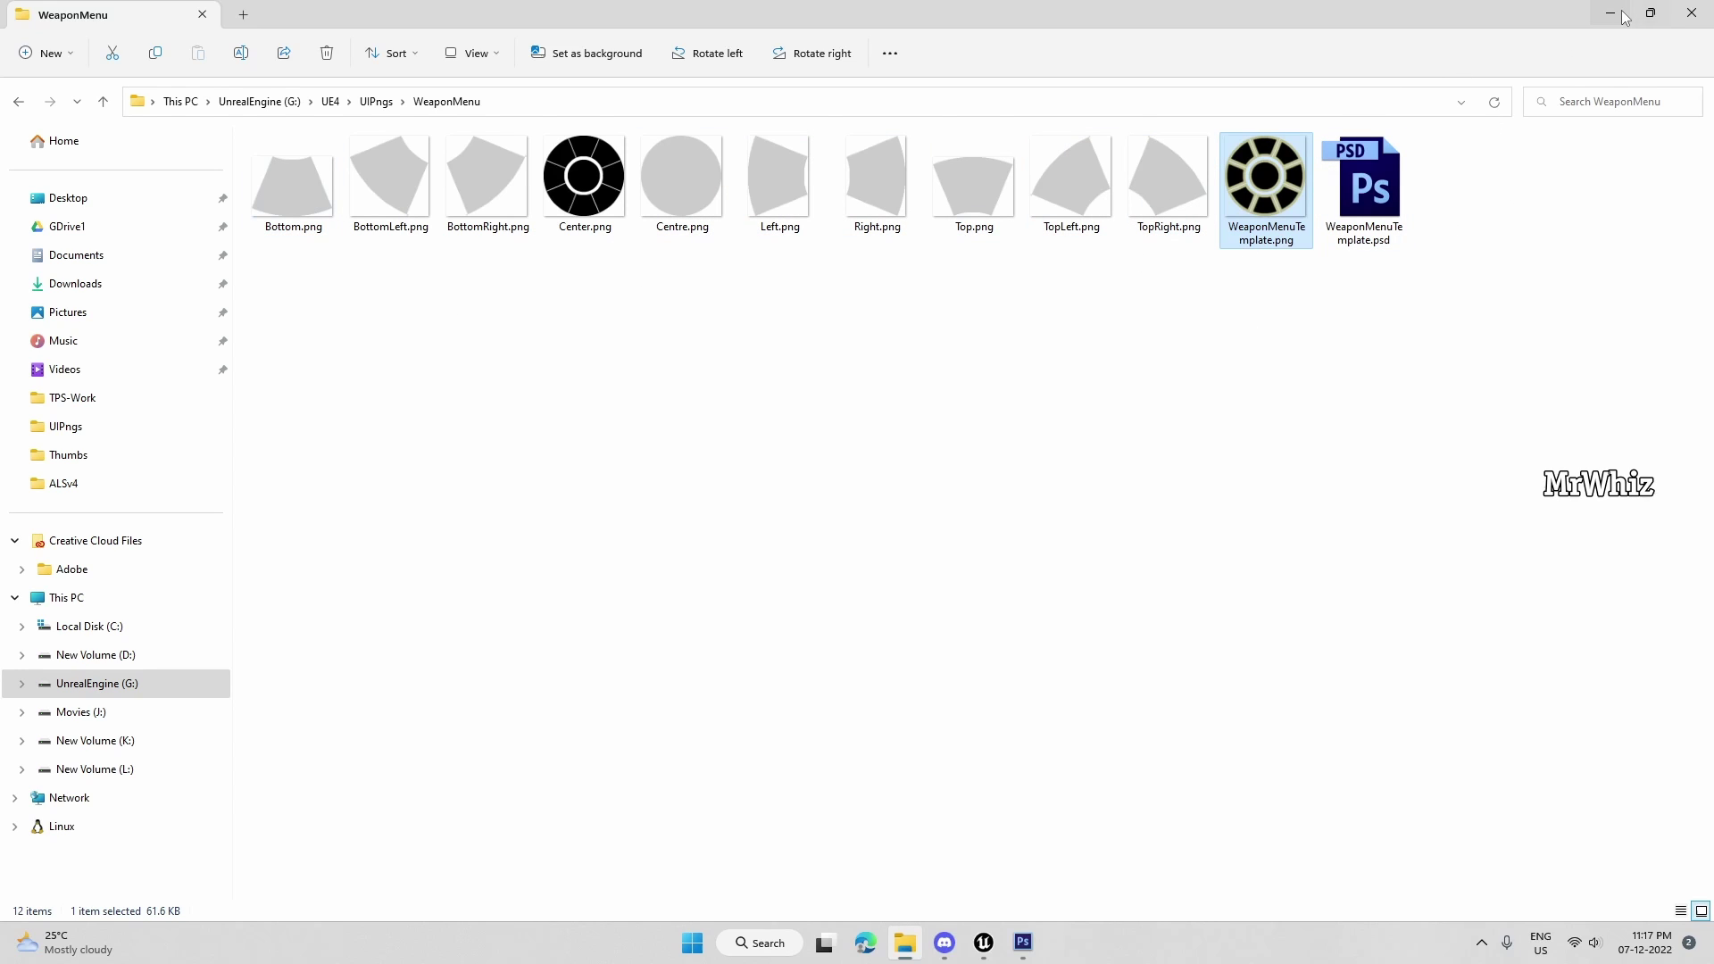
Browse to GameFiles > Blueprint > UI > WeaponMenu and open the WeaponMenuTemplate texture.
click(1691, 13)
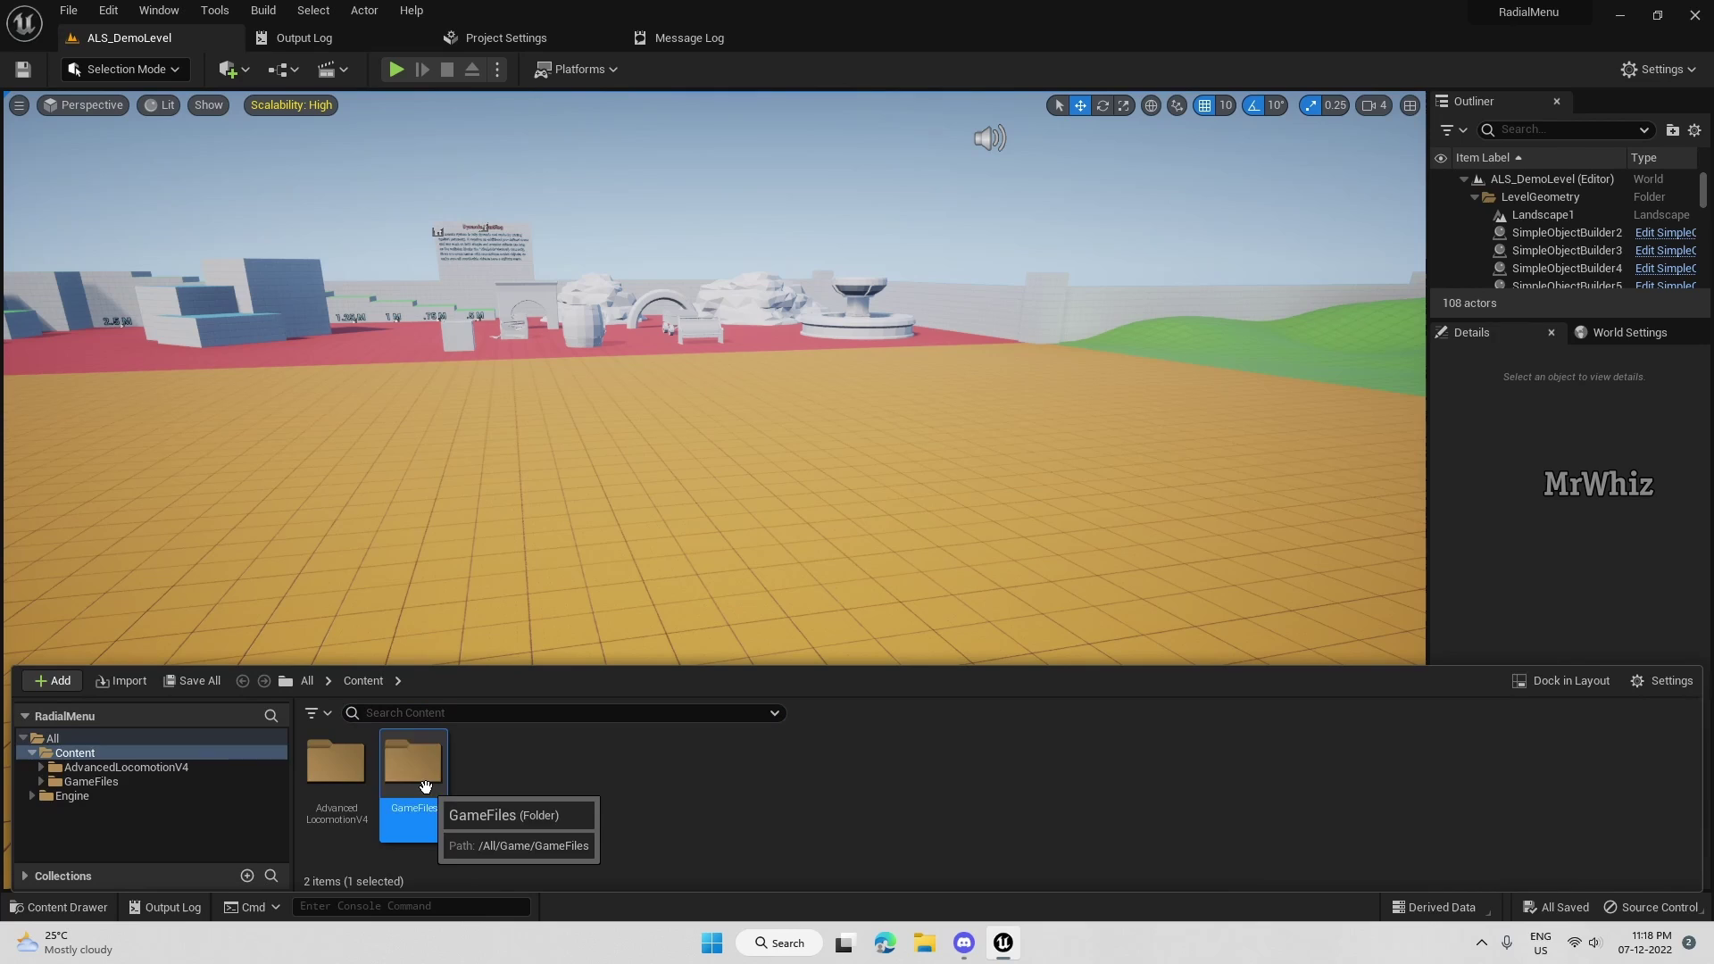
double_click(425, 786)
double_click(357, 779)
click(358, 773)
double_click(358, 773)
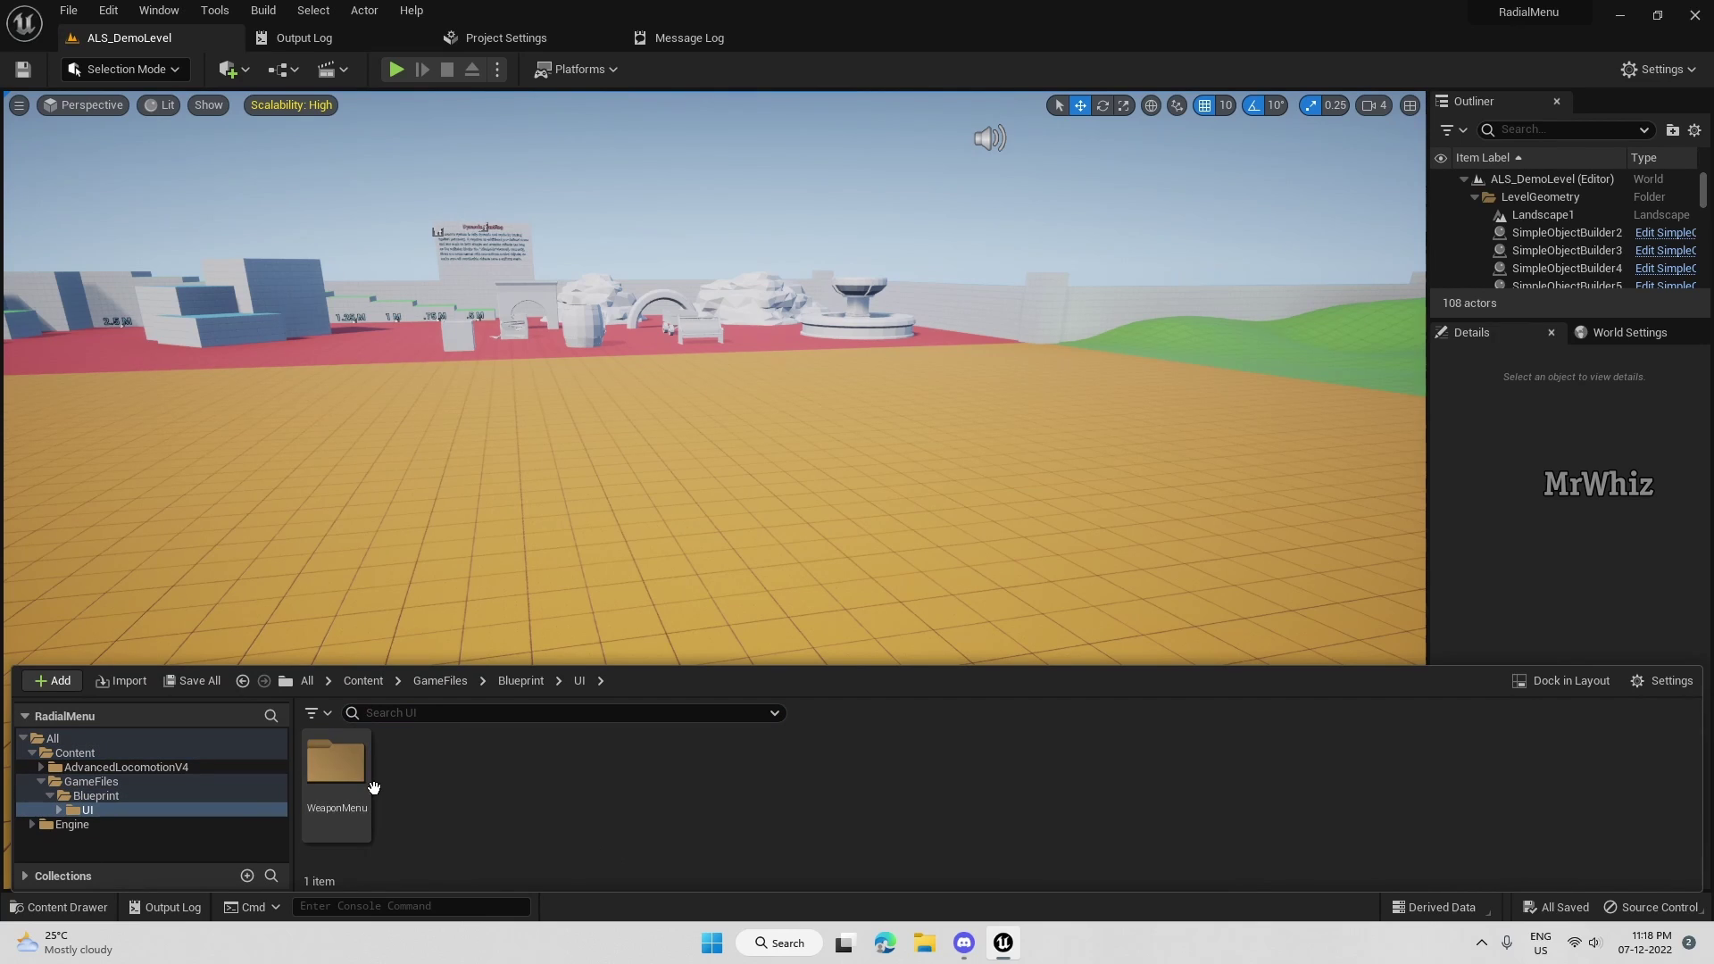
double_click(356, 773)
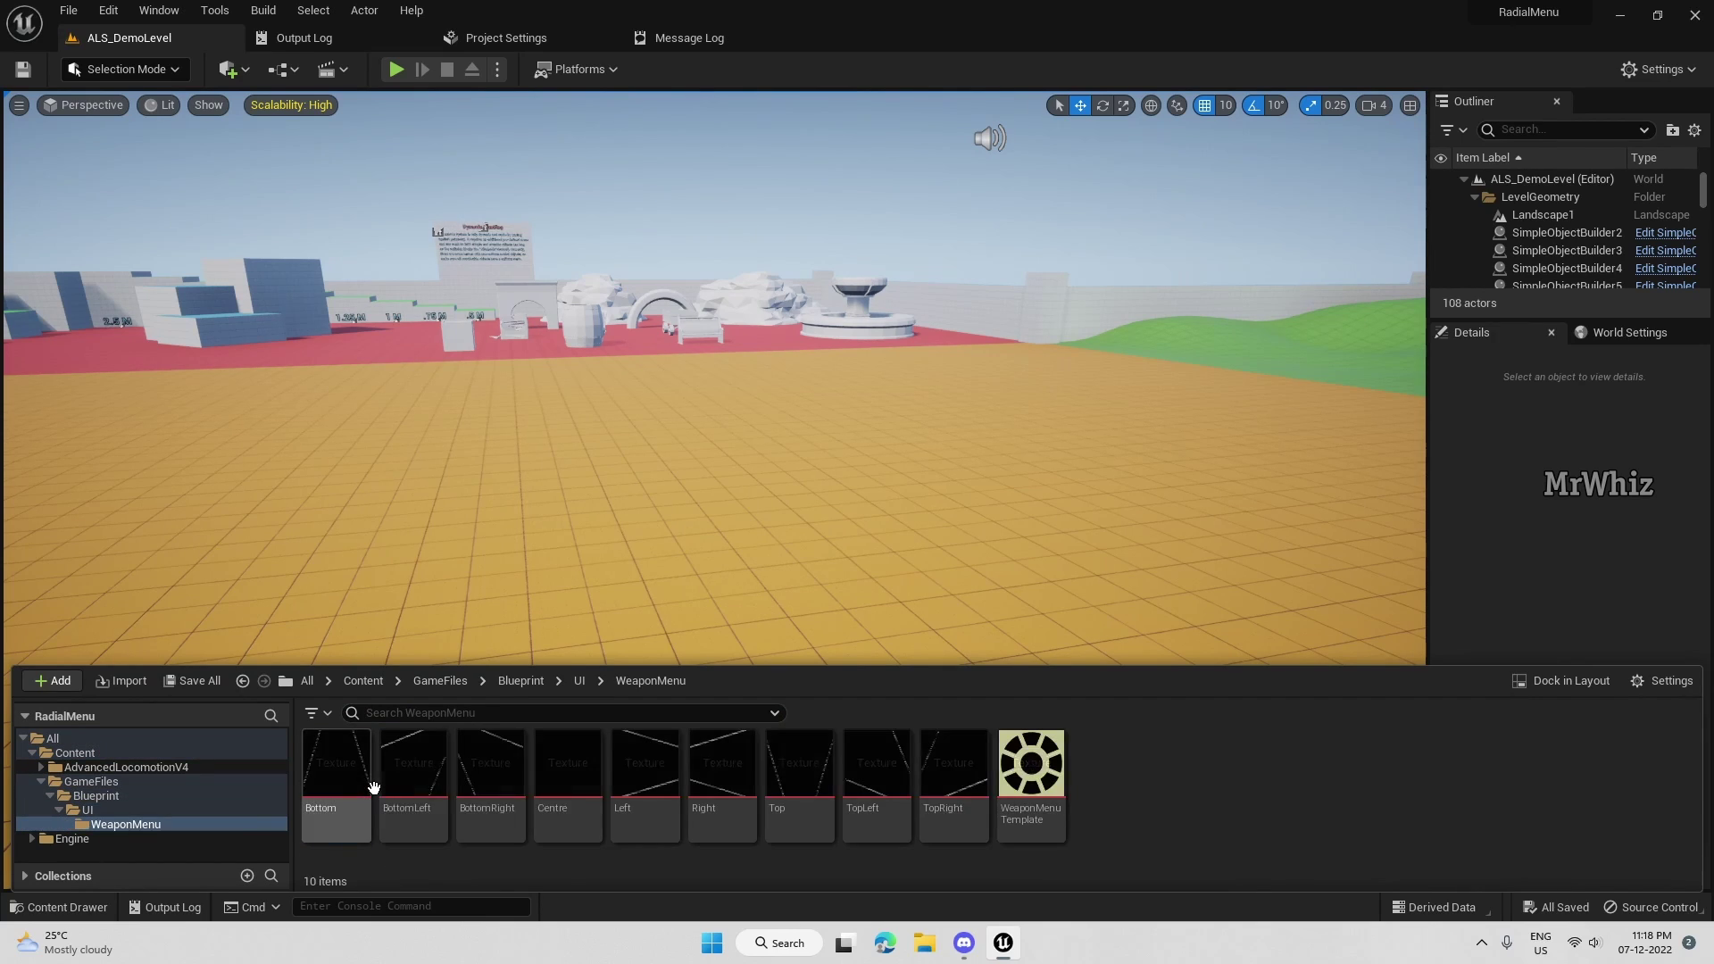
double_click(1031, 763)
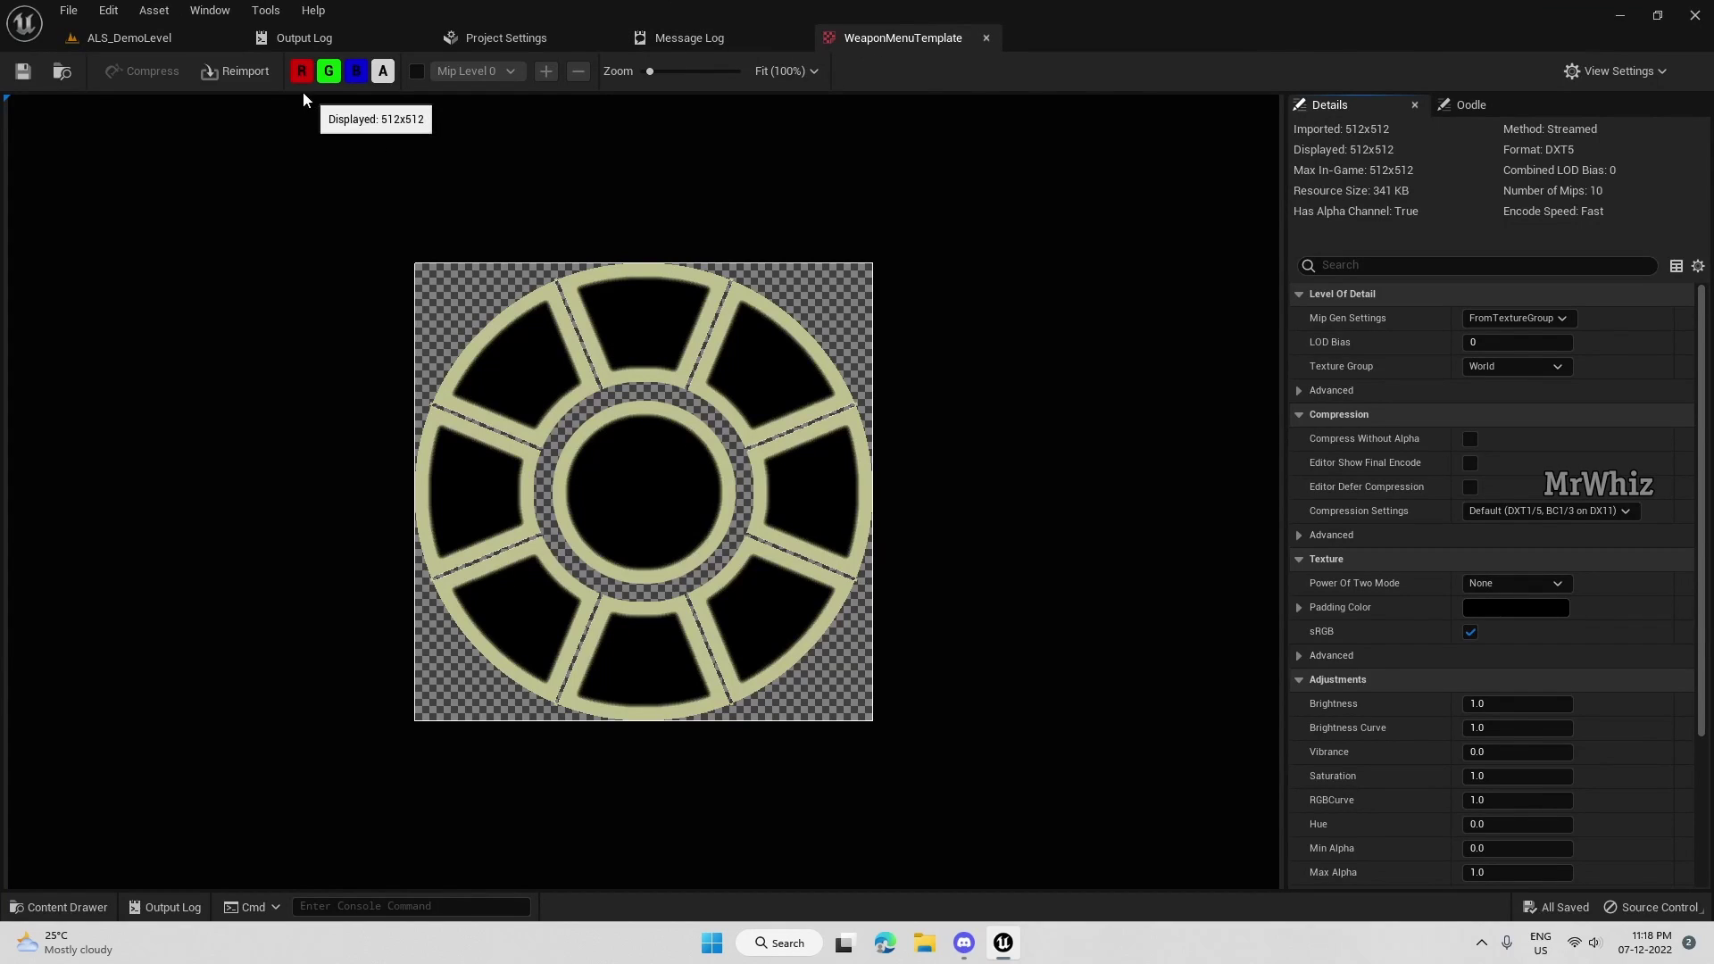
Open the TopRight texture in its own editor tab from the content browser.
click(156, 40)
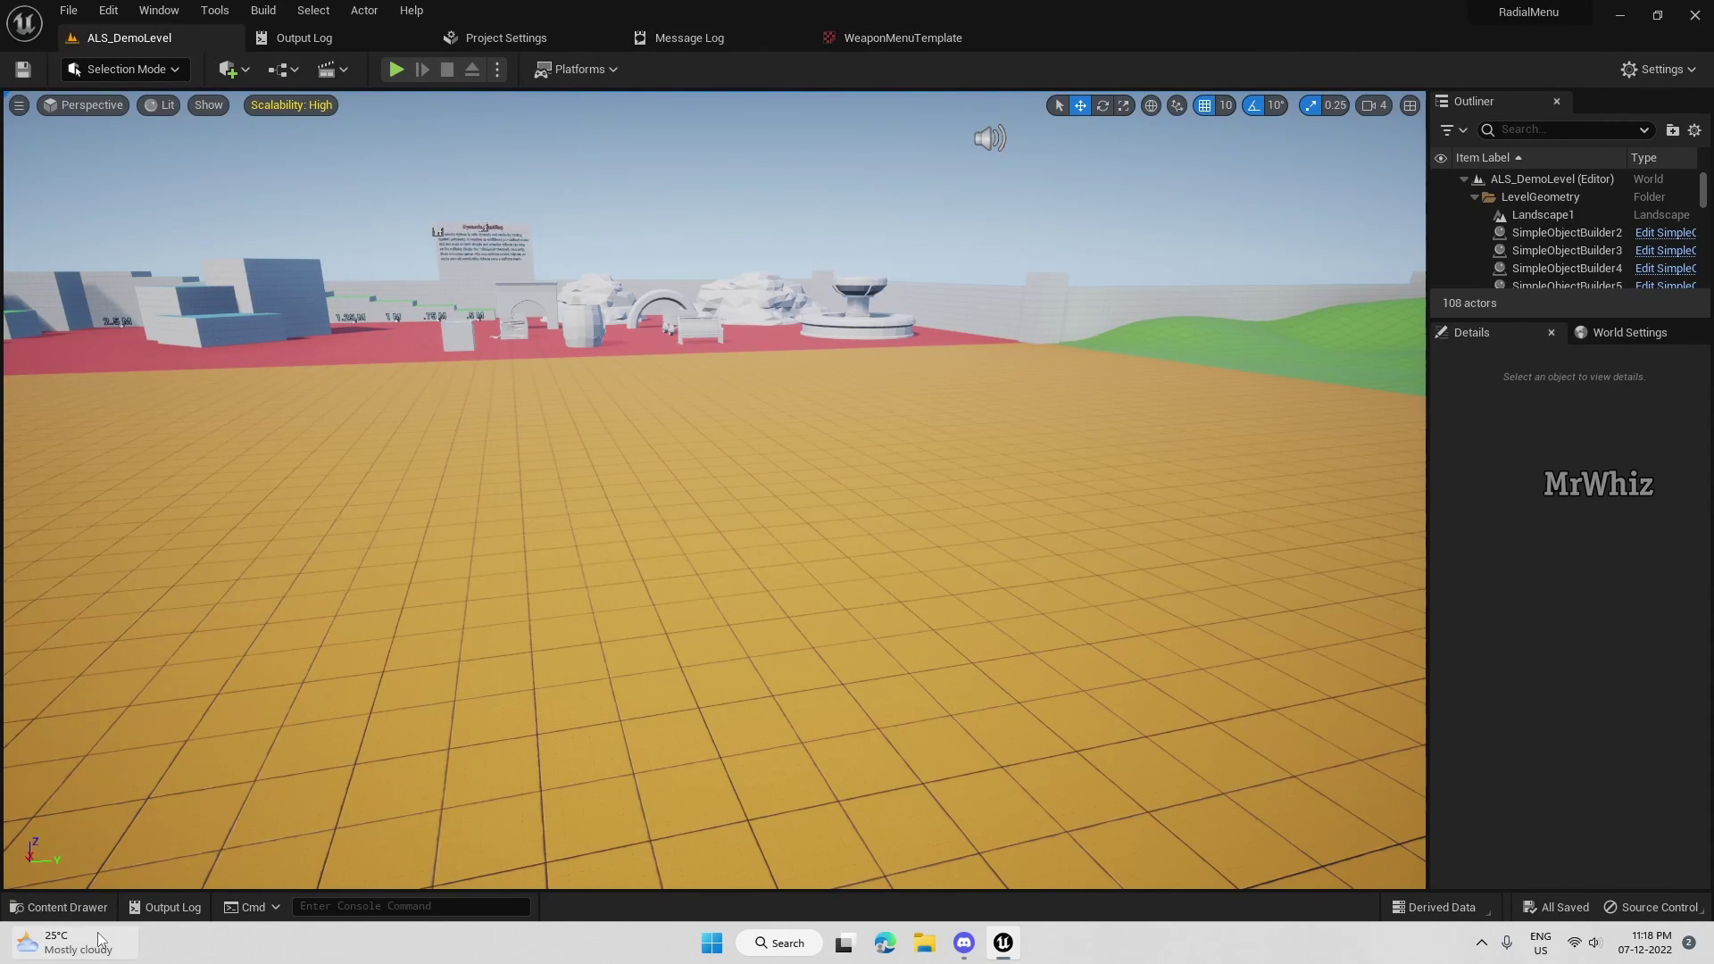
click(59, 907)
click(975, 767)
double_click(975, 768)
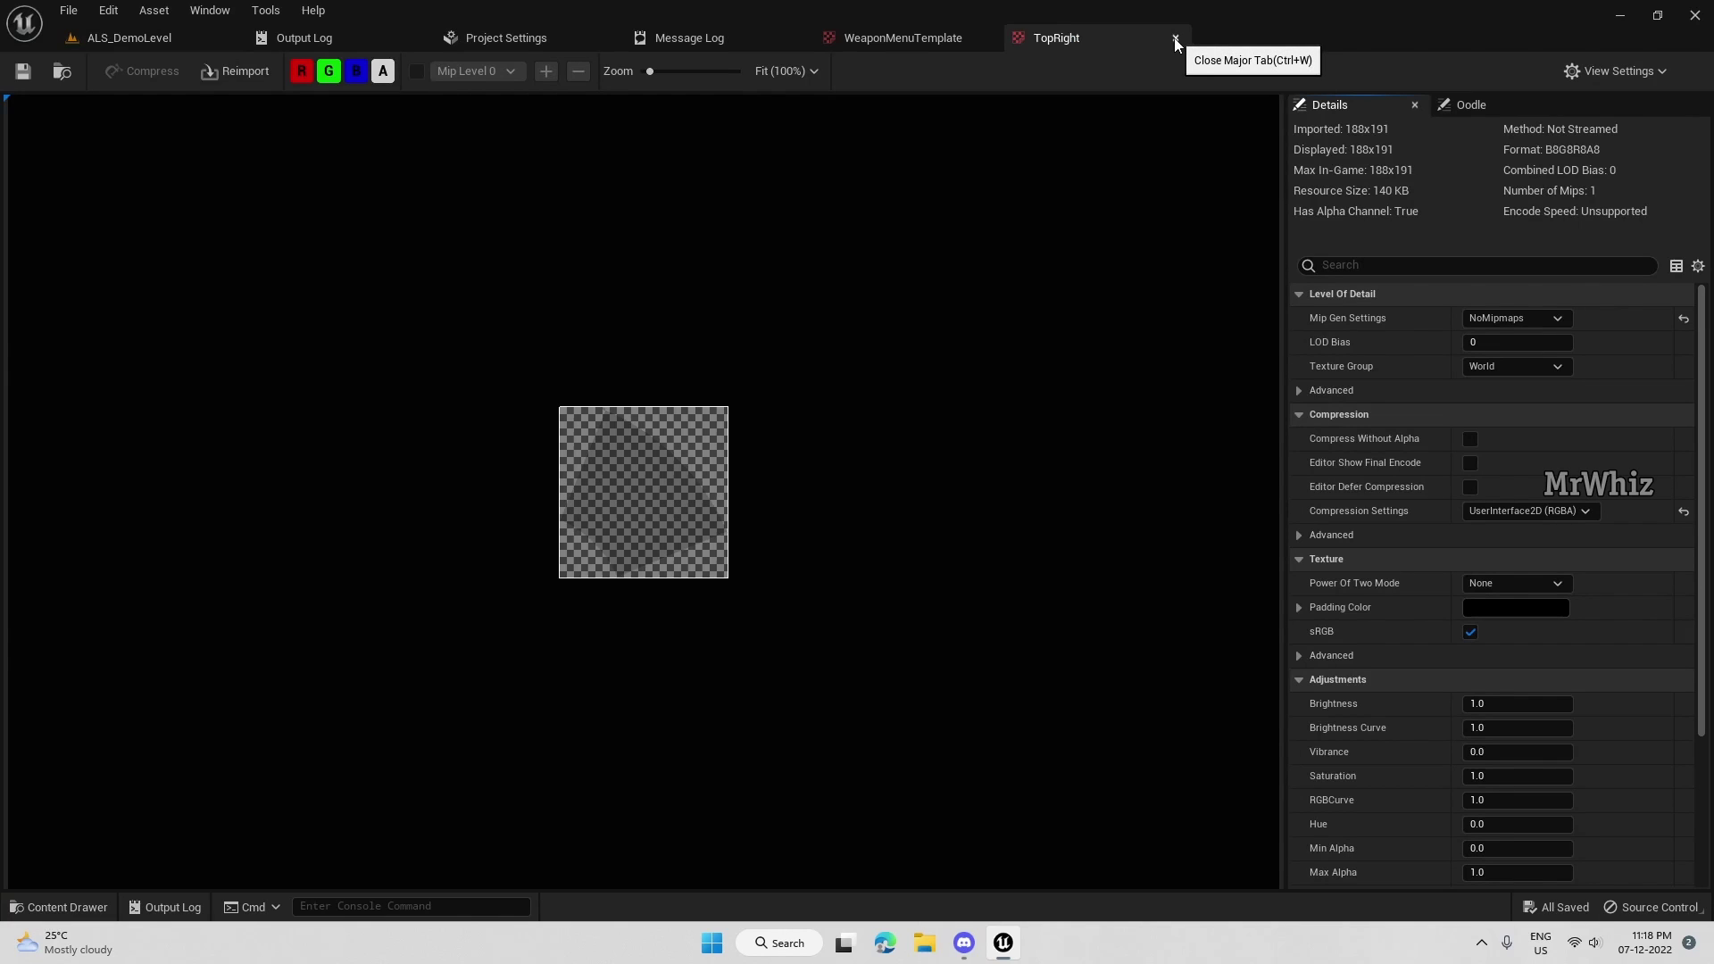
click(157, 44)
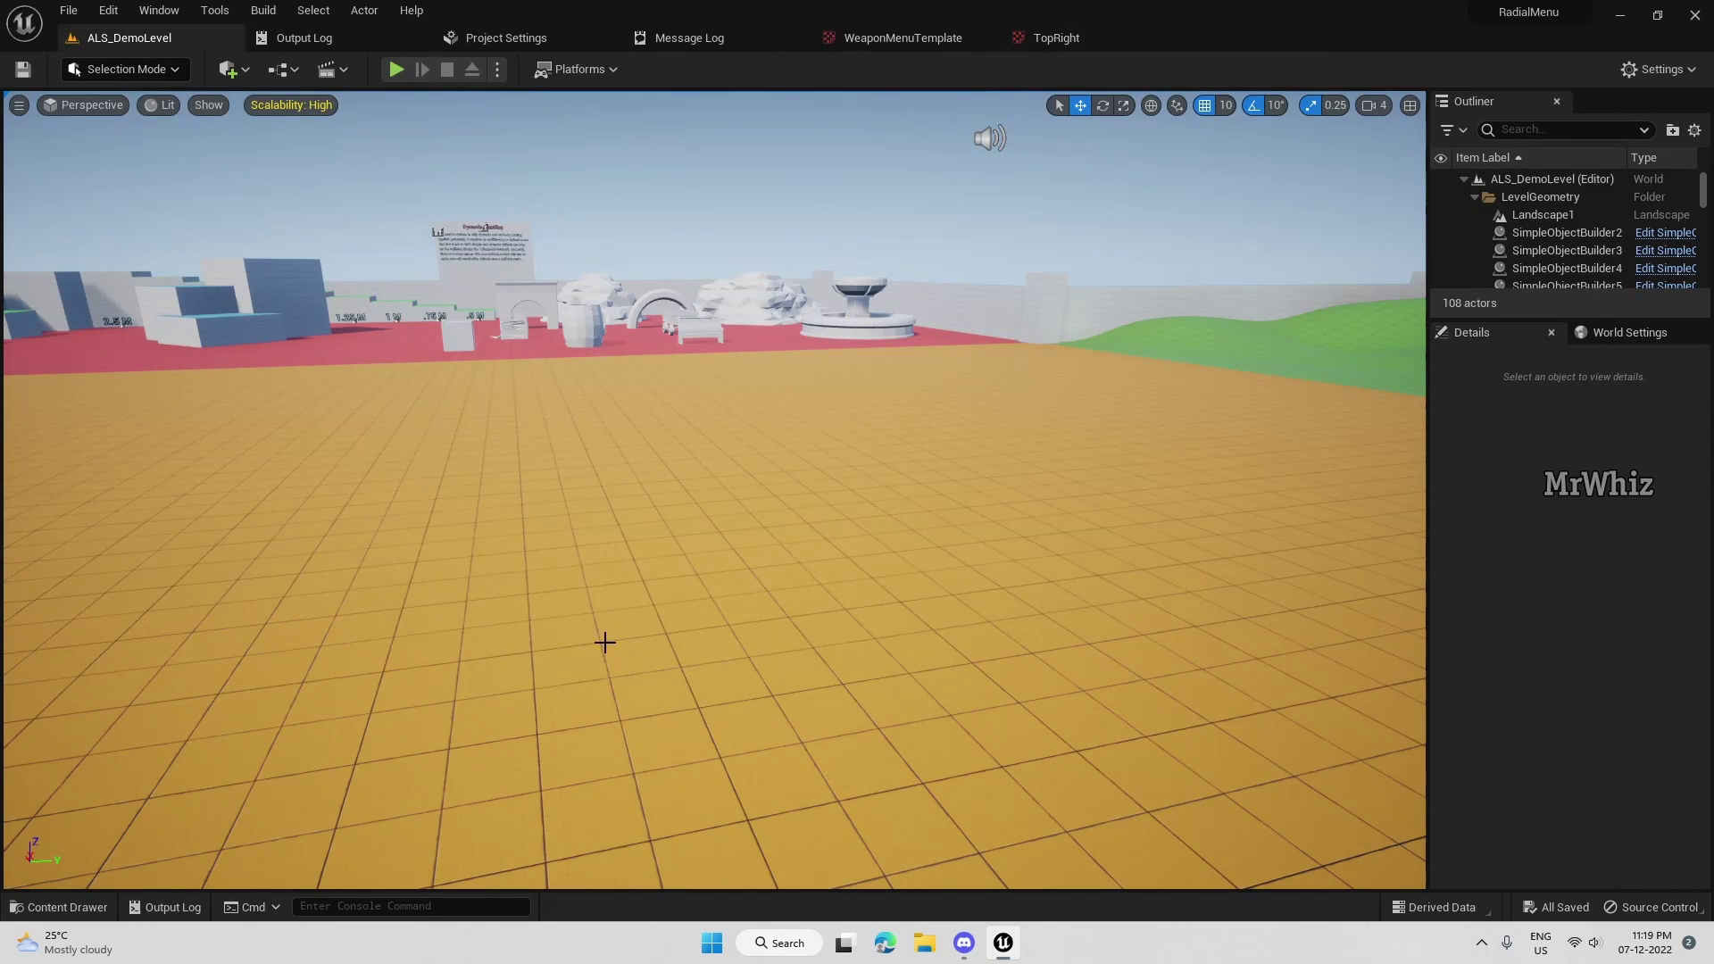
click(58, 907)
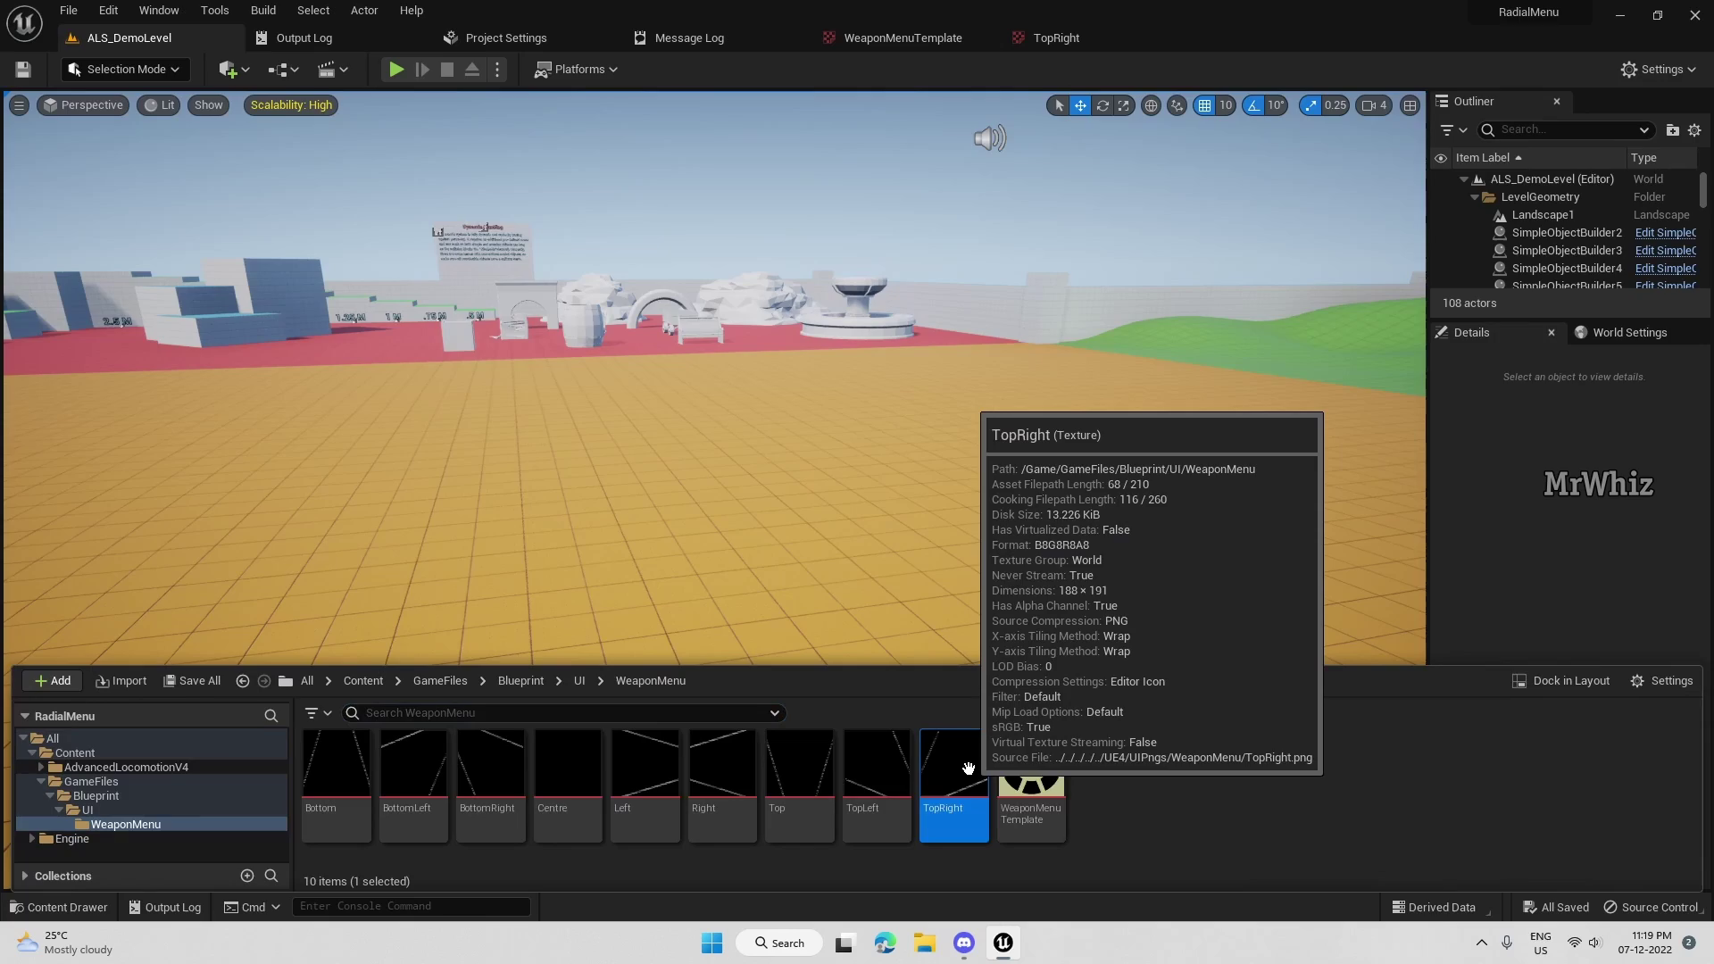
Change the TopRight texture's Texture Group from World to UI, save, and close its editor.
double_click(954, 818)
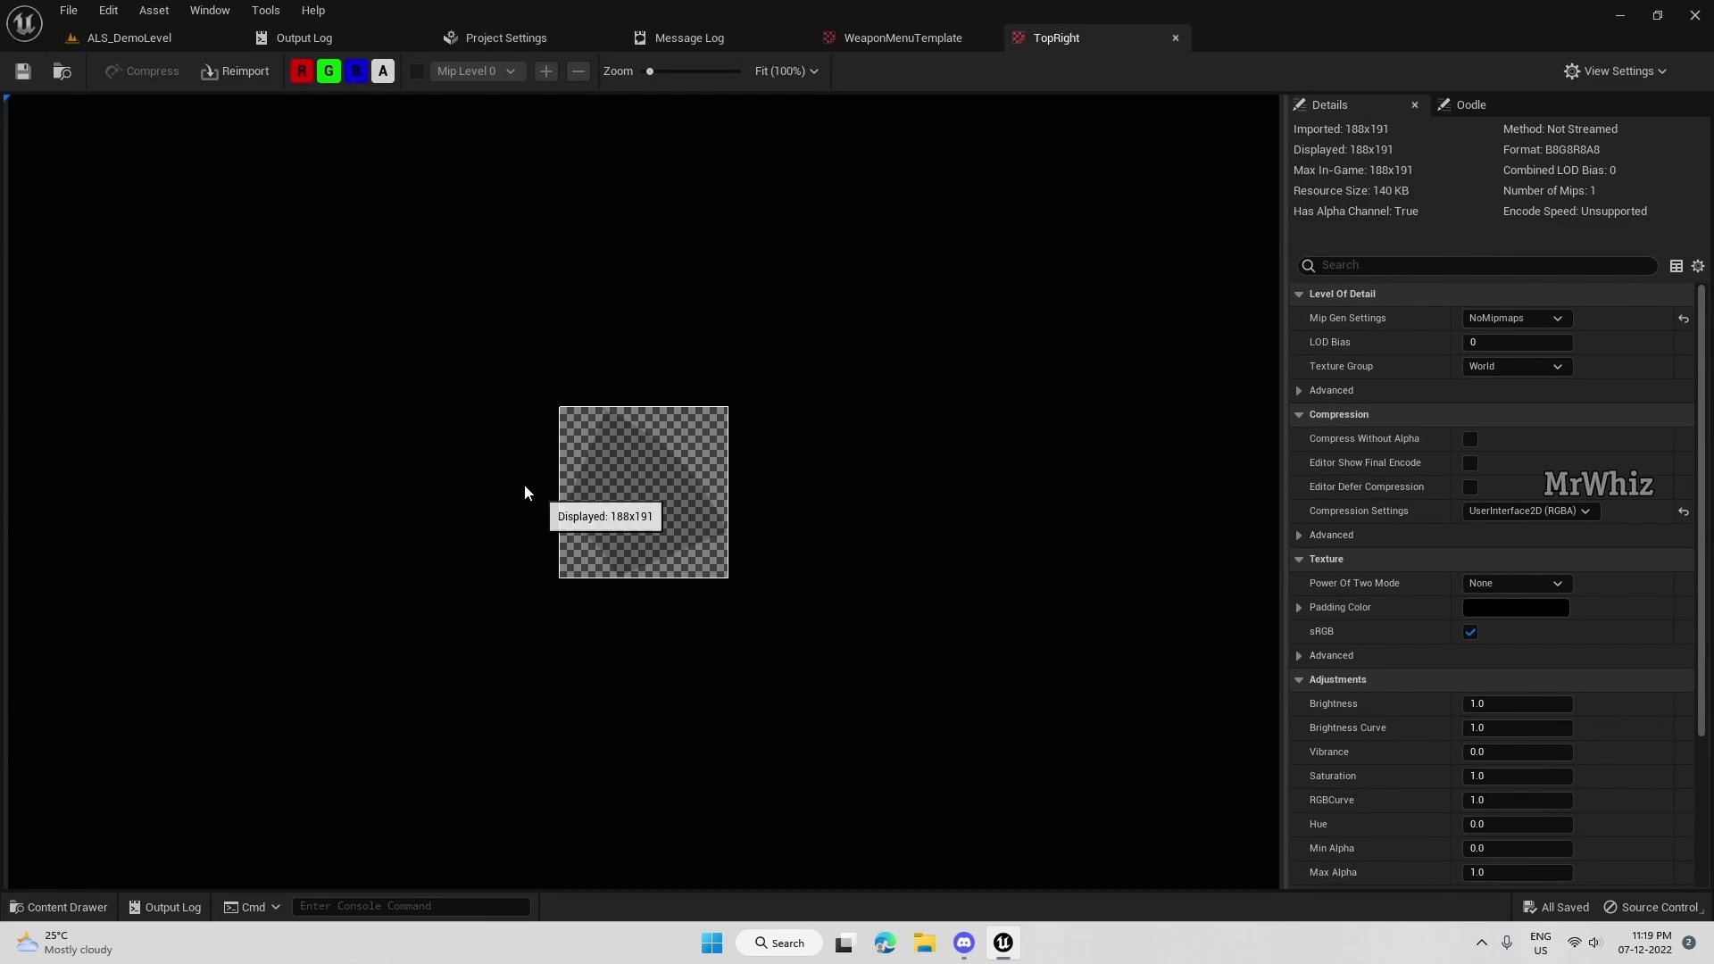
scroll(528, 489, up, 1)
click(1518, 366)
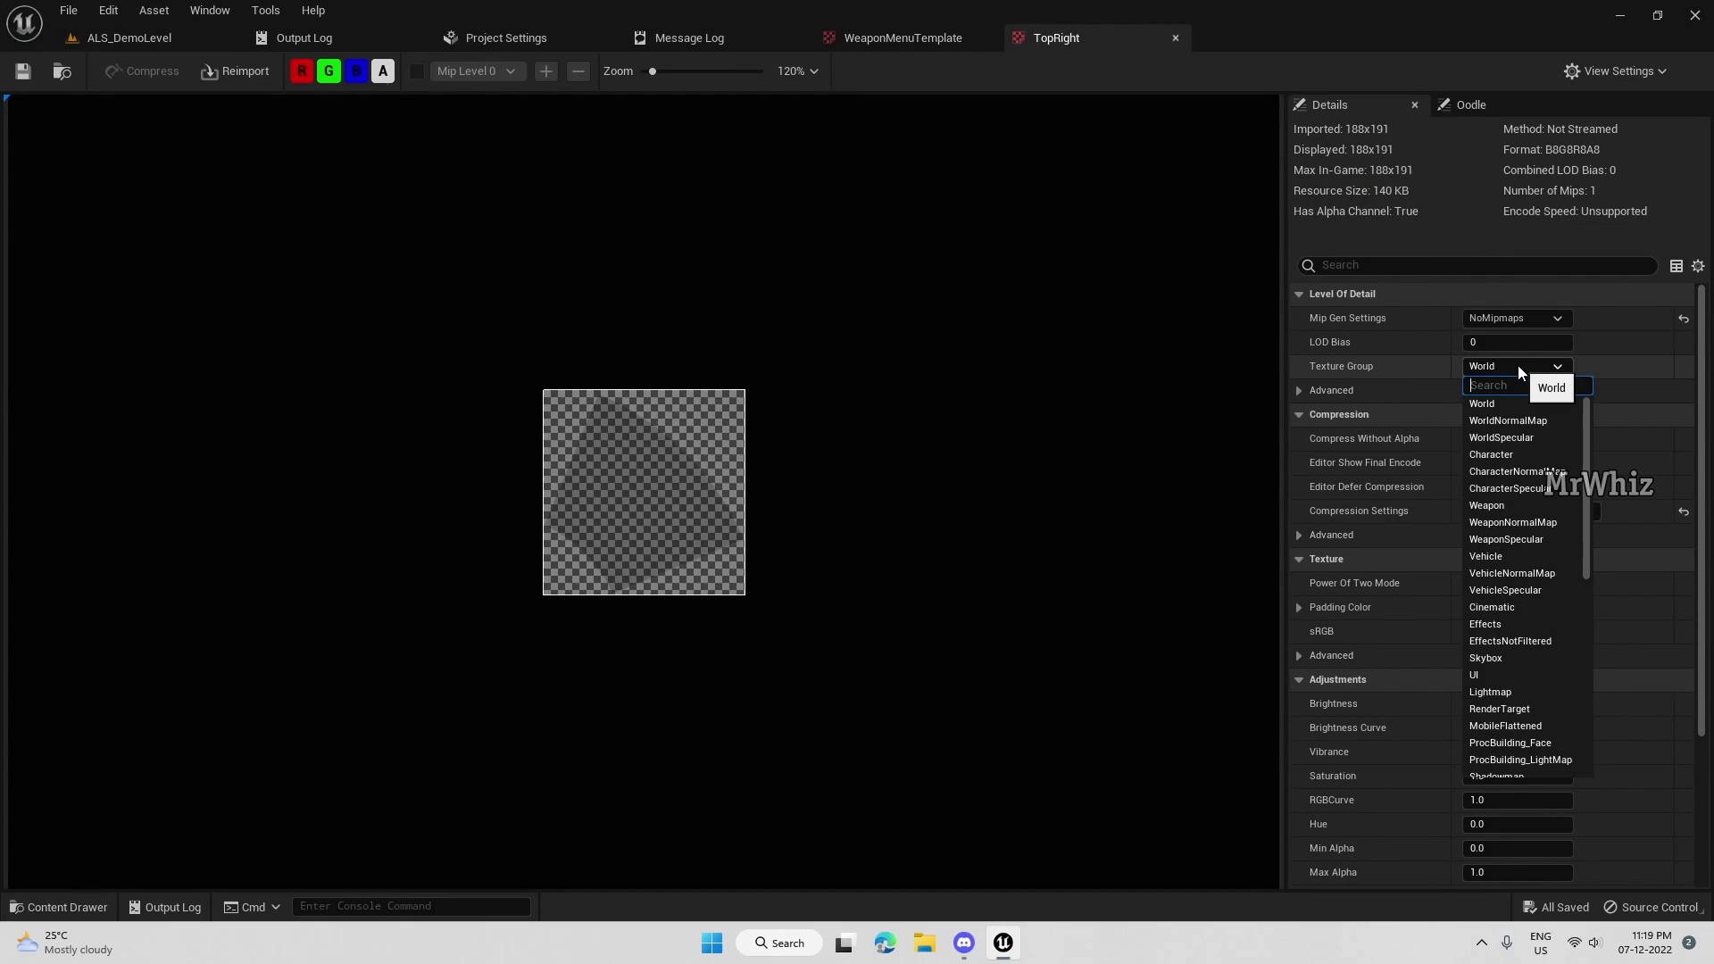
click(1516, 676)
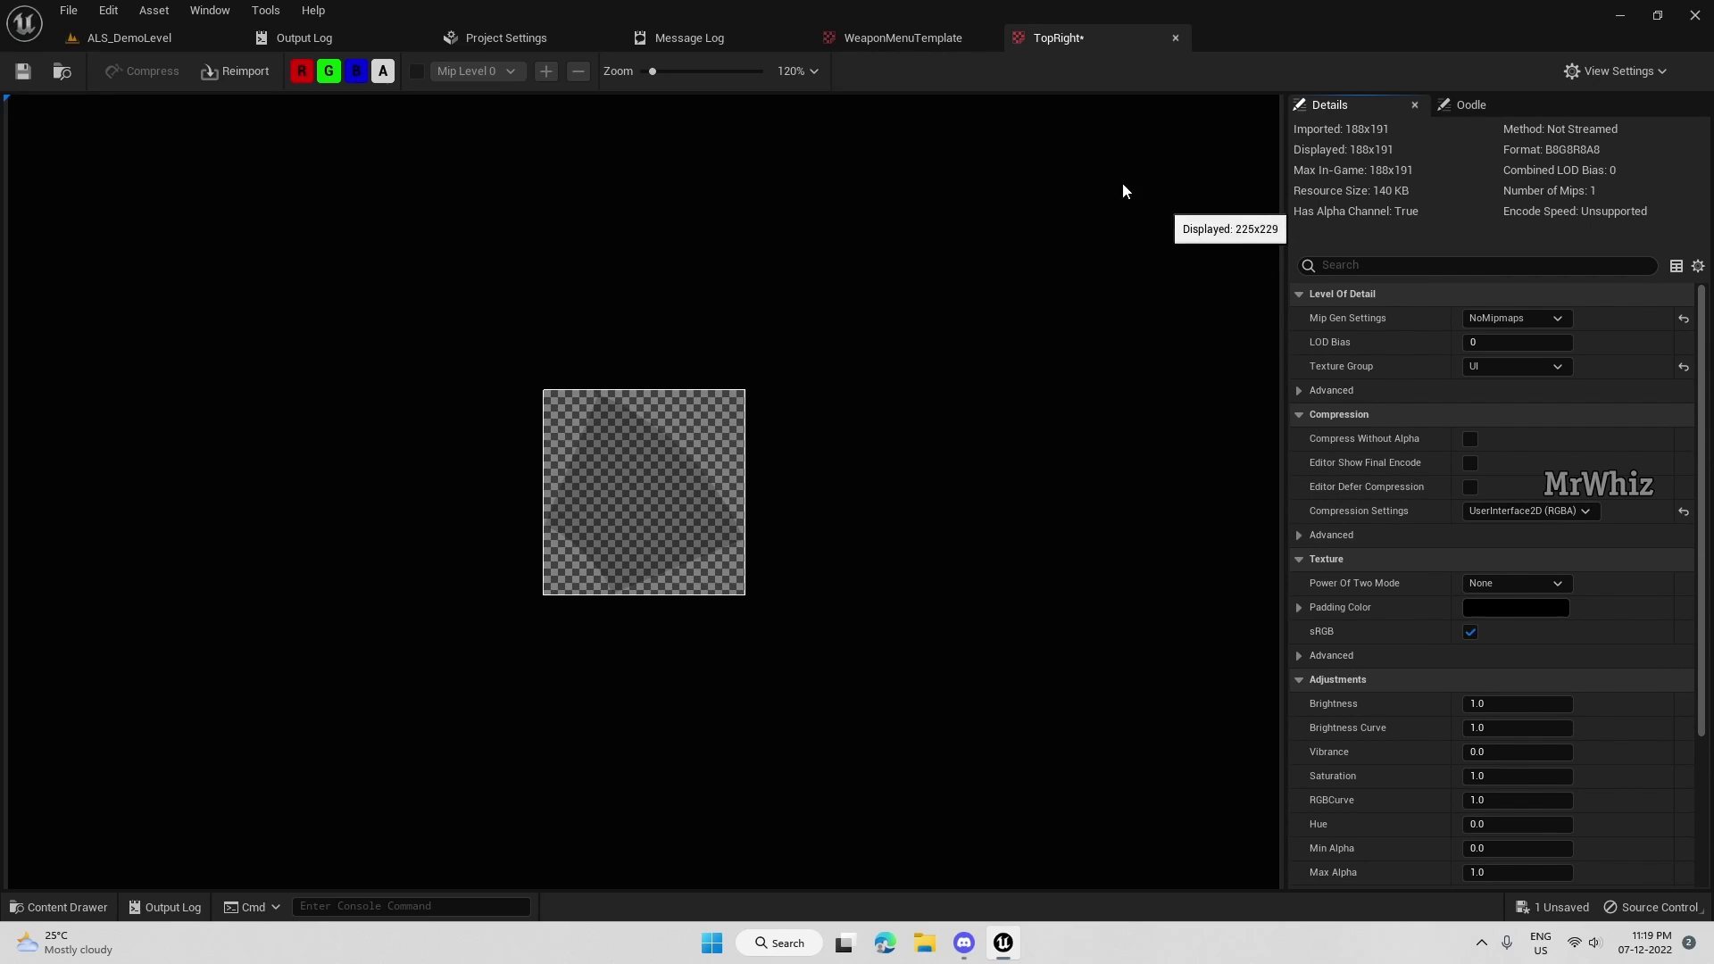
click(23, 70)
click(1175, 38)
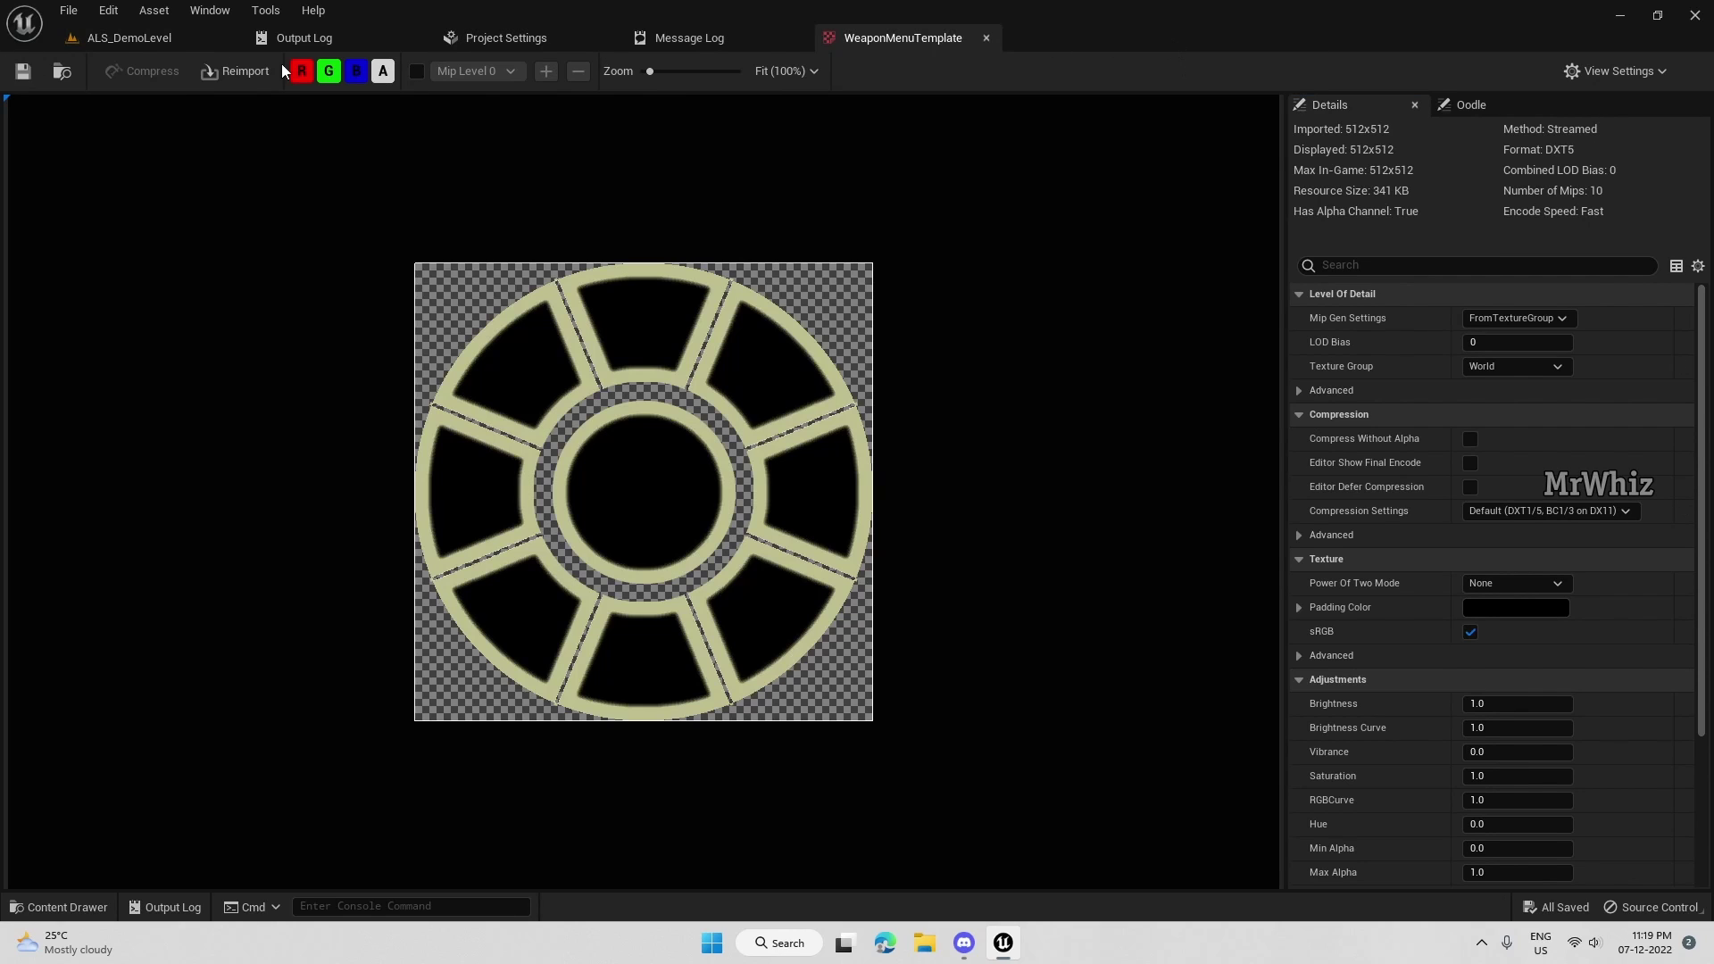
Launch Bulk Edit via Property Matrix from Asset Actions for the eight selected Texture2D assets.
click(137, 41)
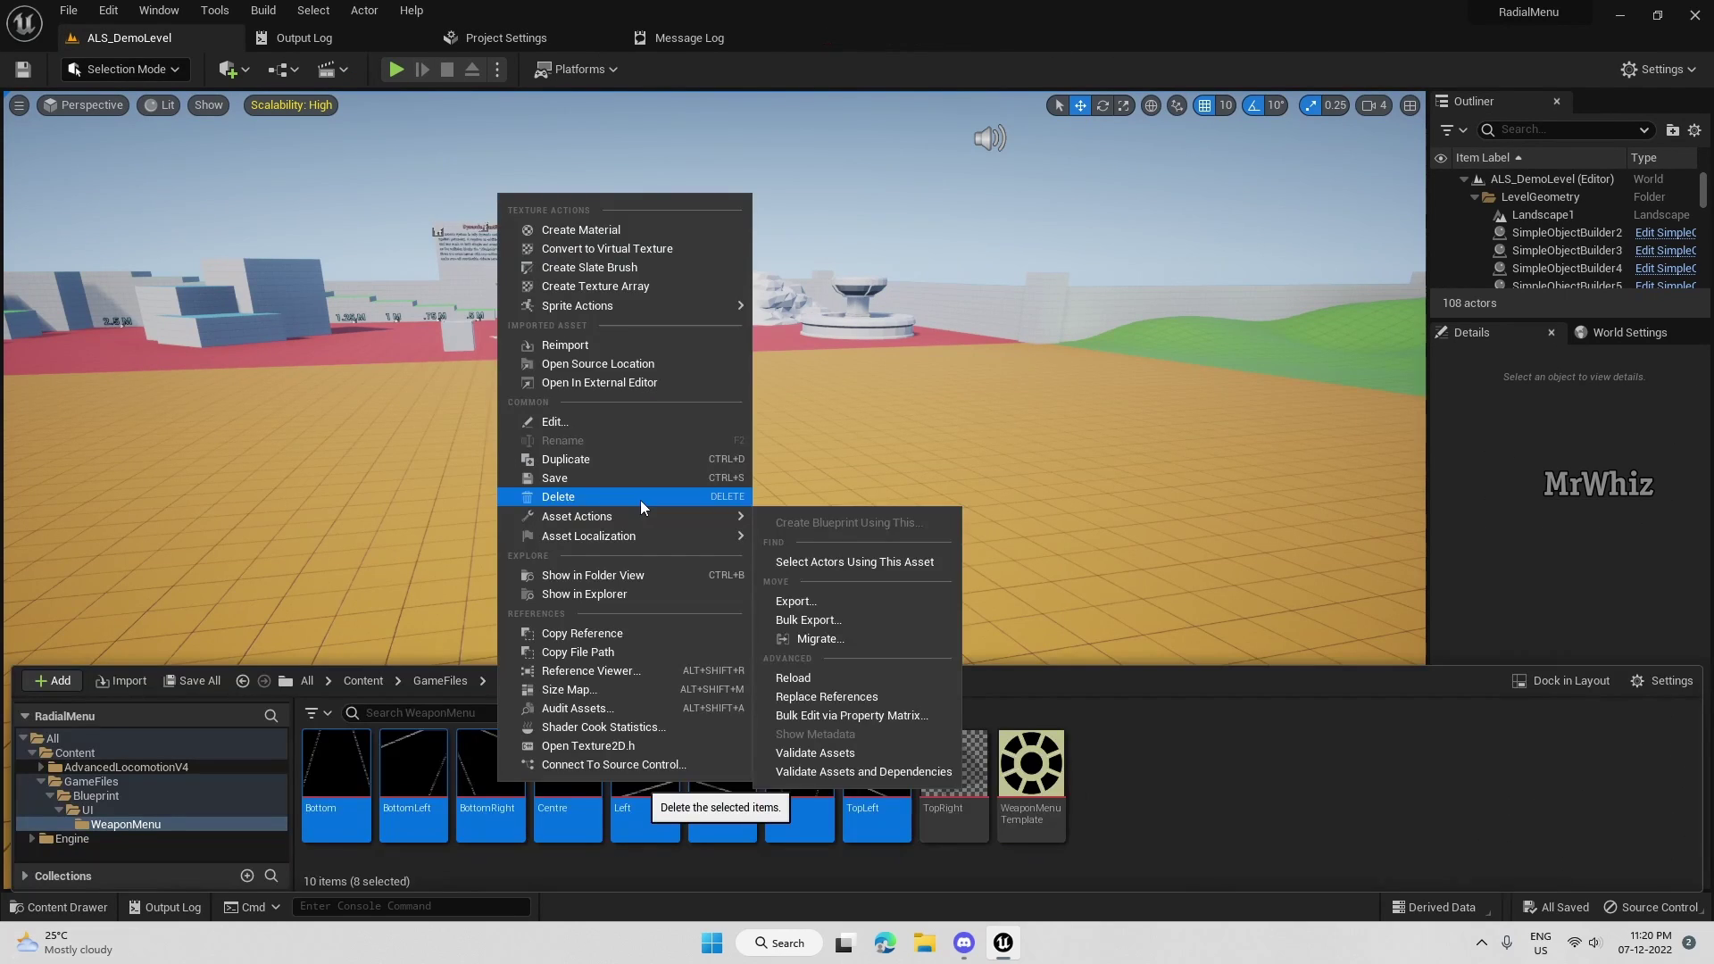
mouse_move(634, 518)
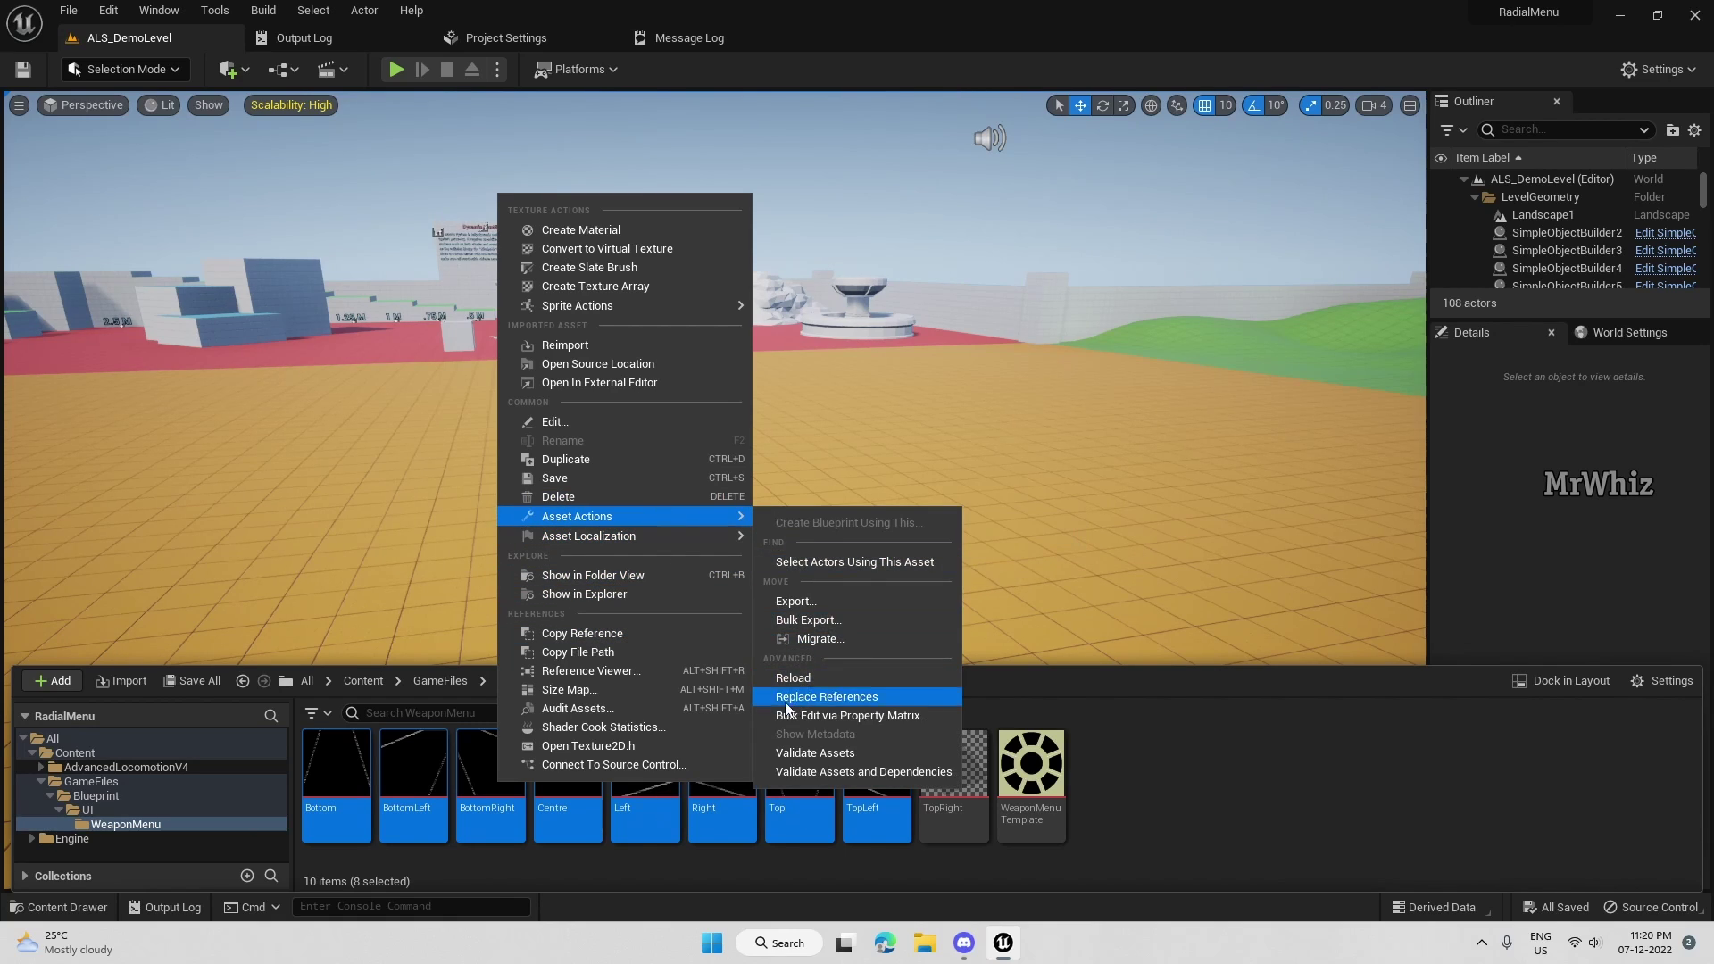
mouse_move(689, 516)
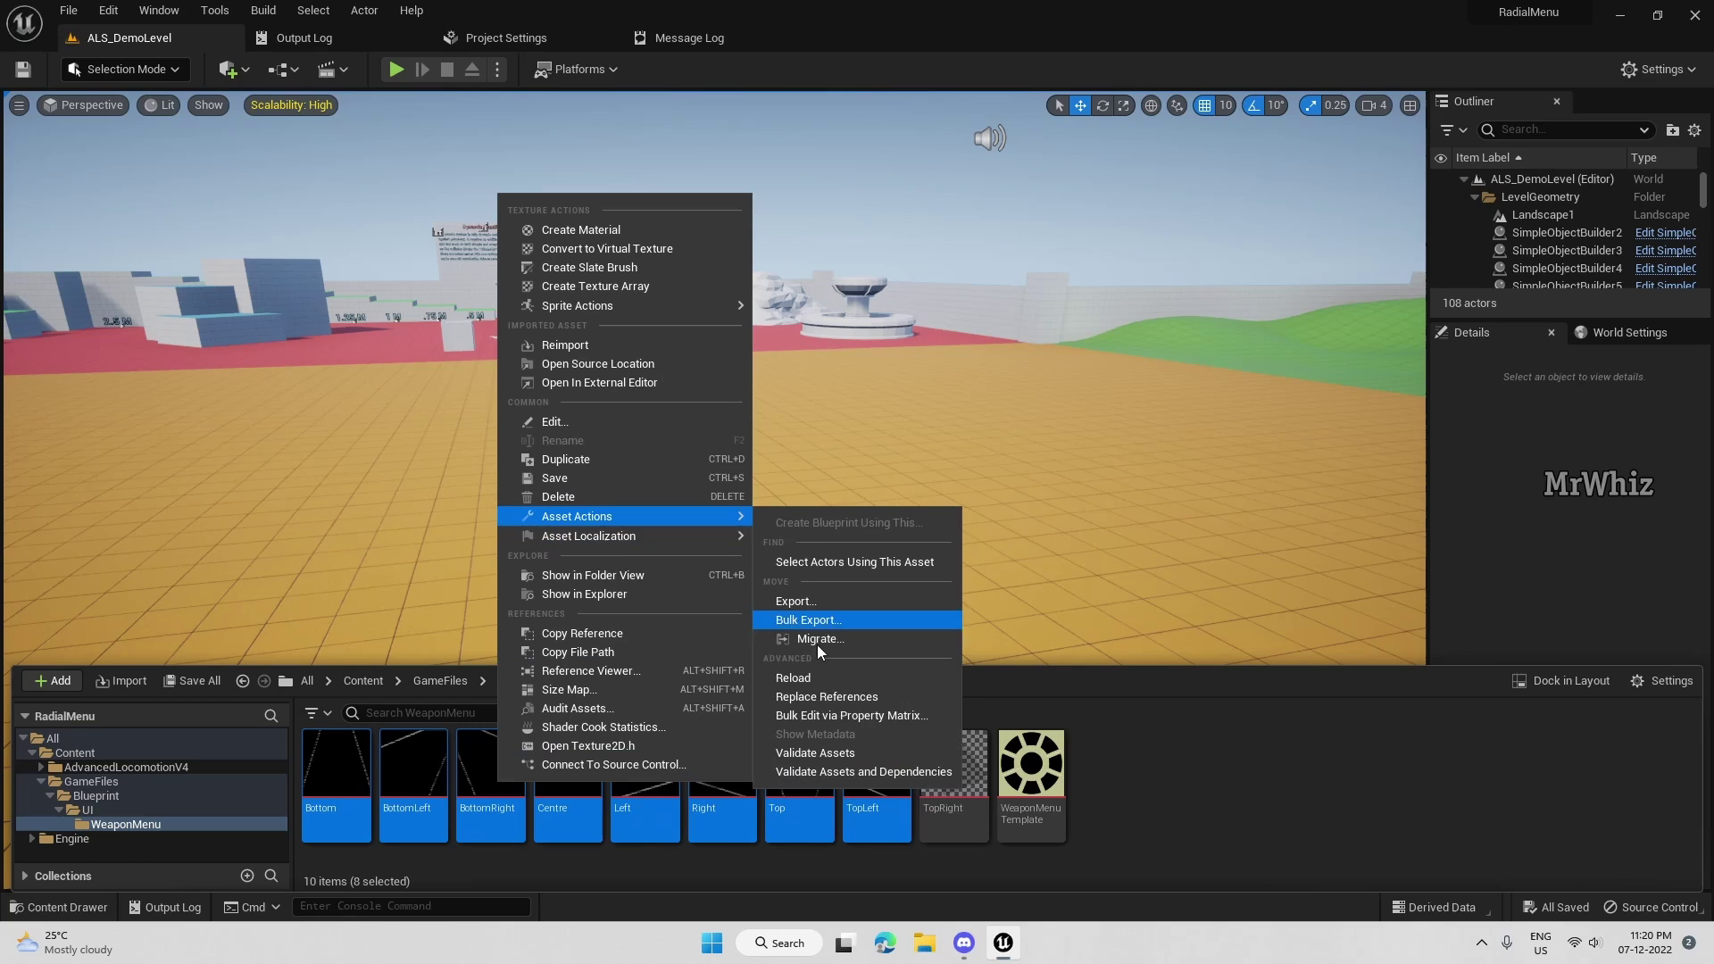
click(812, 719)
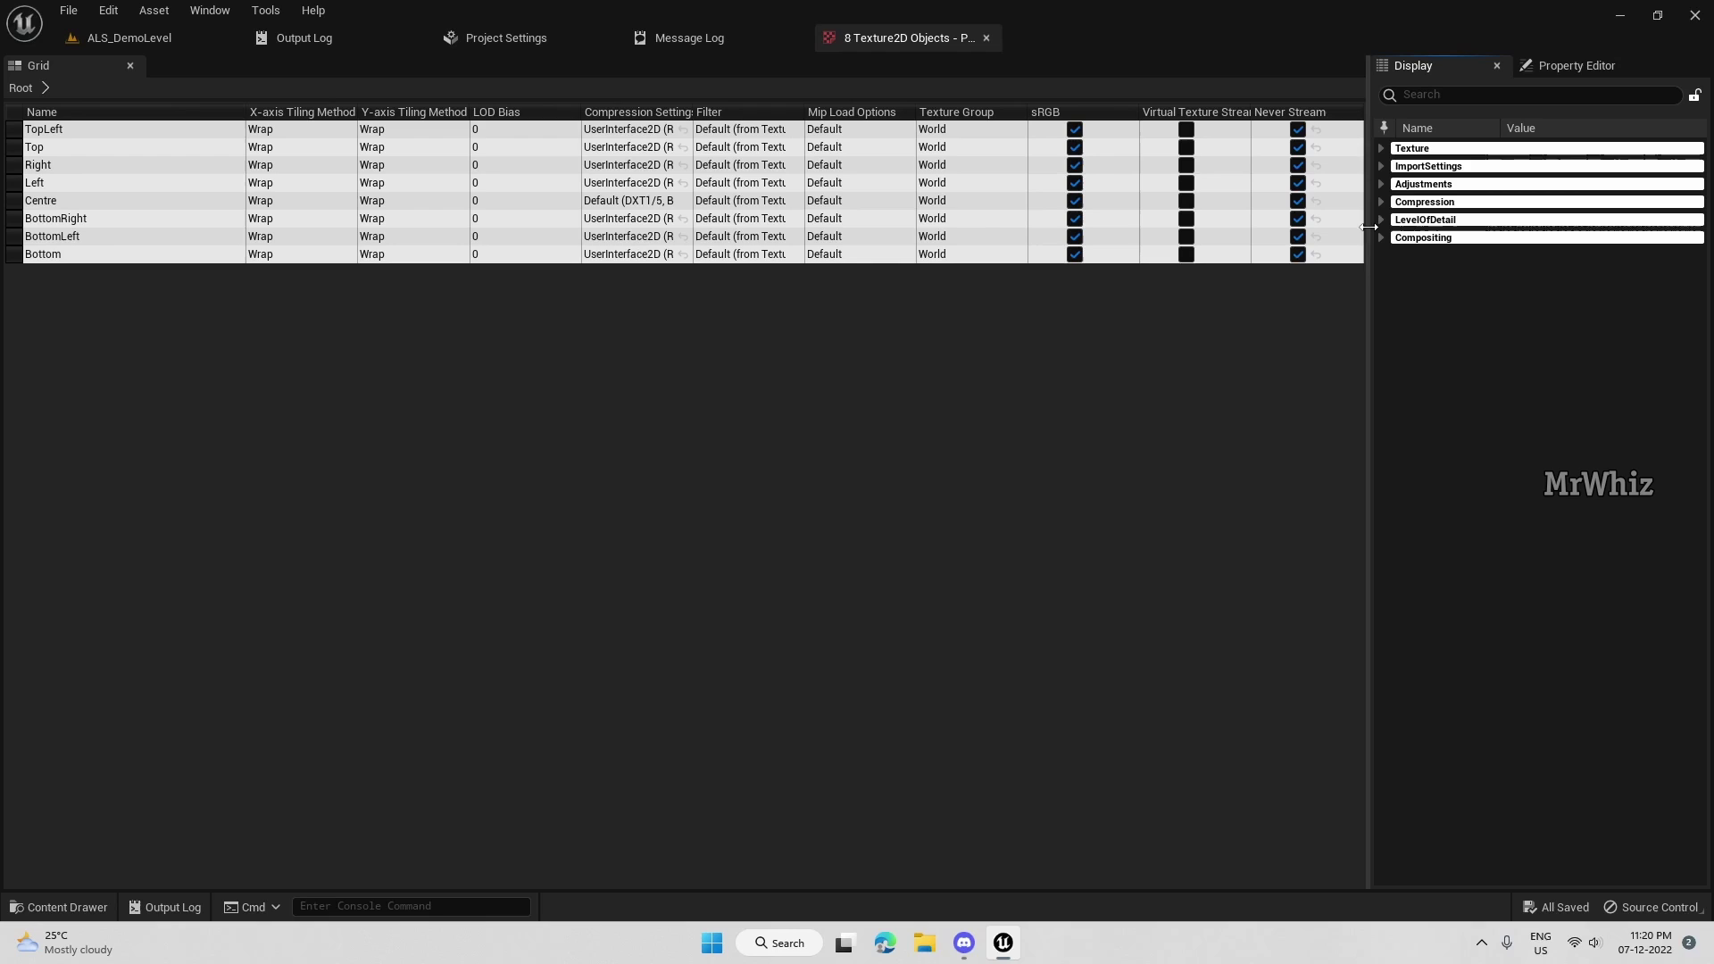
Set Texture Group to UI and Compression Settings to UserInterface2D (RGBA) for all eight textures.
click(1383, 148)
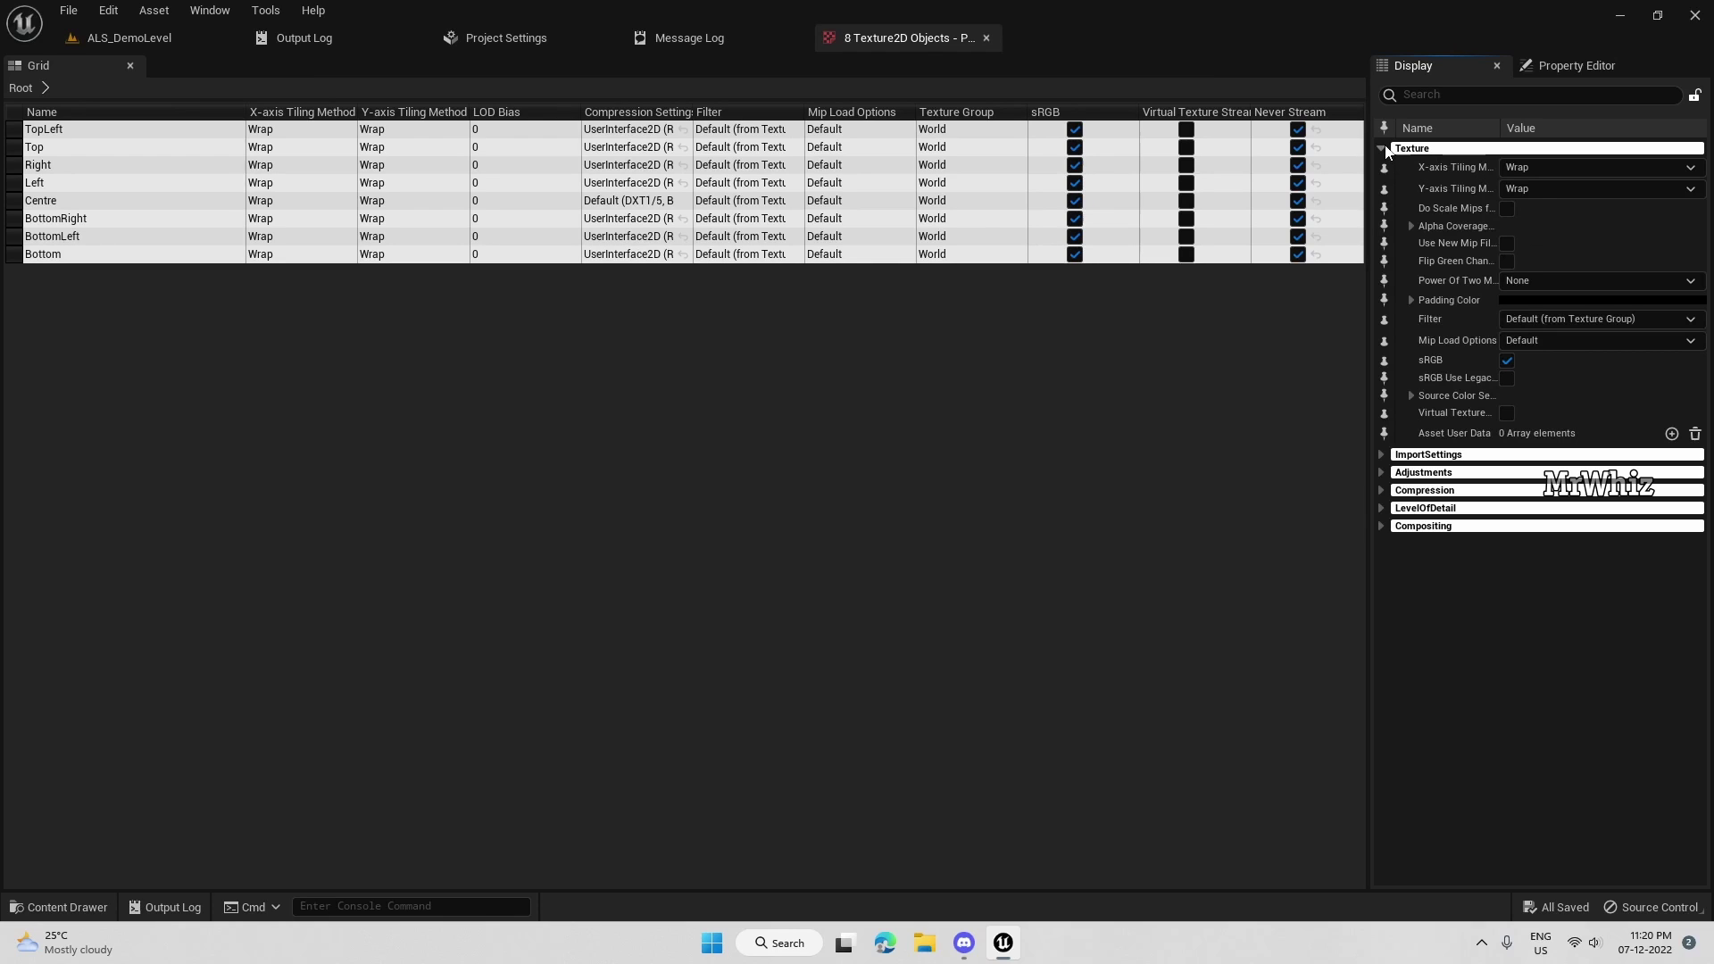
click(1439, 95)
text(tedx)
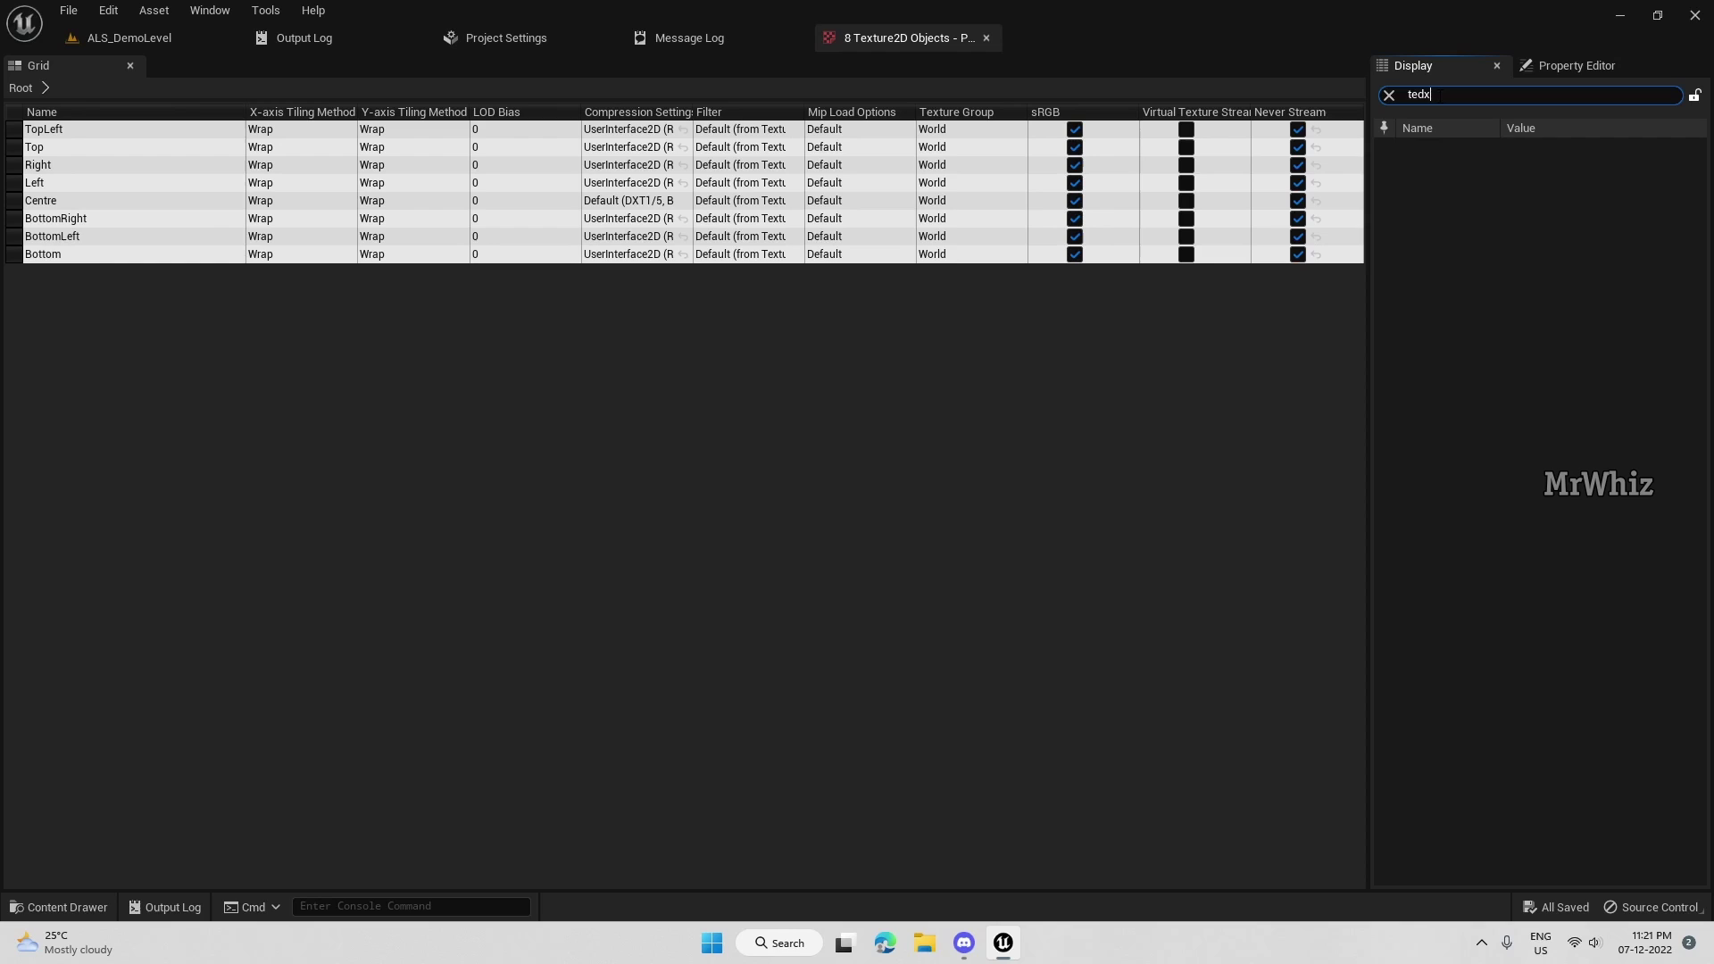
key(ctrl+a)
key(BackSpace)
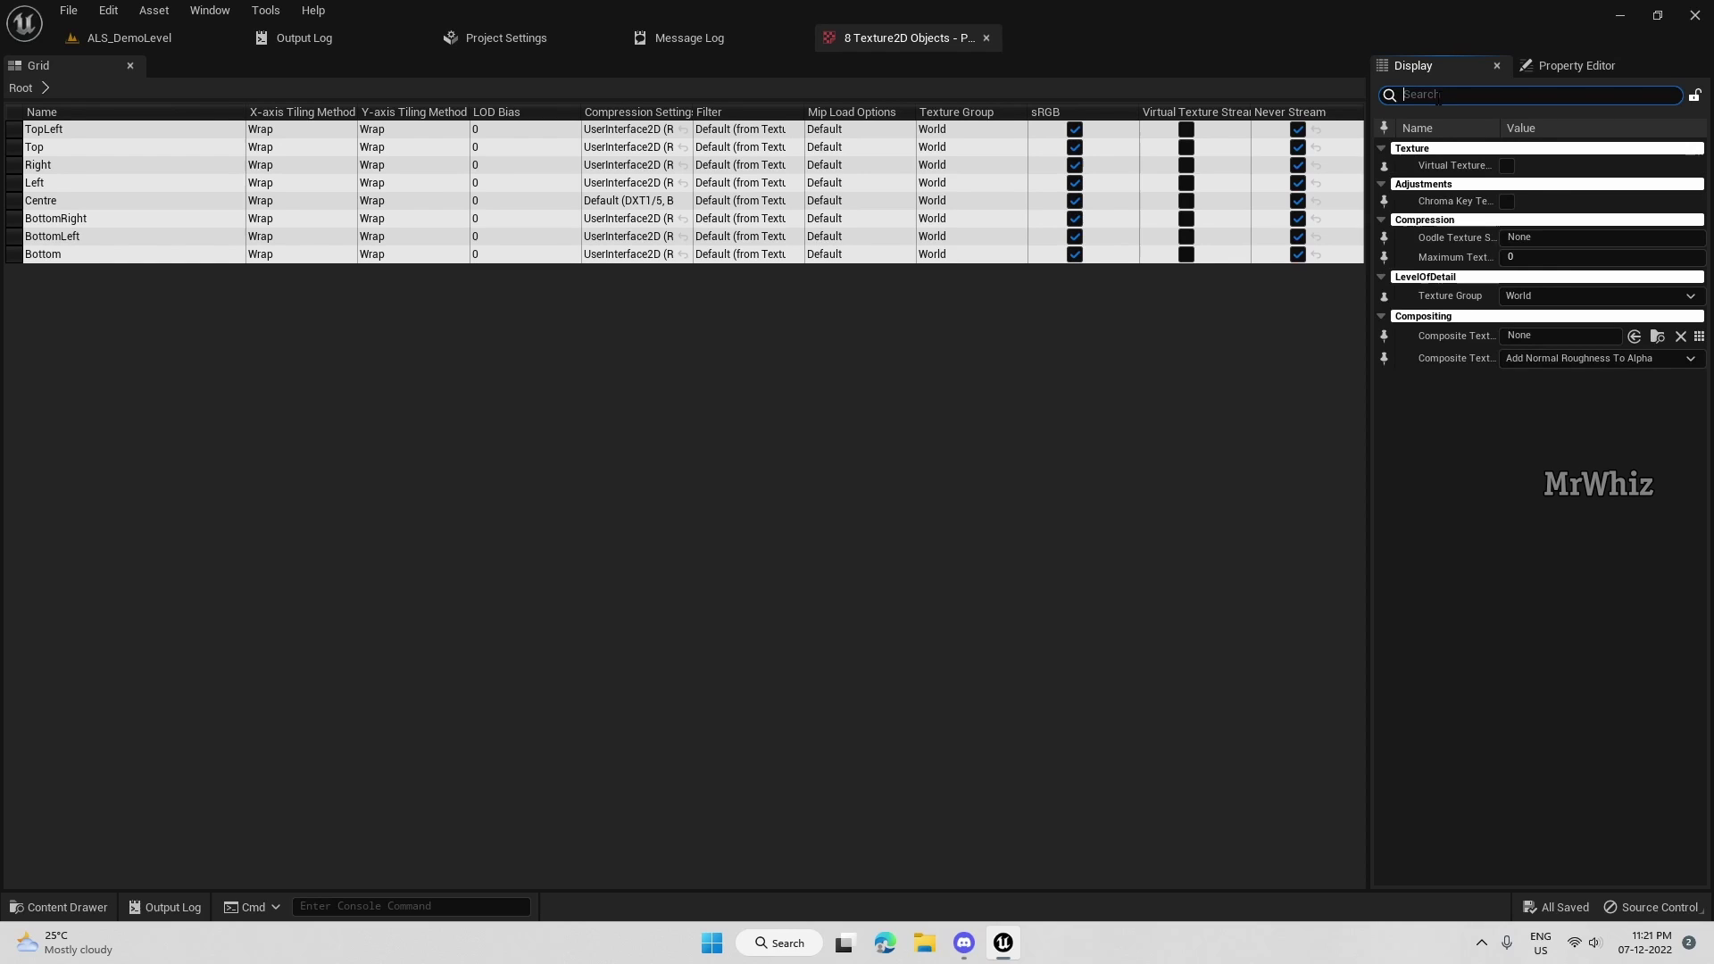
text(group)
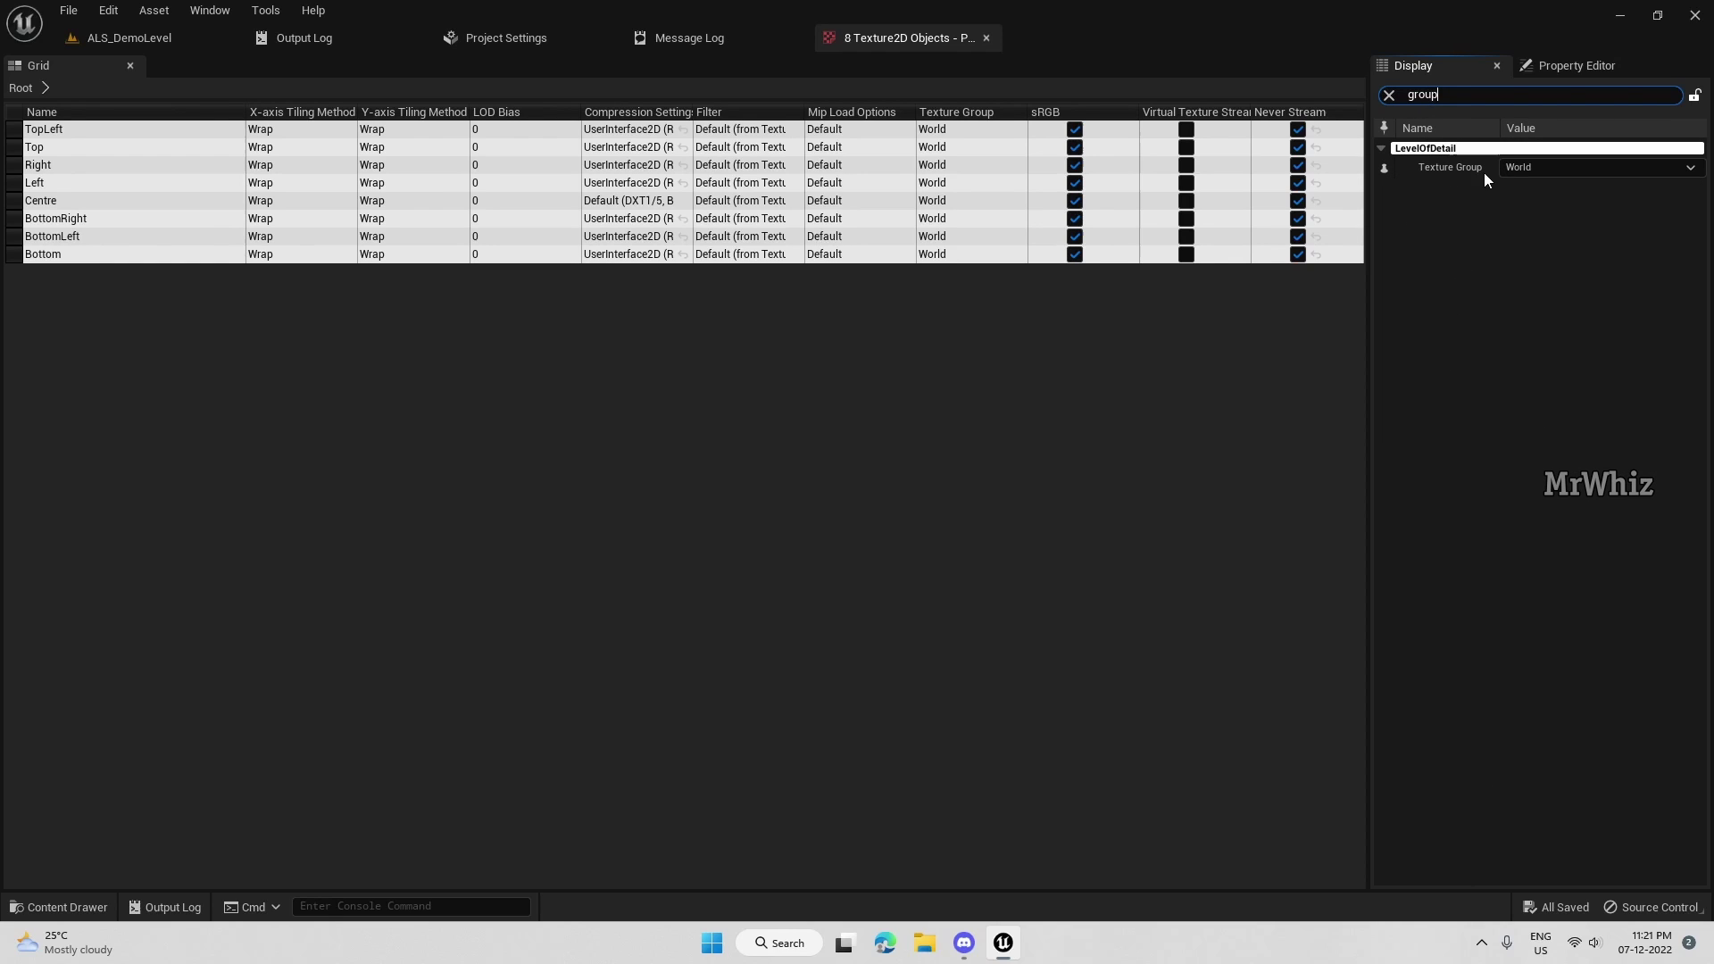
click(1518, 169)
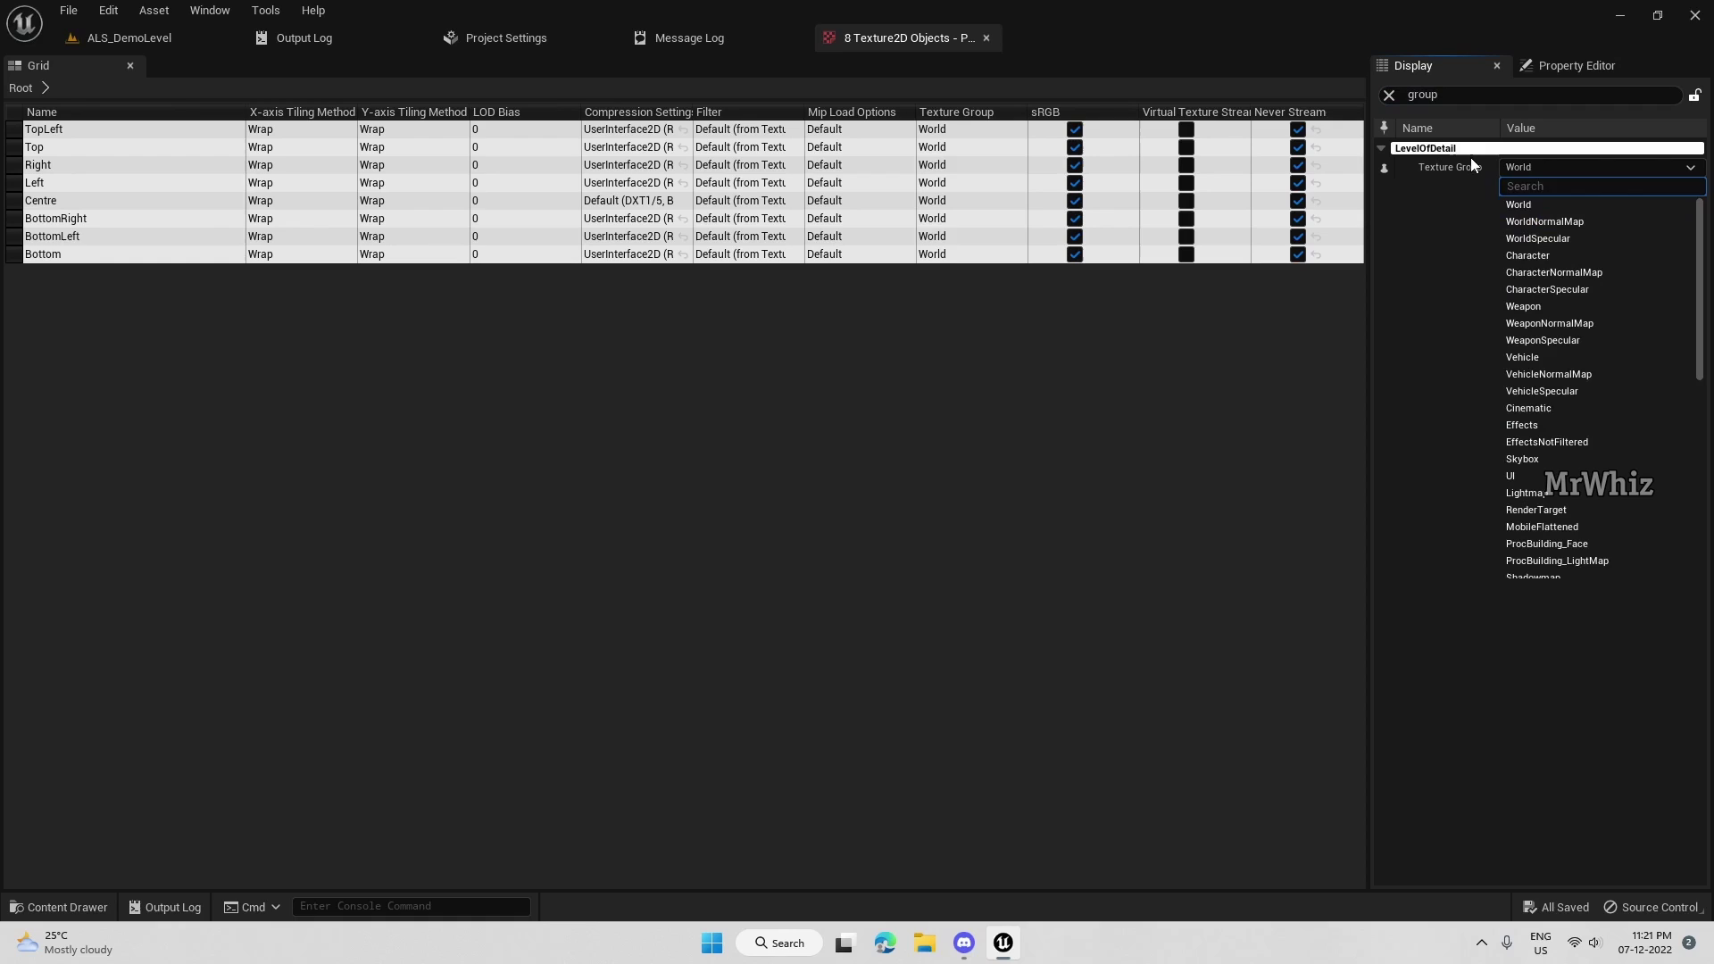
click(1518, 476)
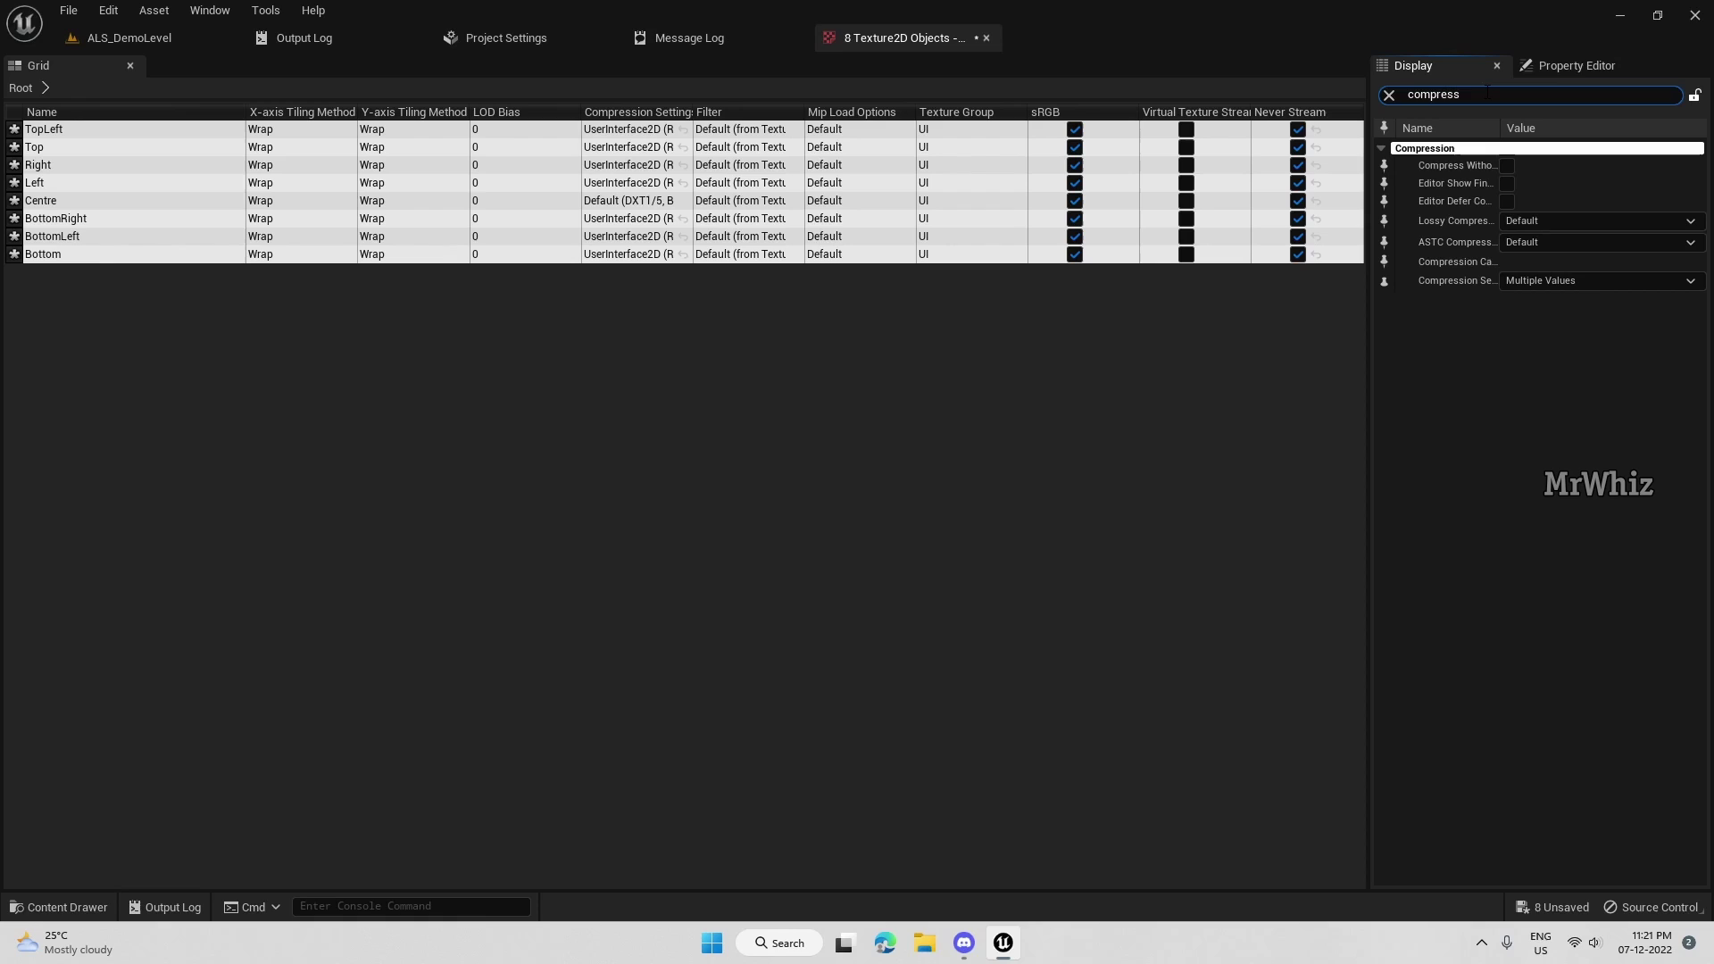
click(1547, 282)
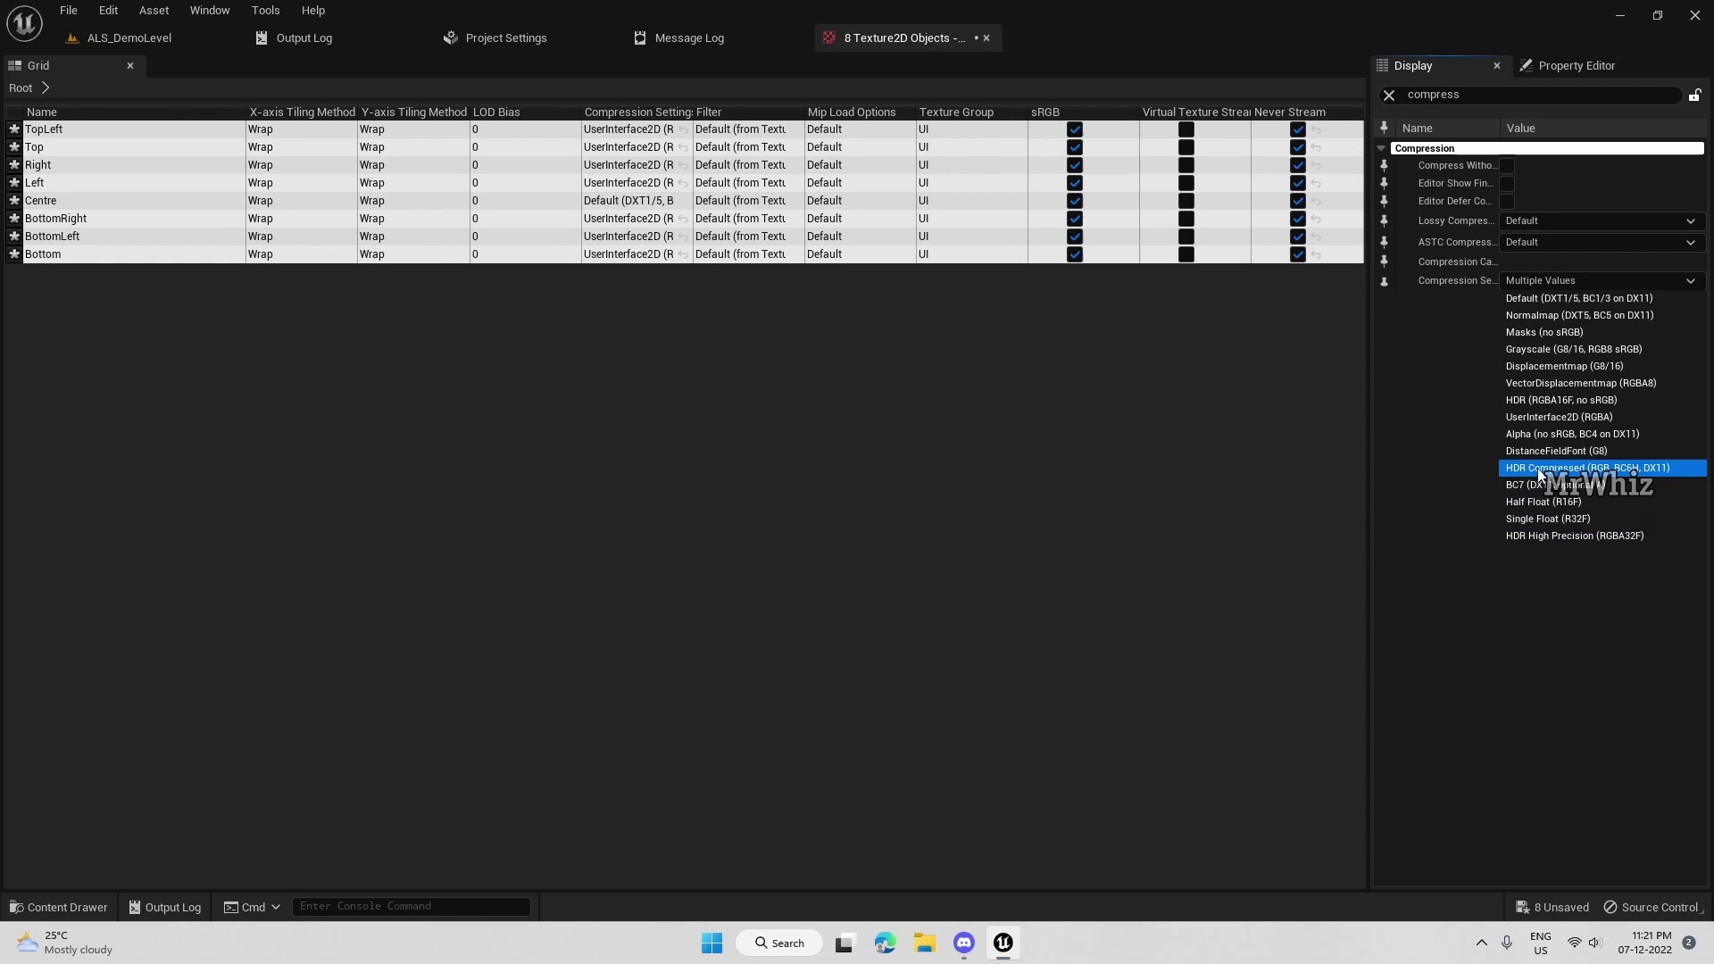
click(1536, 419)
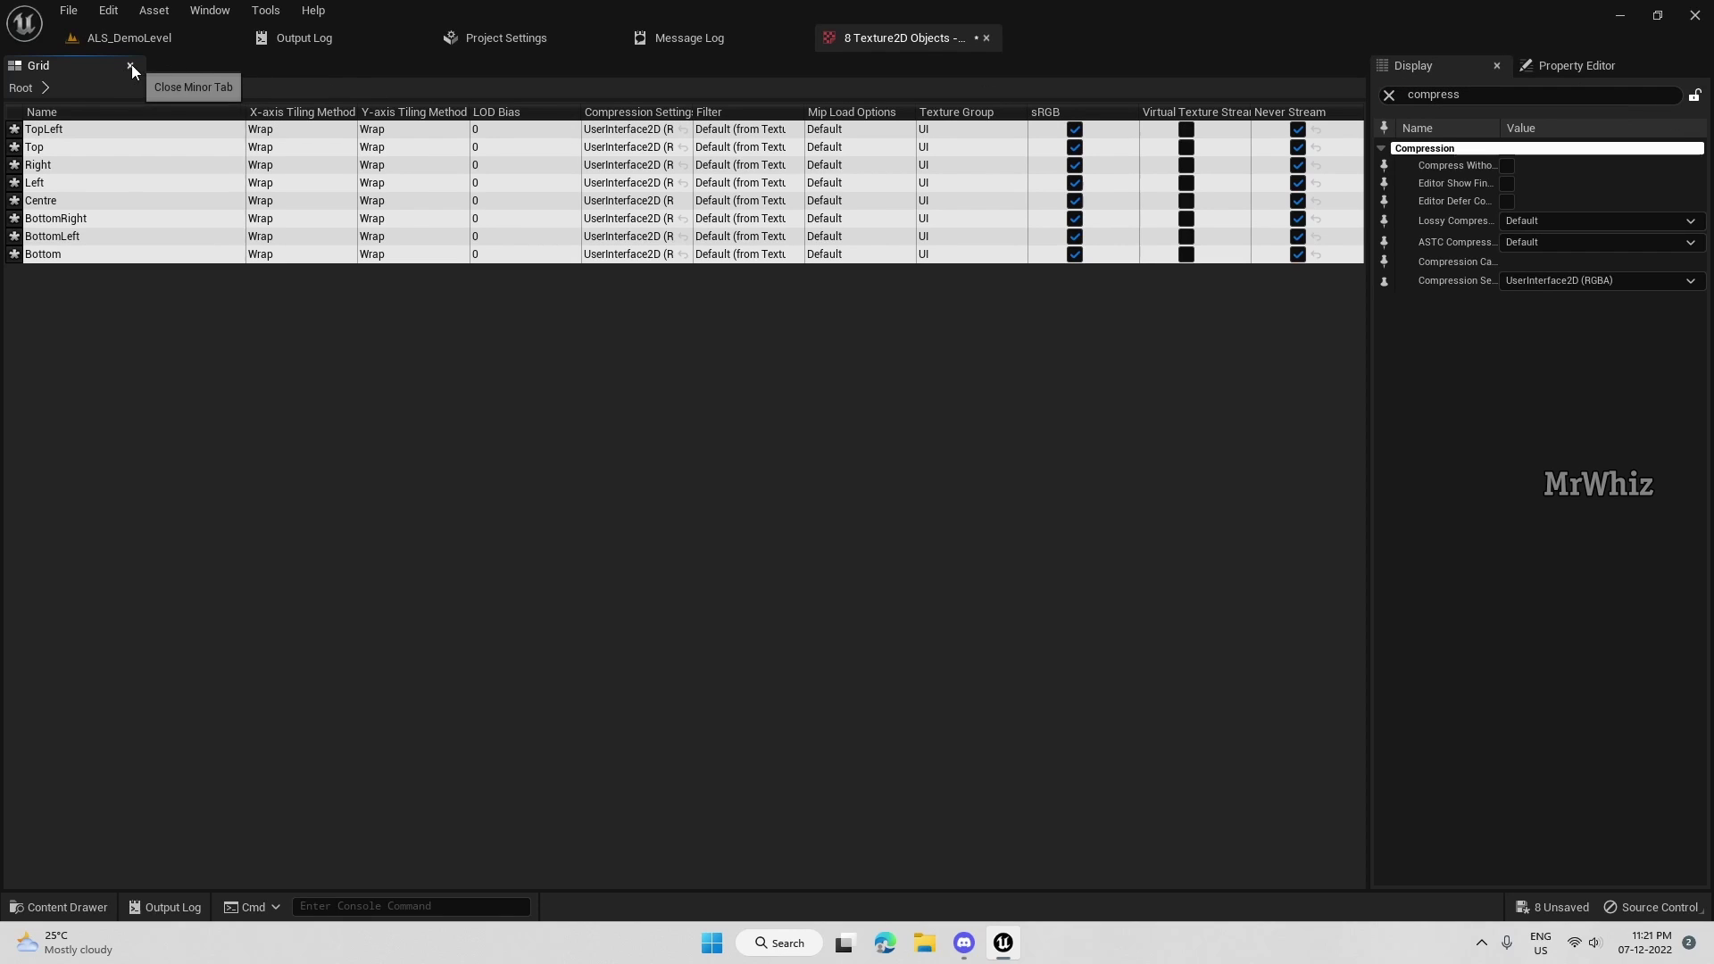
Close the Property Matrix and save all the modified textures.
click(987, 39)
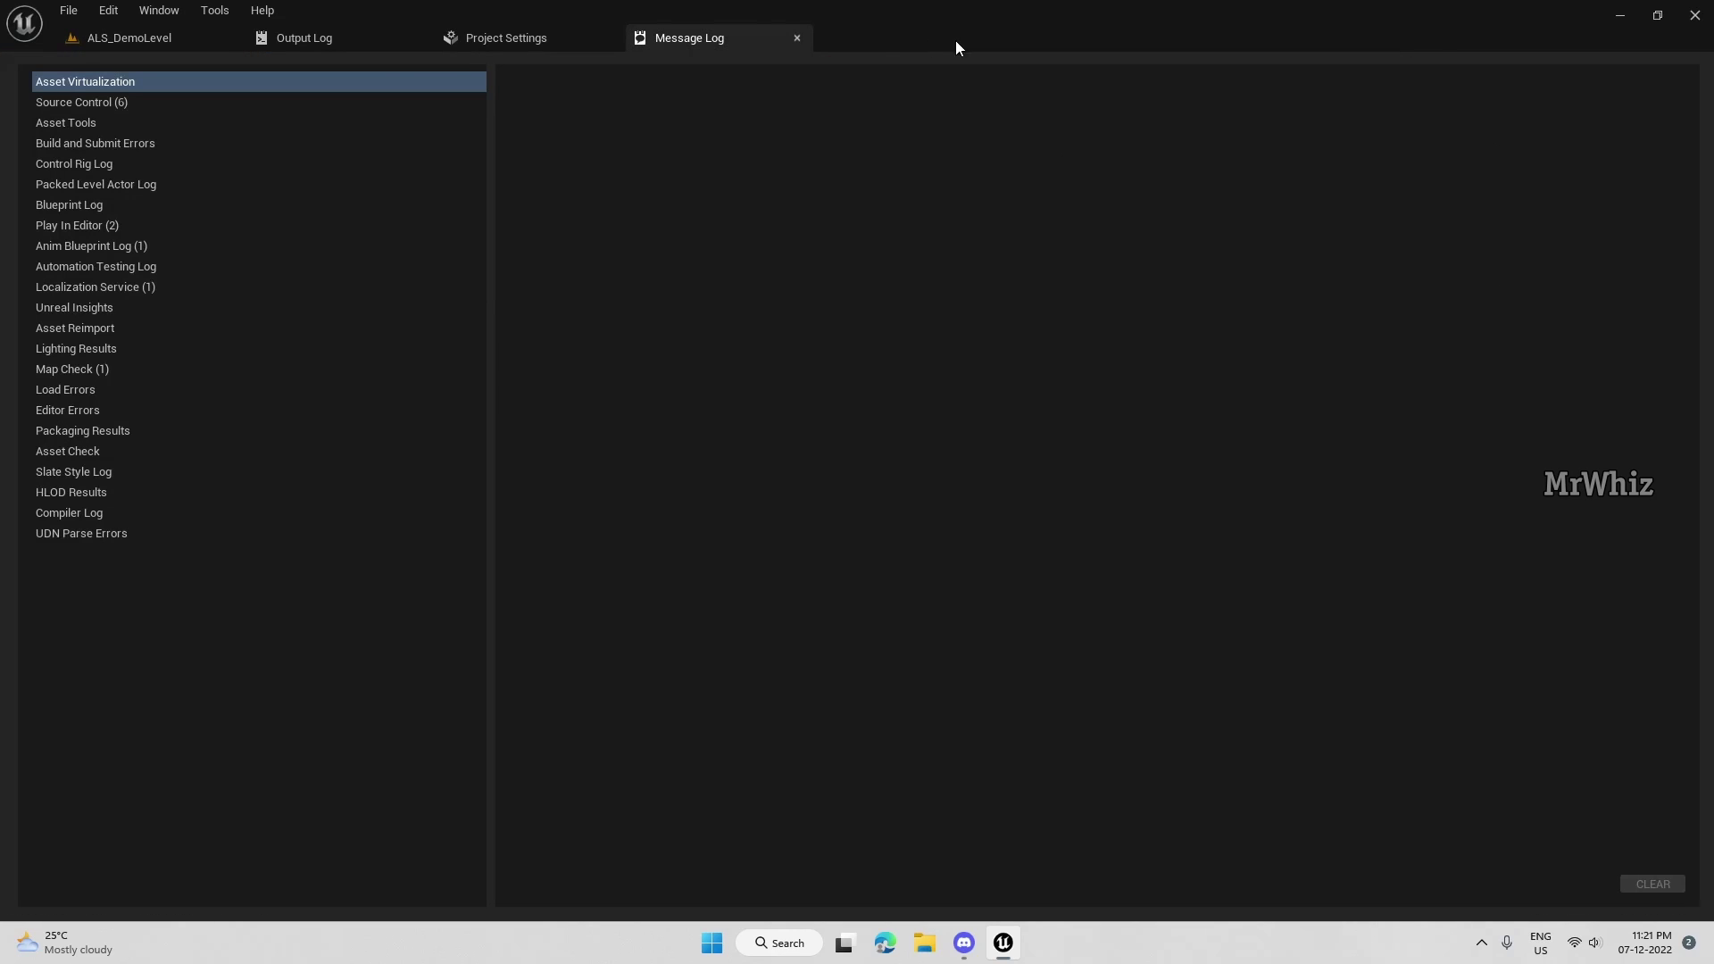
click(197, 40)
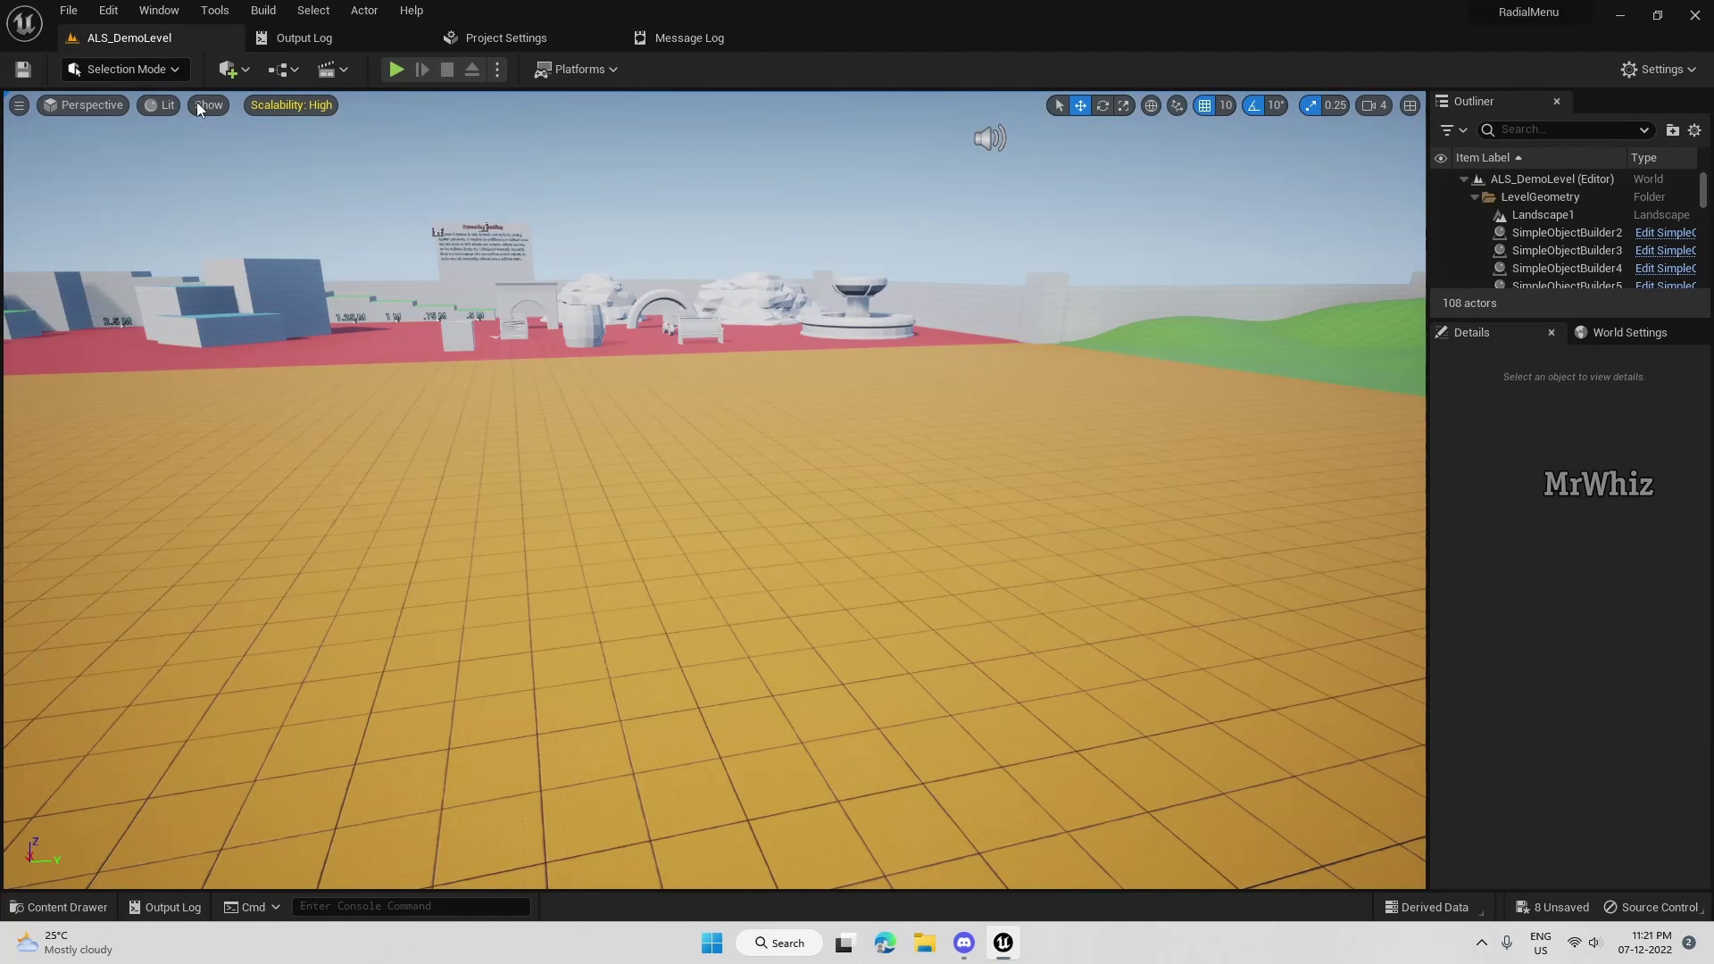
click(60, 913)
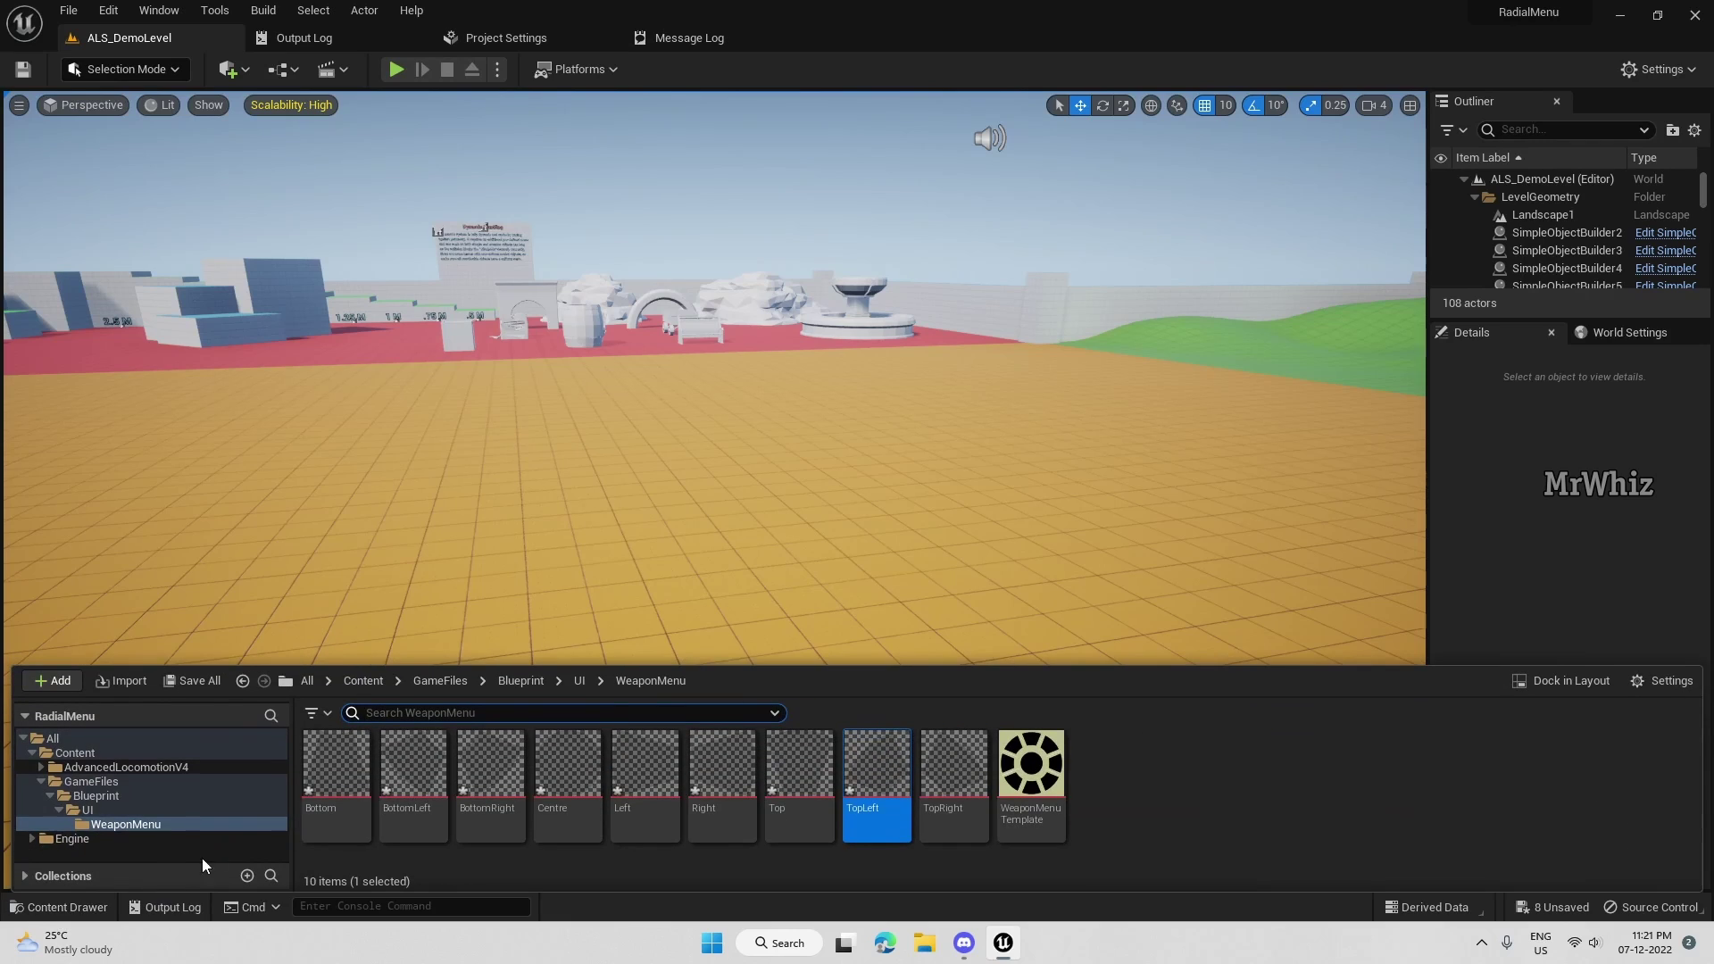
click(194, 681)
click(1001, 676)
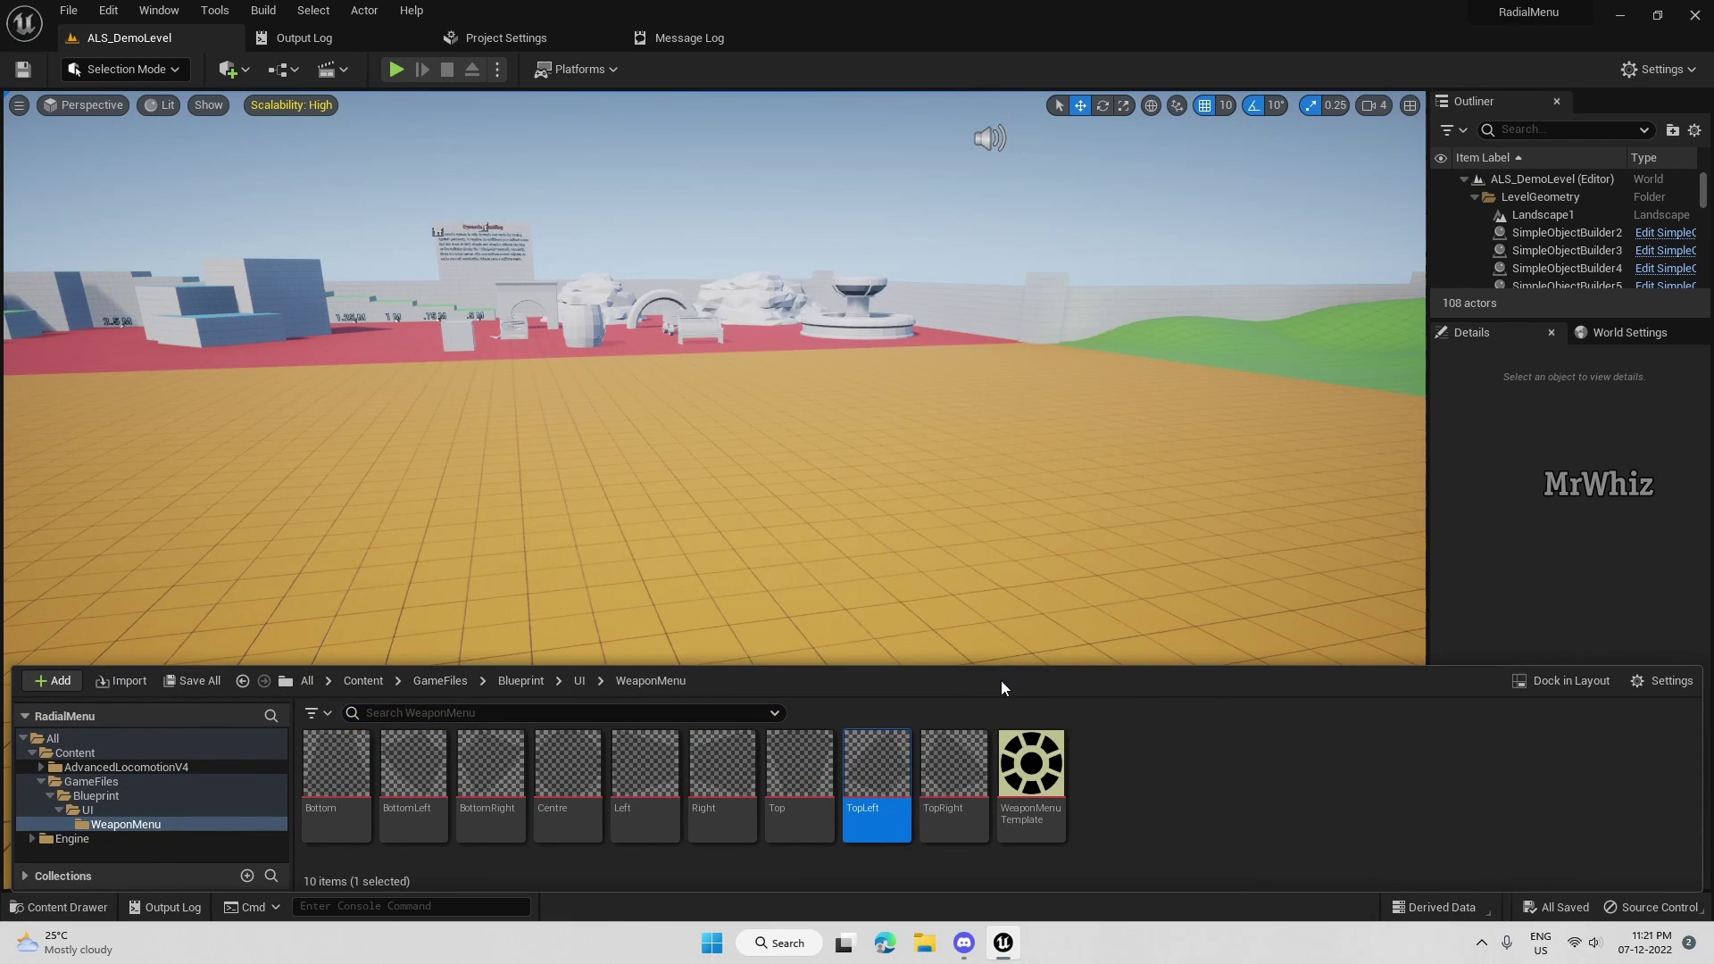
Create a User Widget-based Widget Blueprint named WeaponMenu in the folder and open it.
click(60, 907)
right_click(1223, 837)
mouse_move(1261, 818)
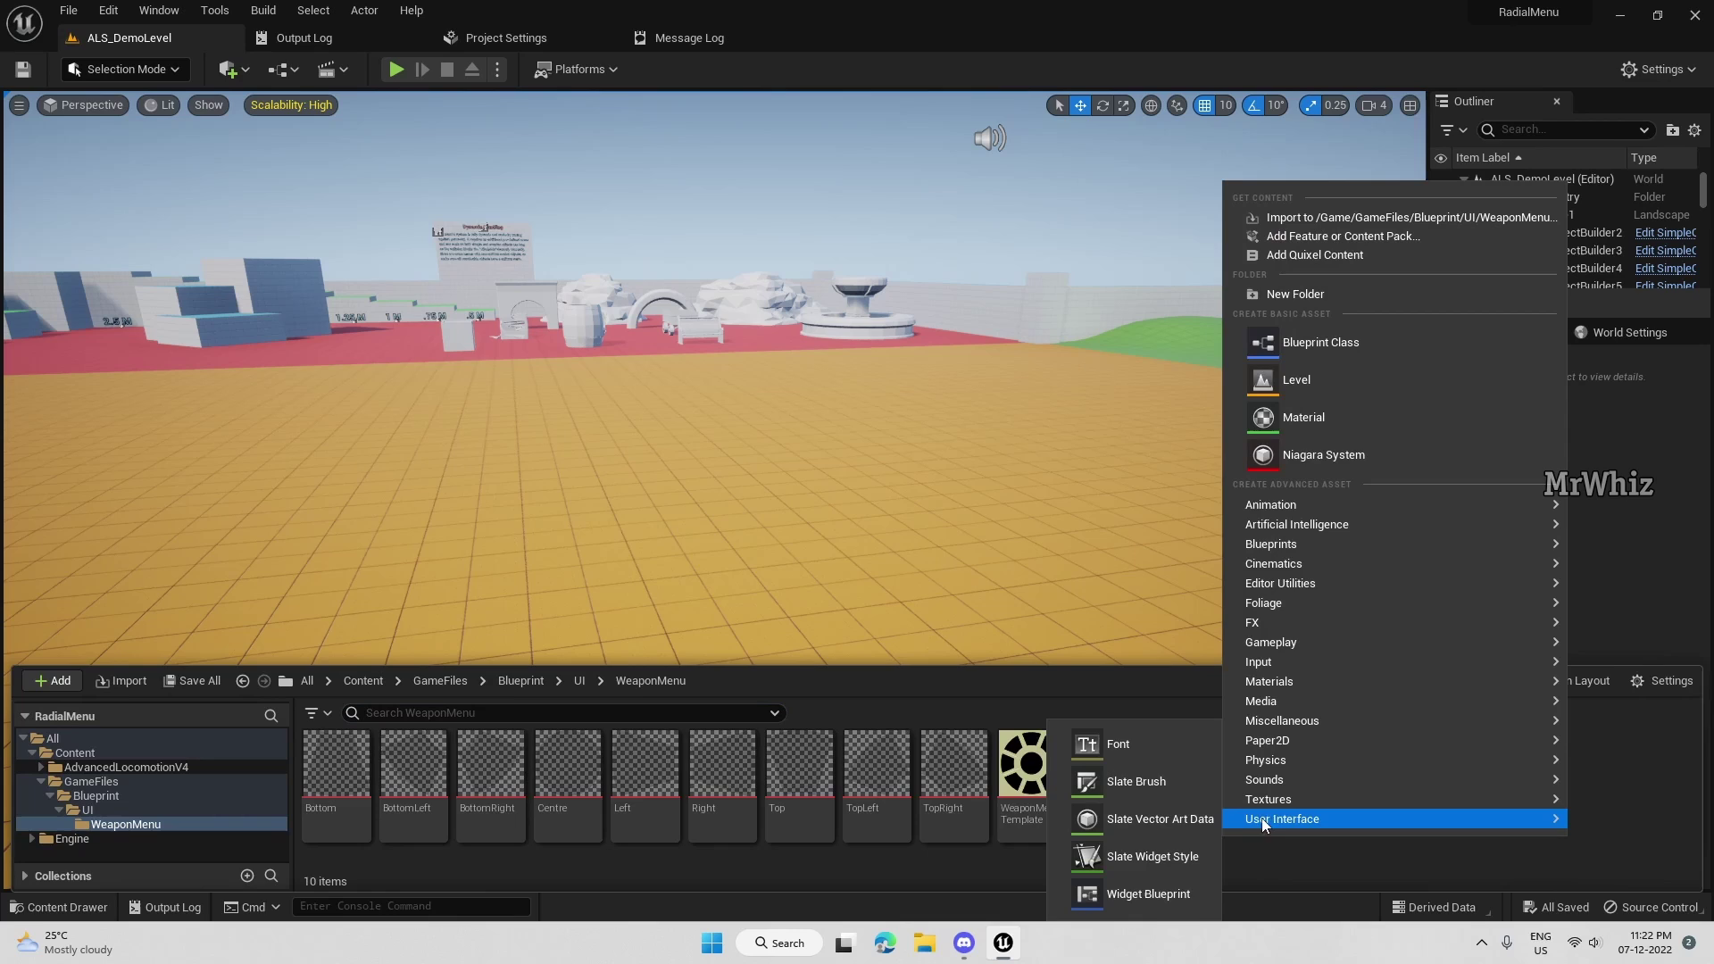
click(1146, 892)
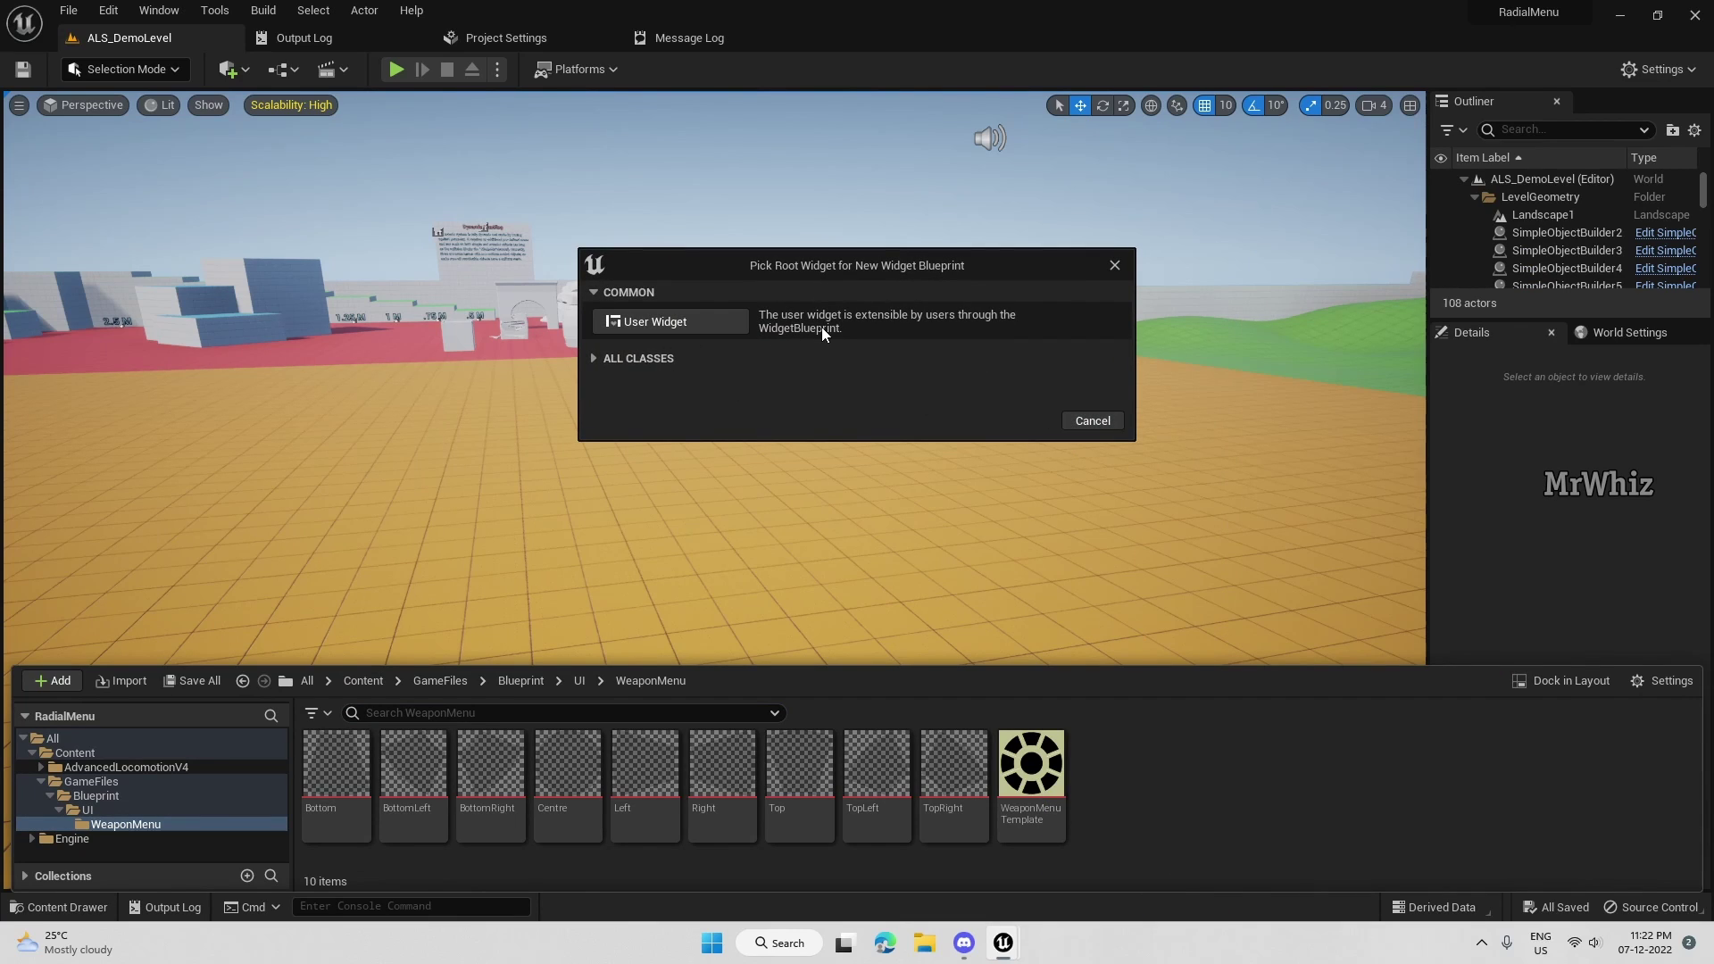
click(680, 319)
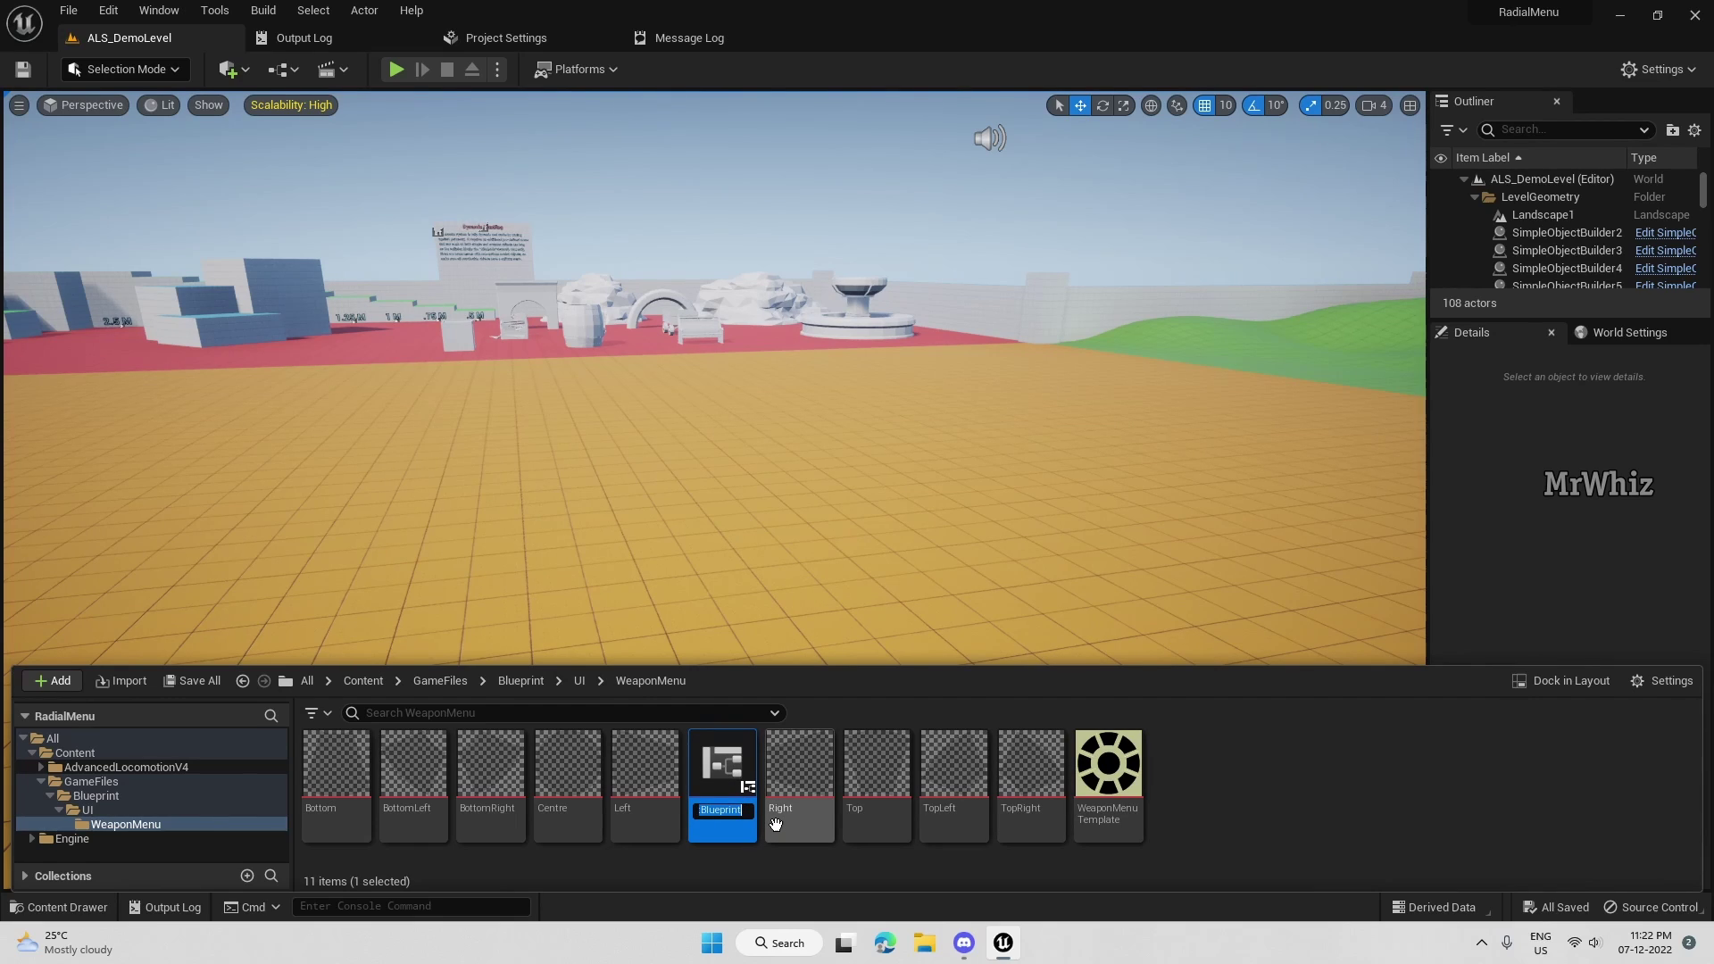
text(WeaponMenu)
key(Return)
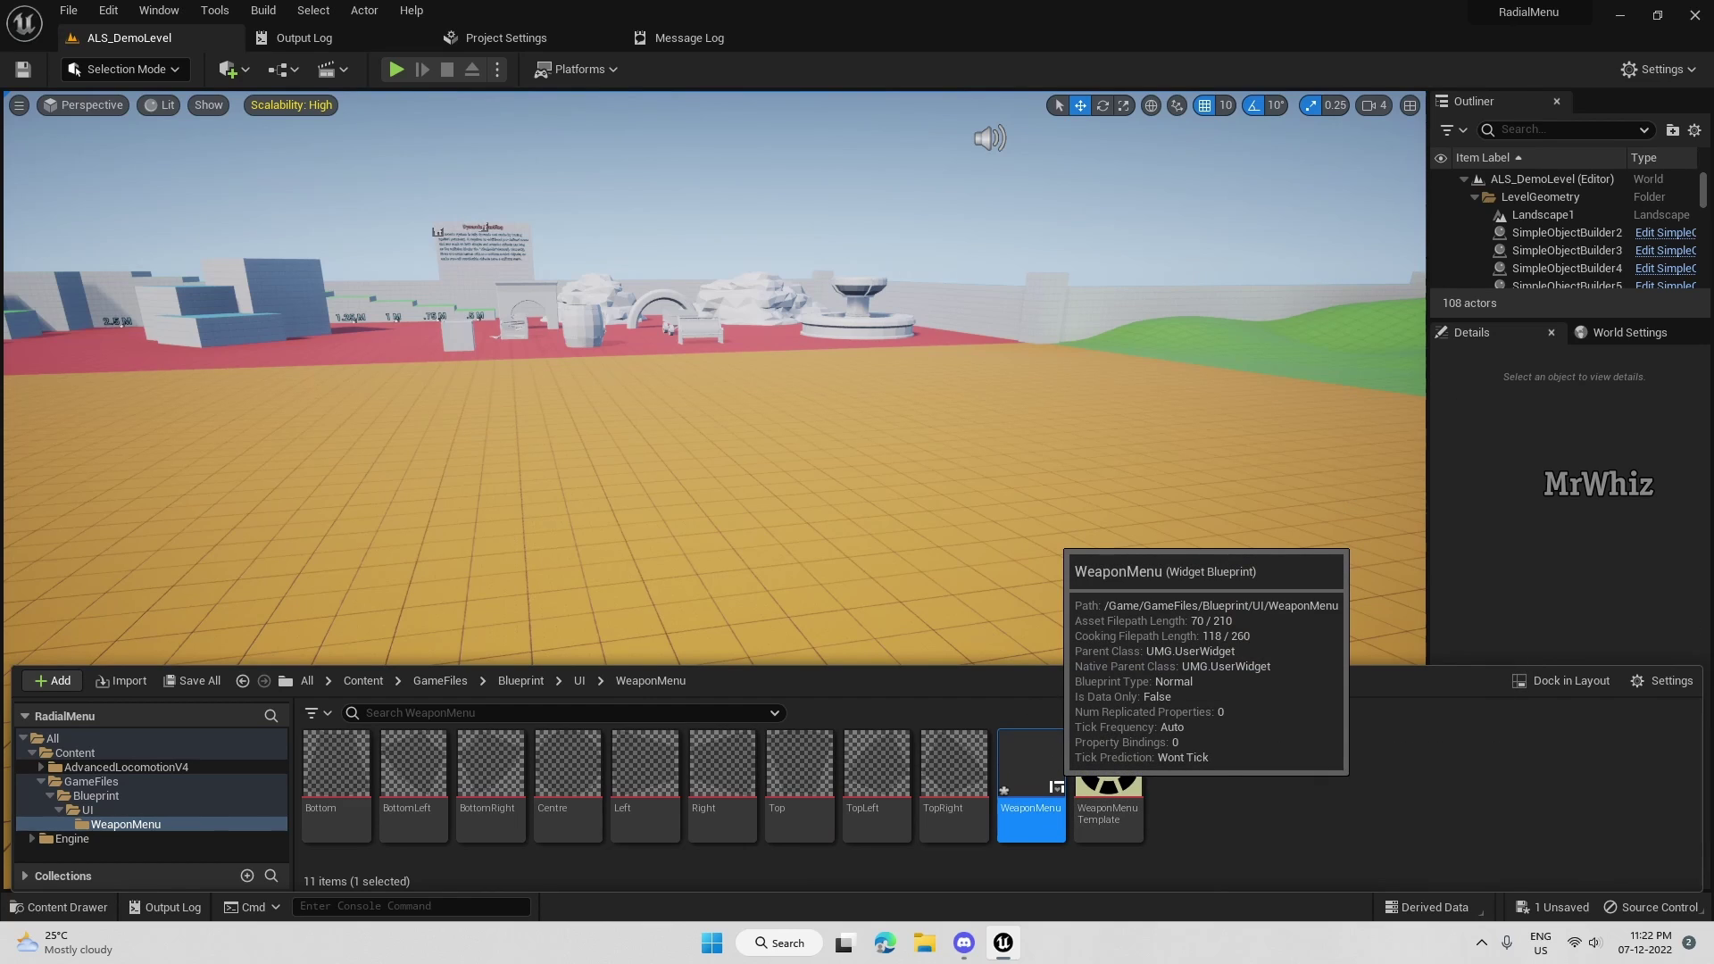
key(ctrl+space)
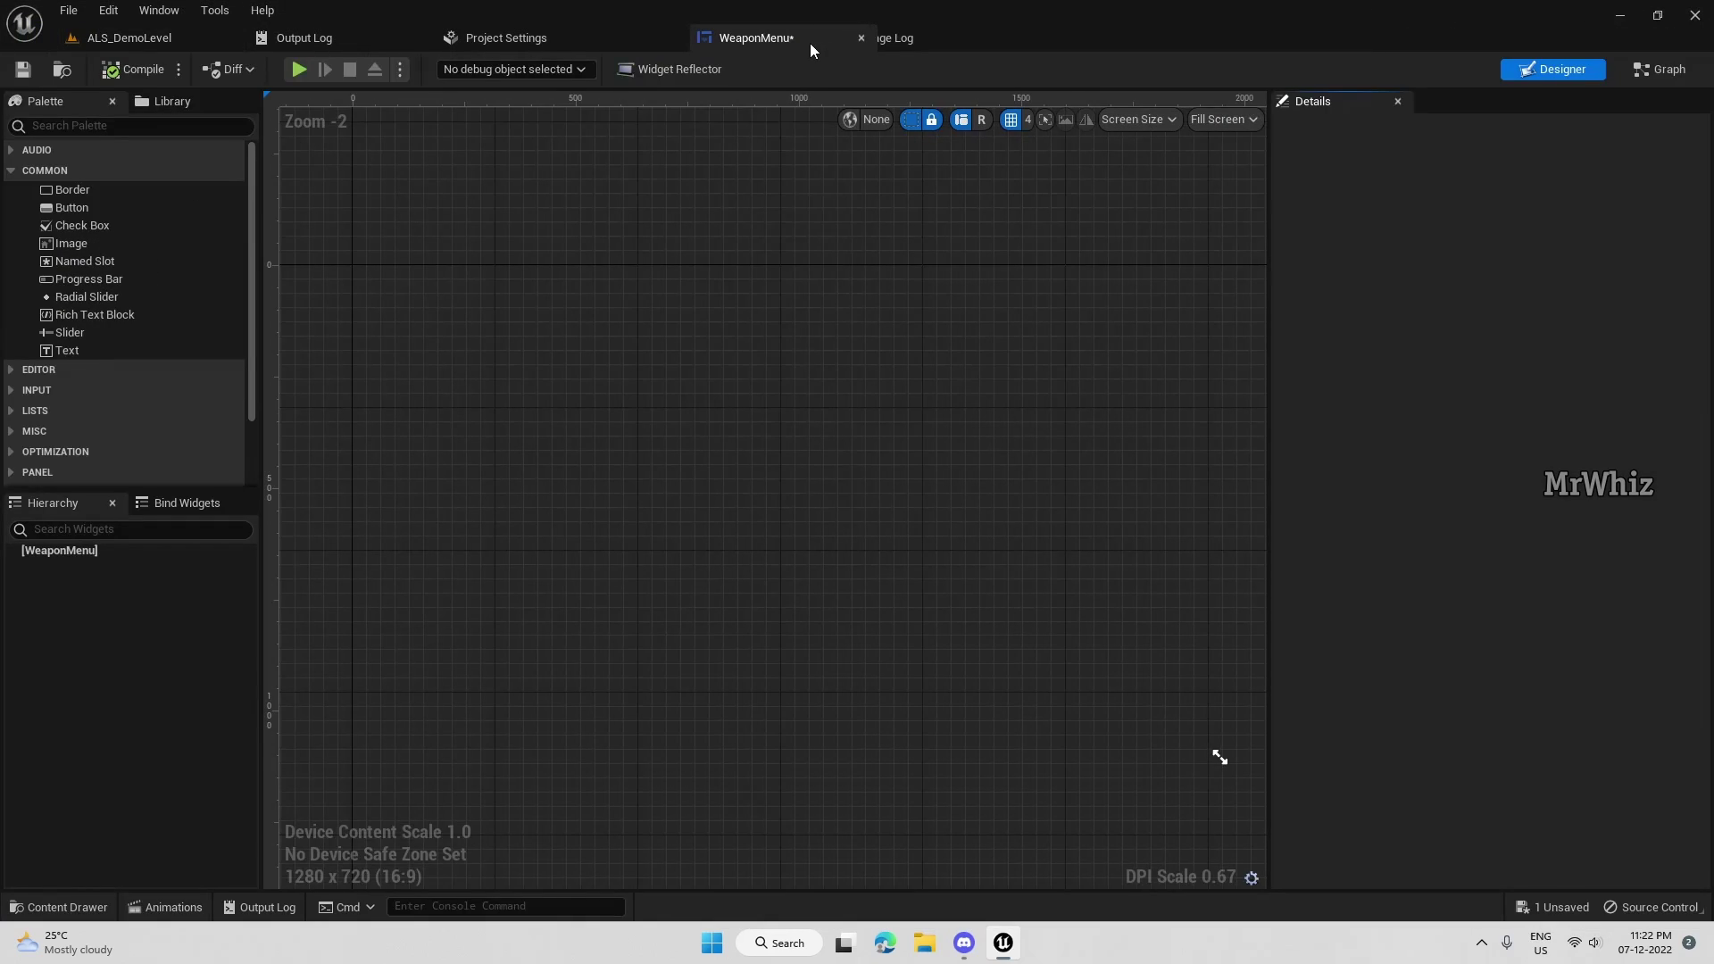
Drag a Canvas Panel from the Palette under WeaponMenu in the Hierarchy and select it.
drag(810, 43, 925, 39)
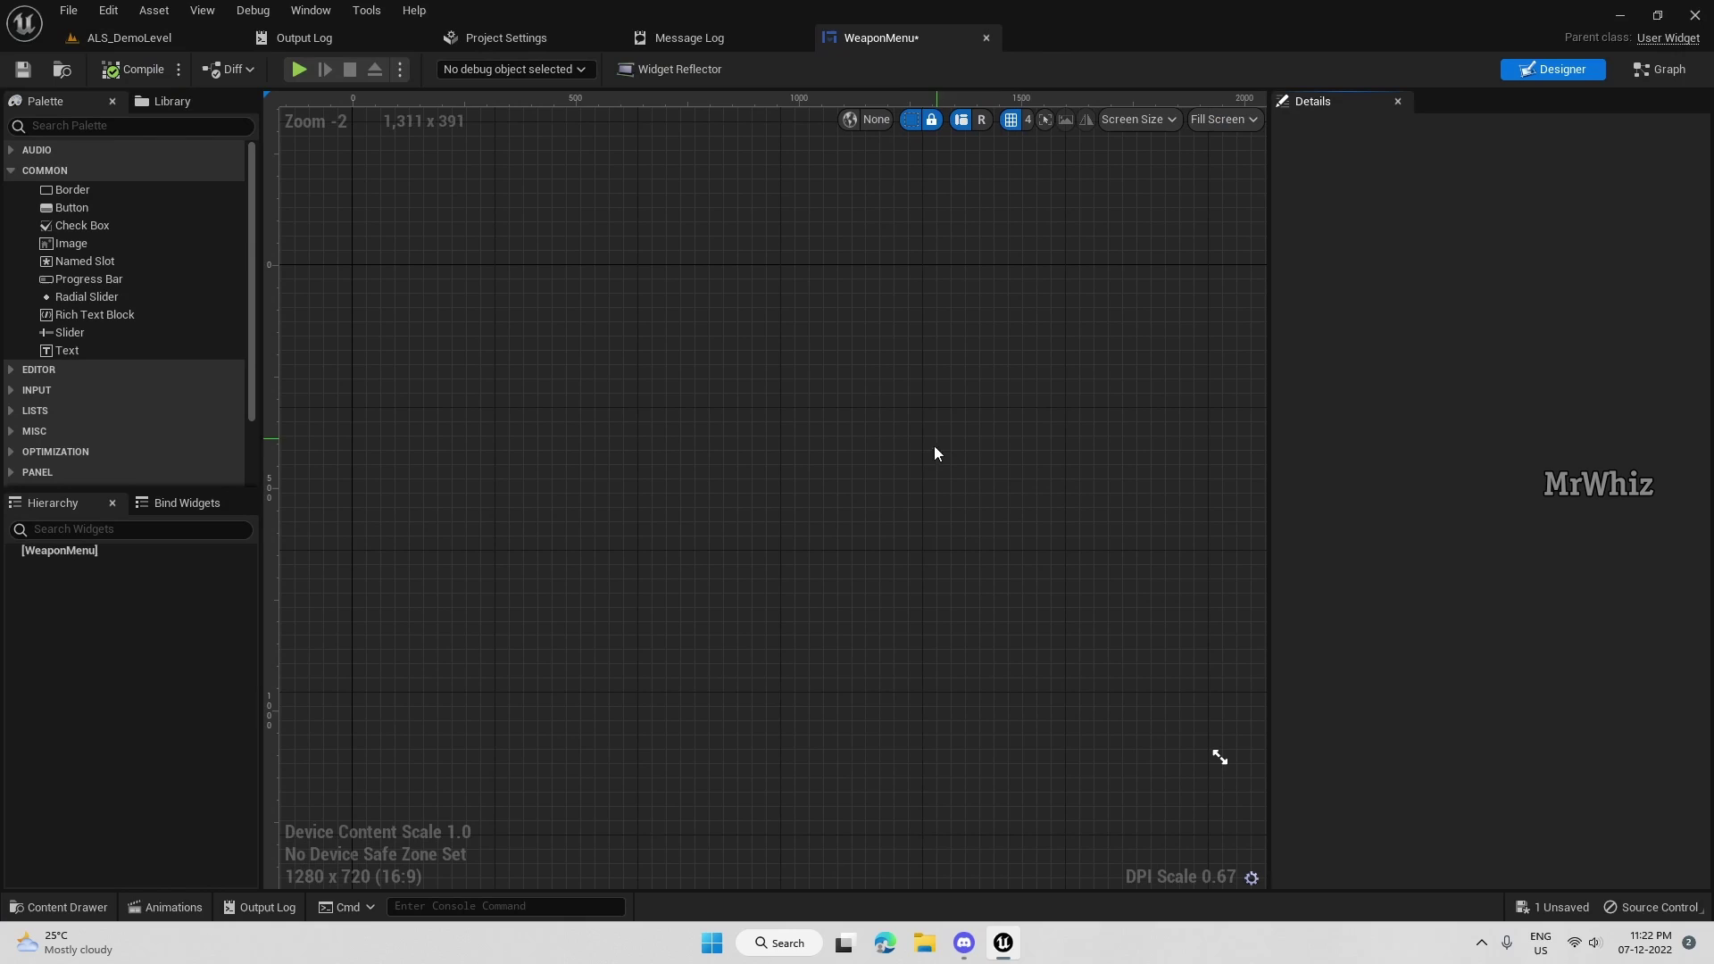
scroll(924, 460, down, 6)
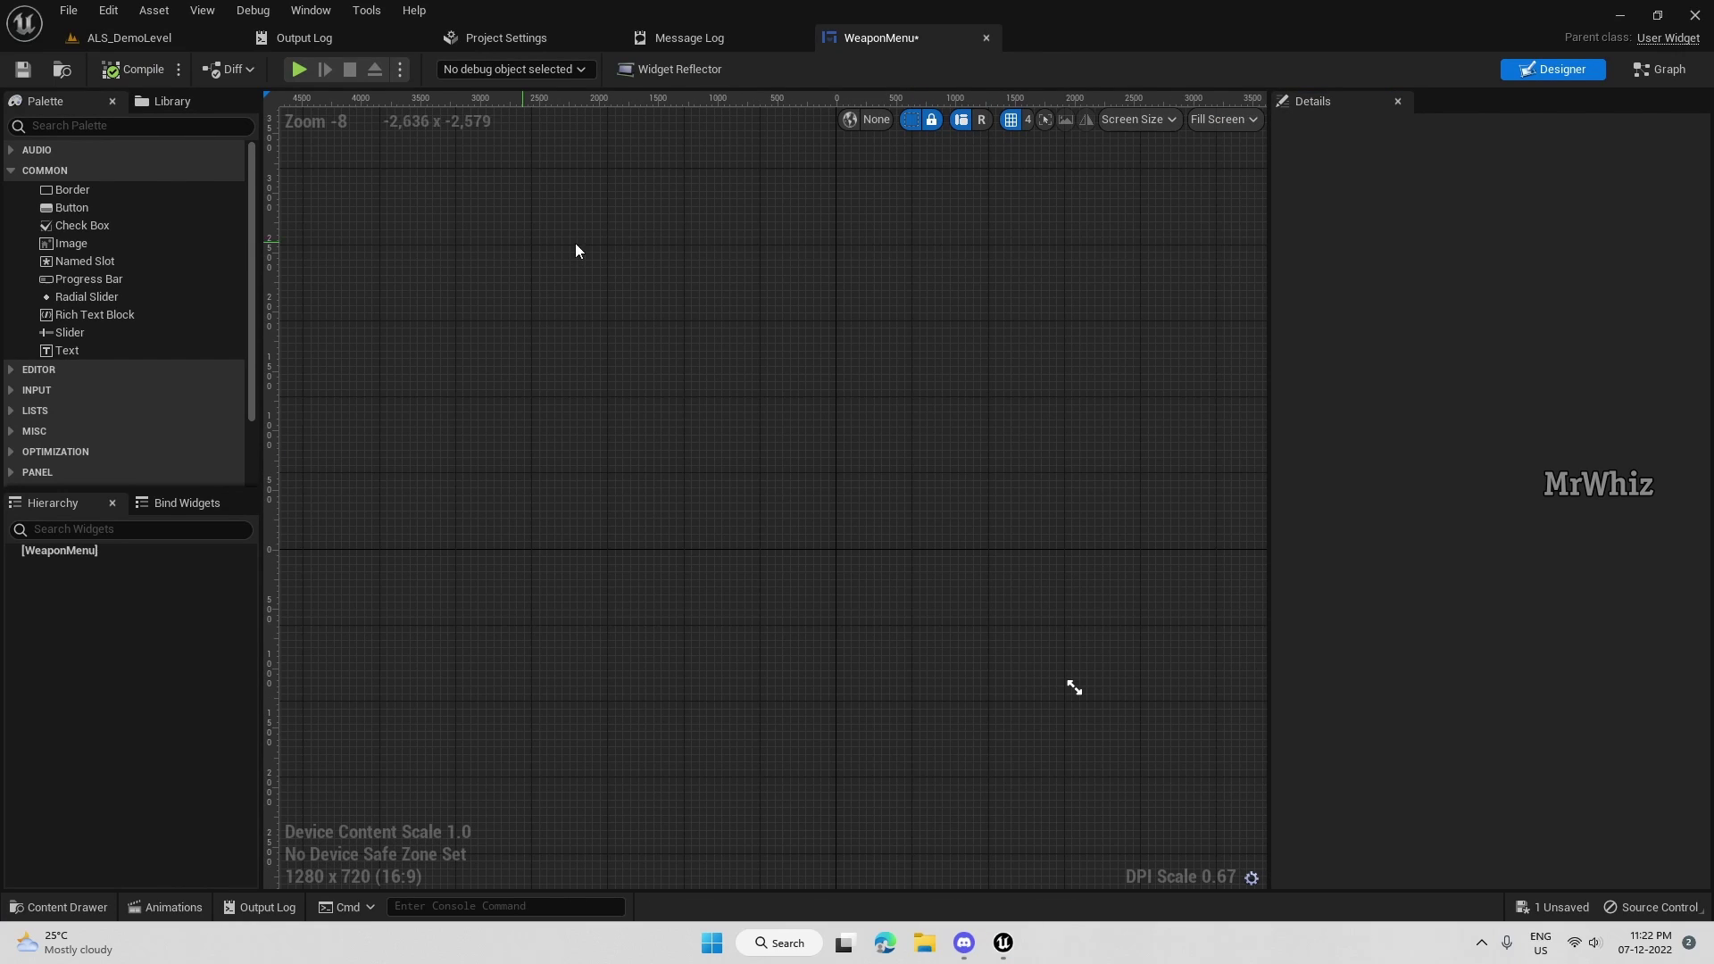
click(134, 125)
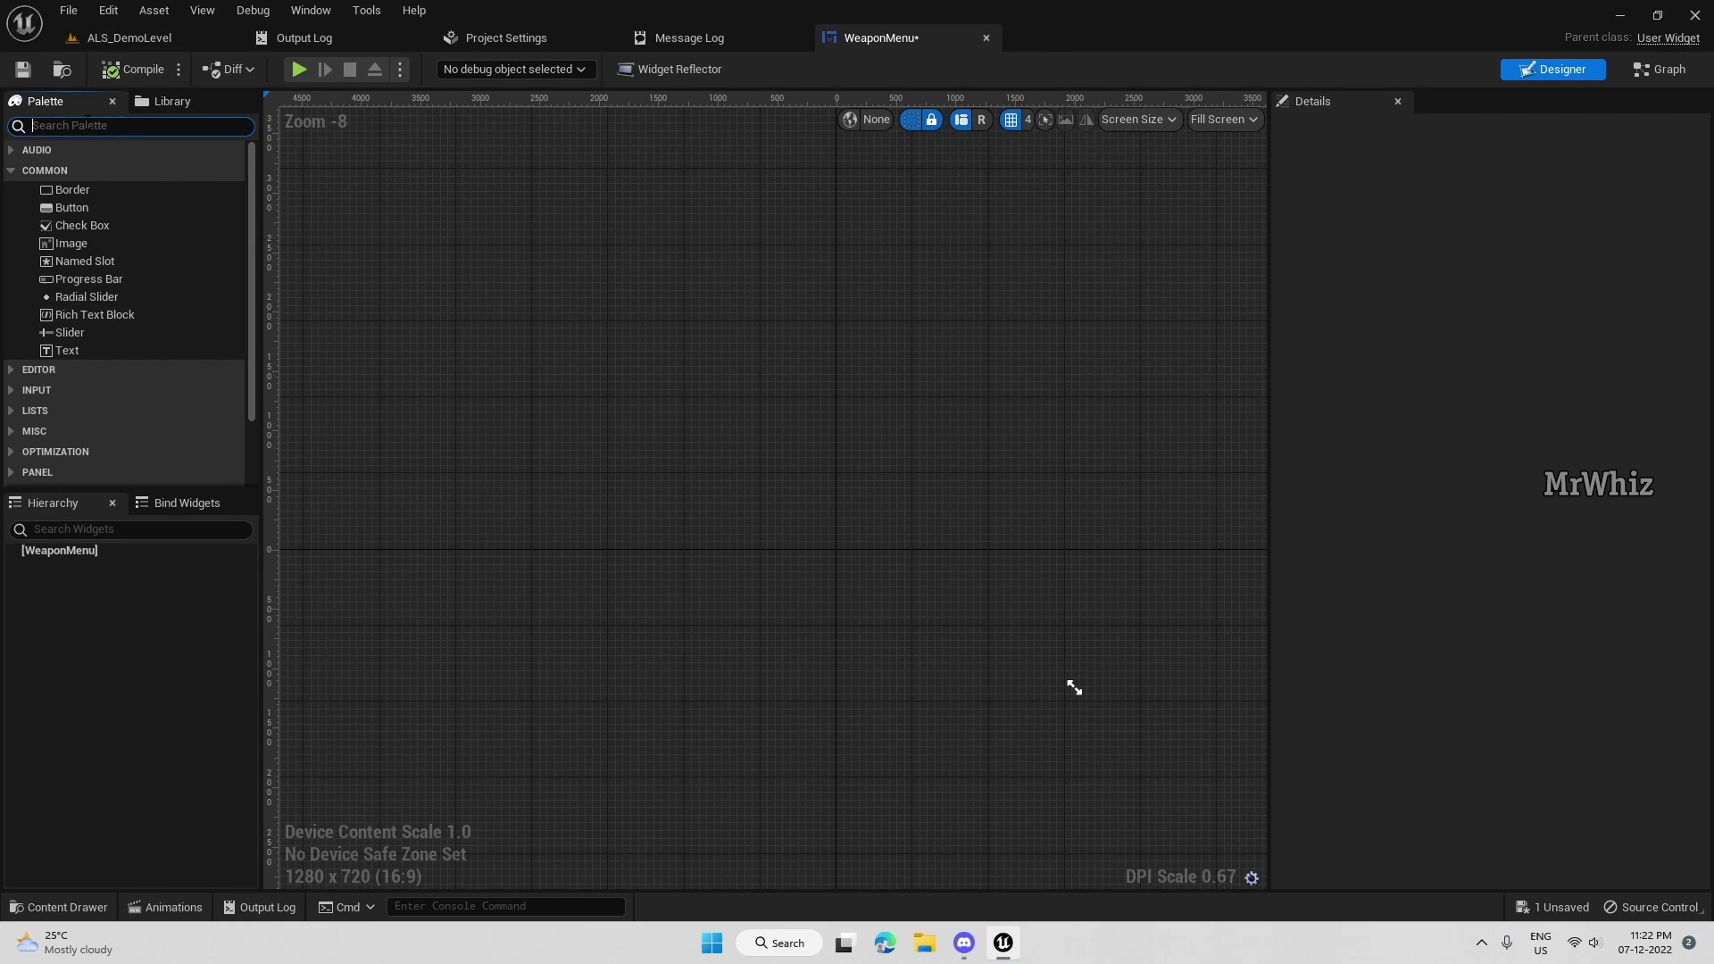
text(canb)
key(BackSpace)
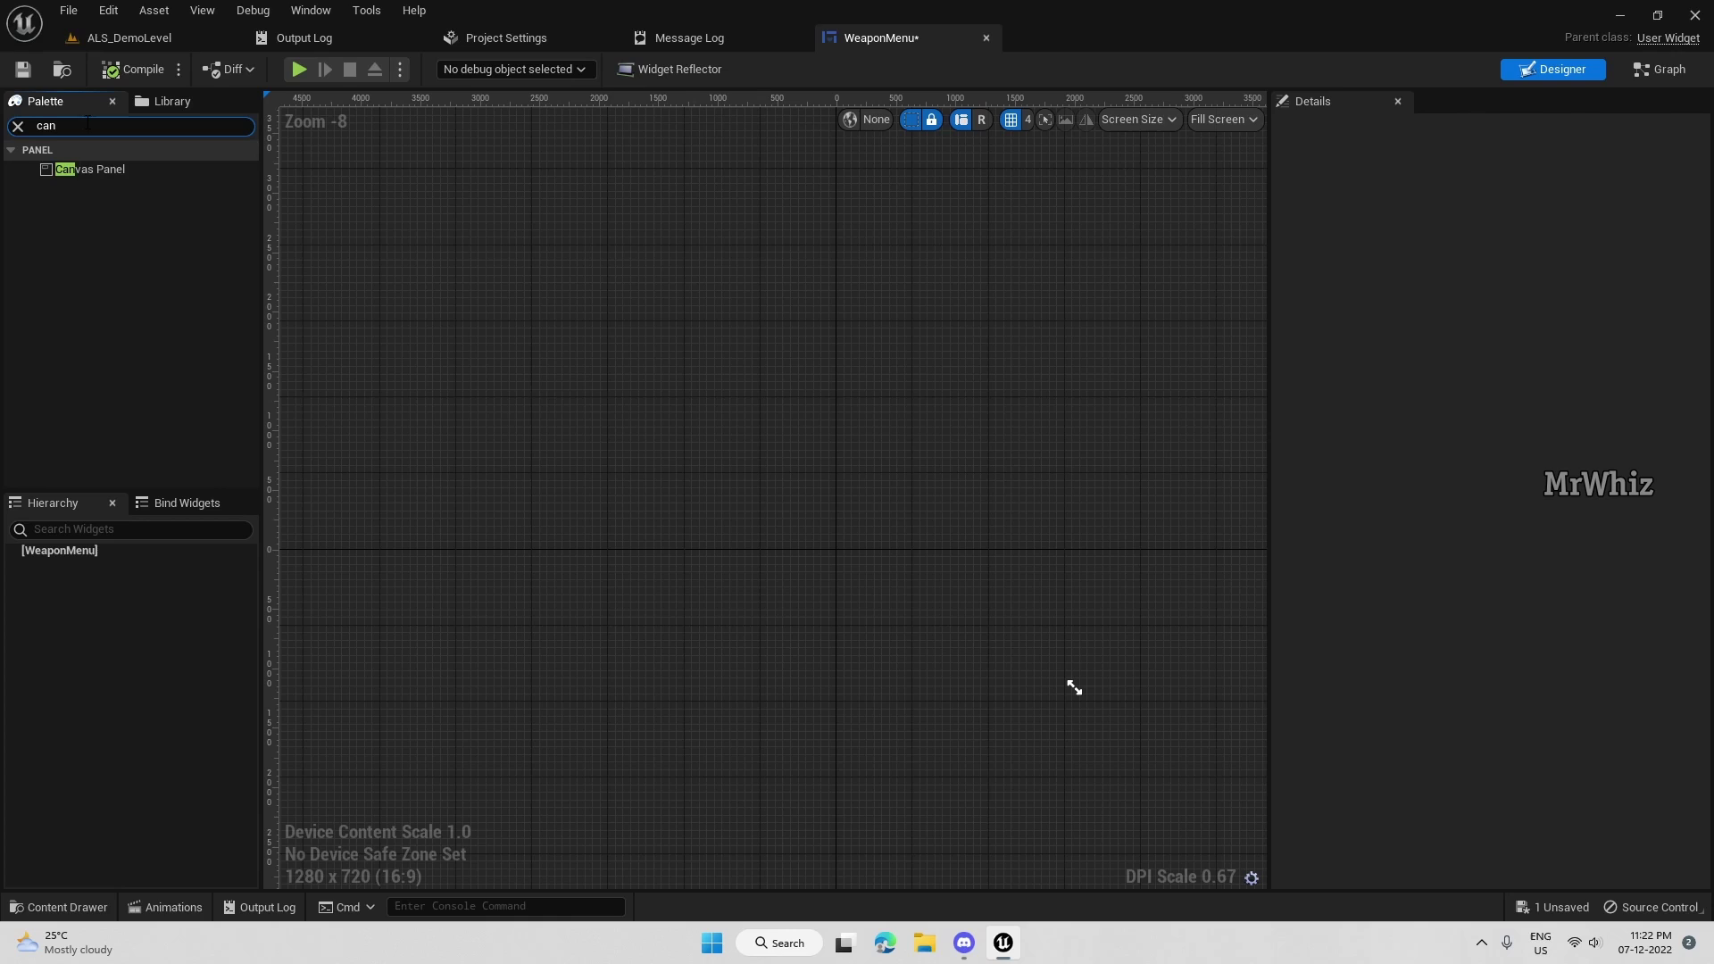
click(96, 171)
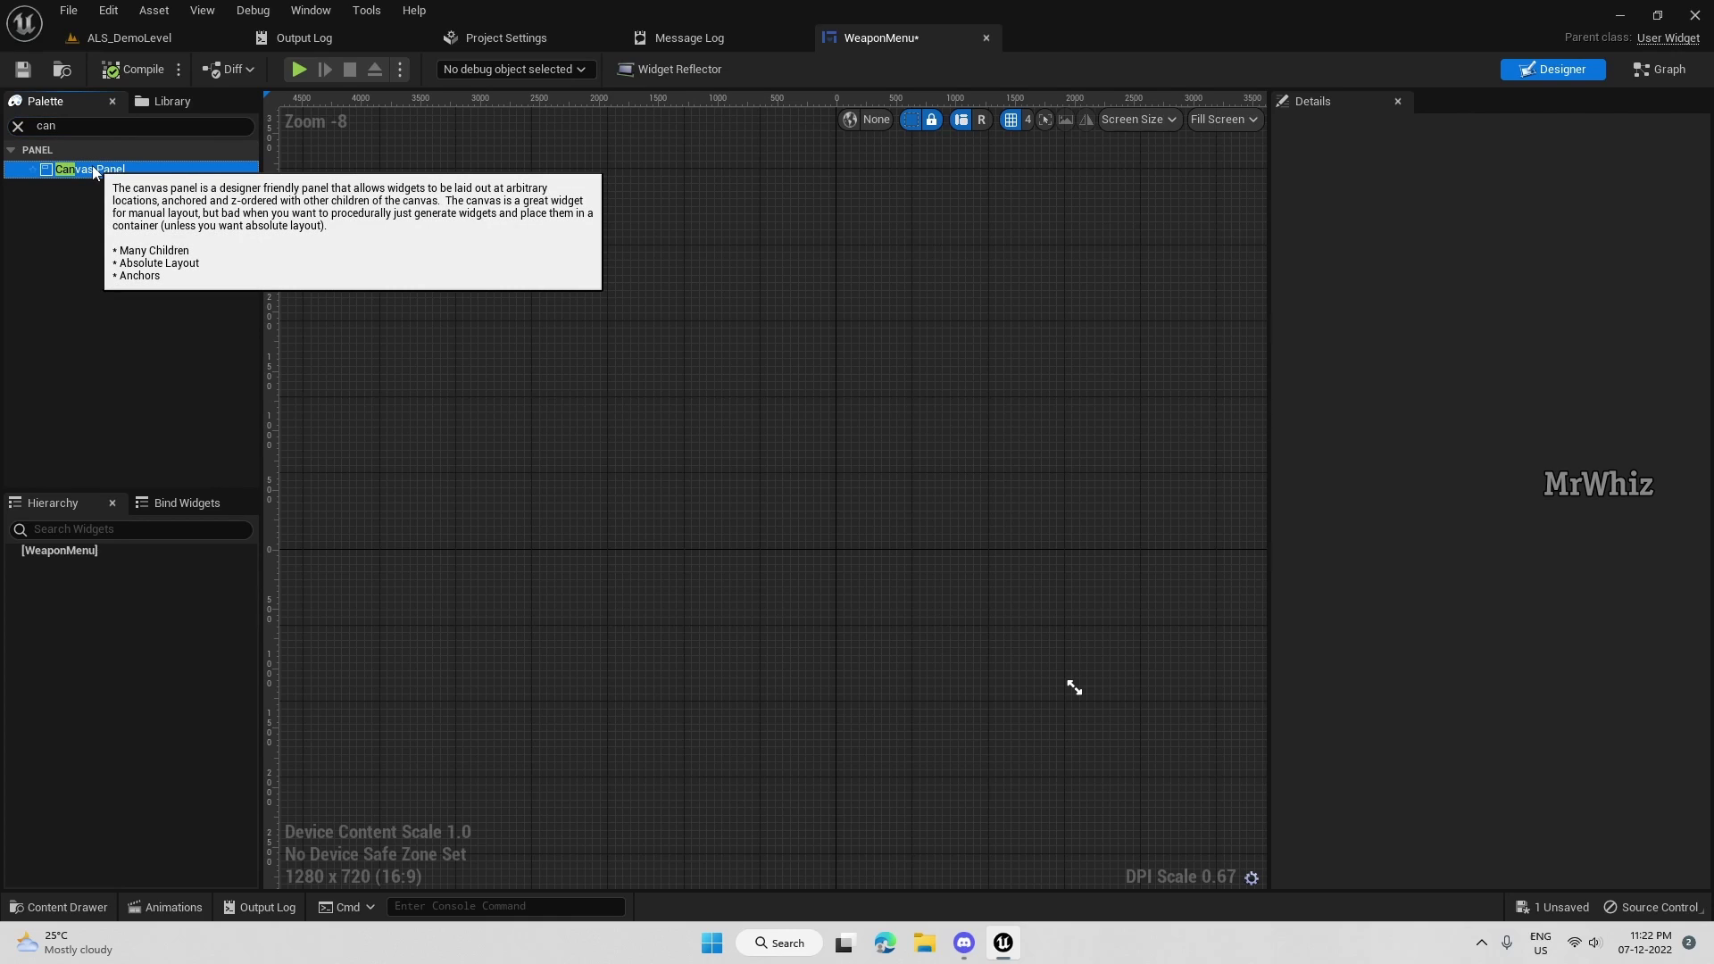
drag(95, 170, 123, 563)
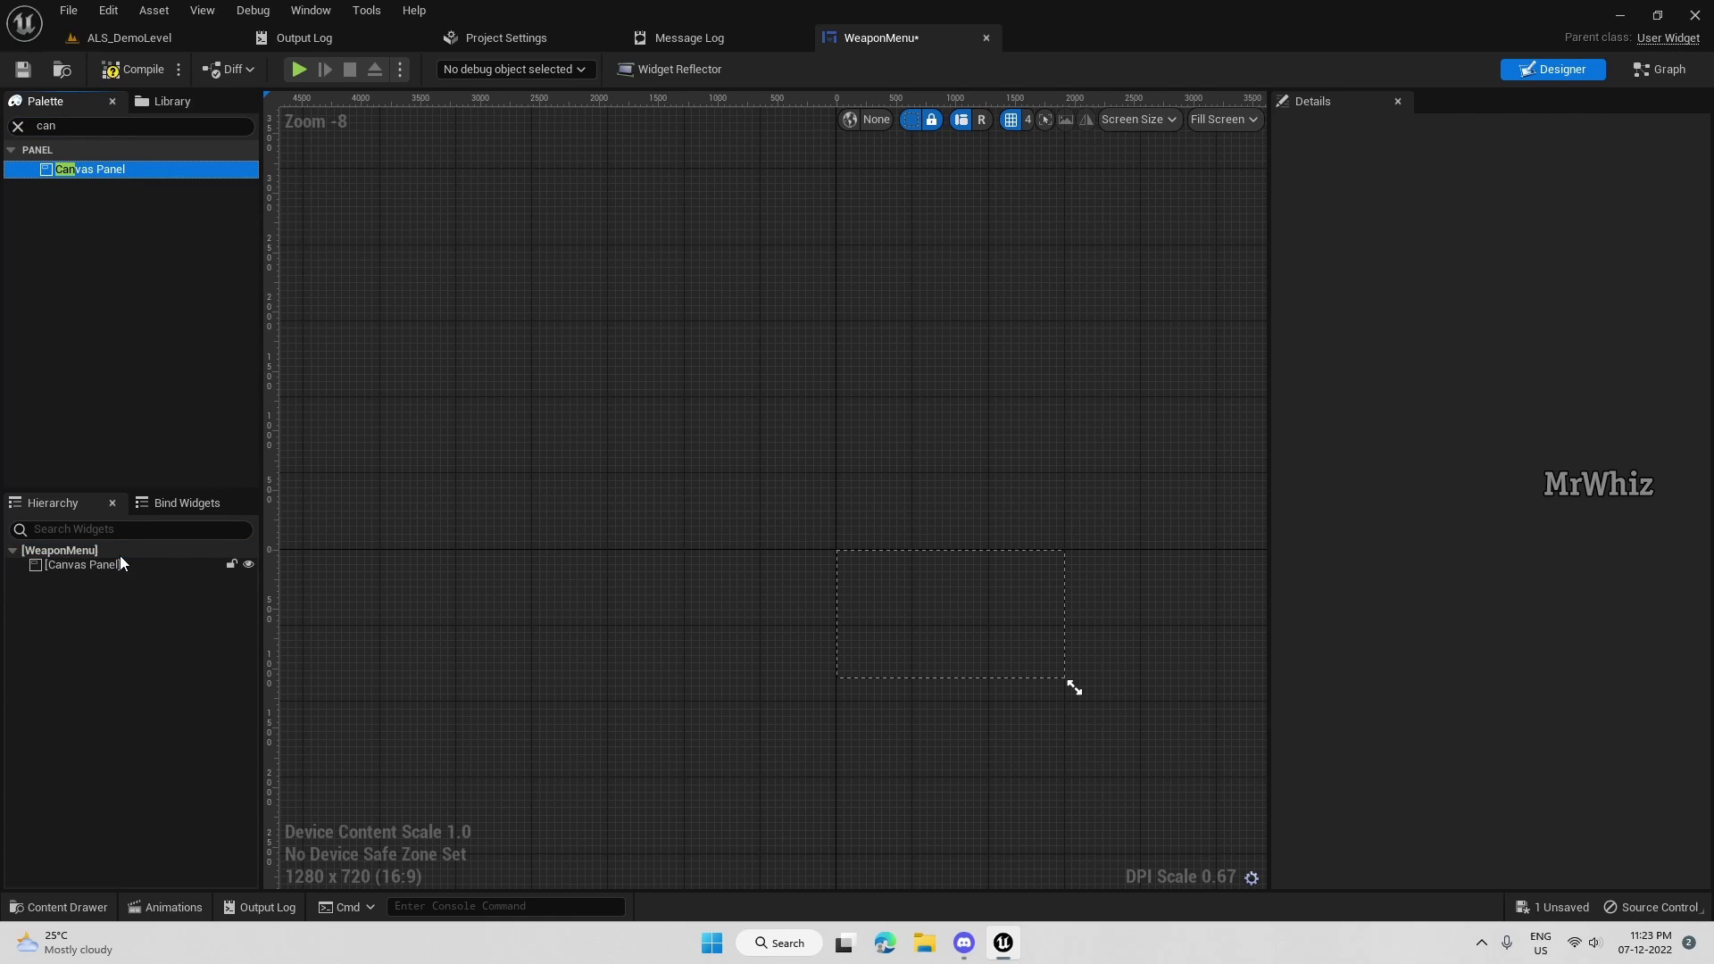
right_drag(997, 642, 1072, 635)
scroll(873, 577, up, 5)
click(961, 485)
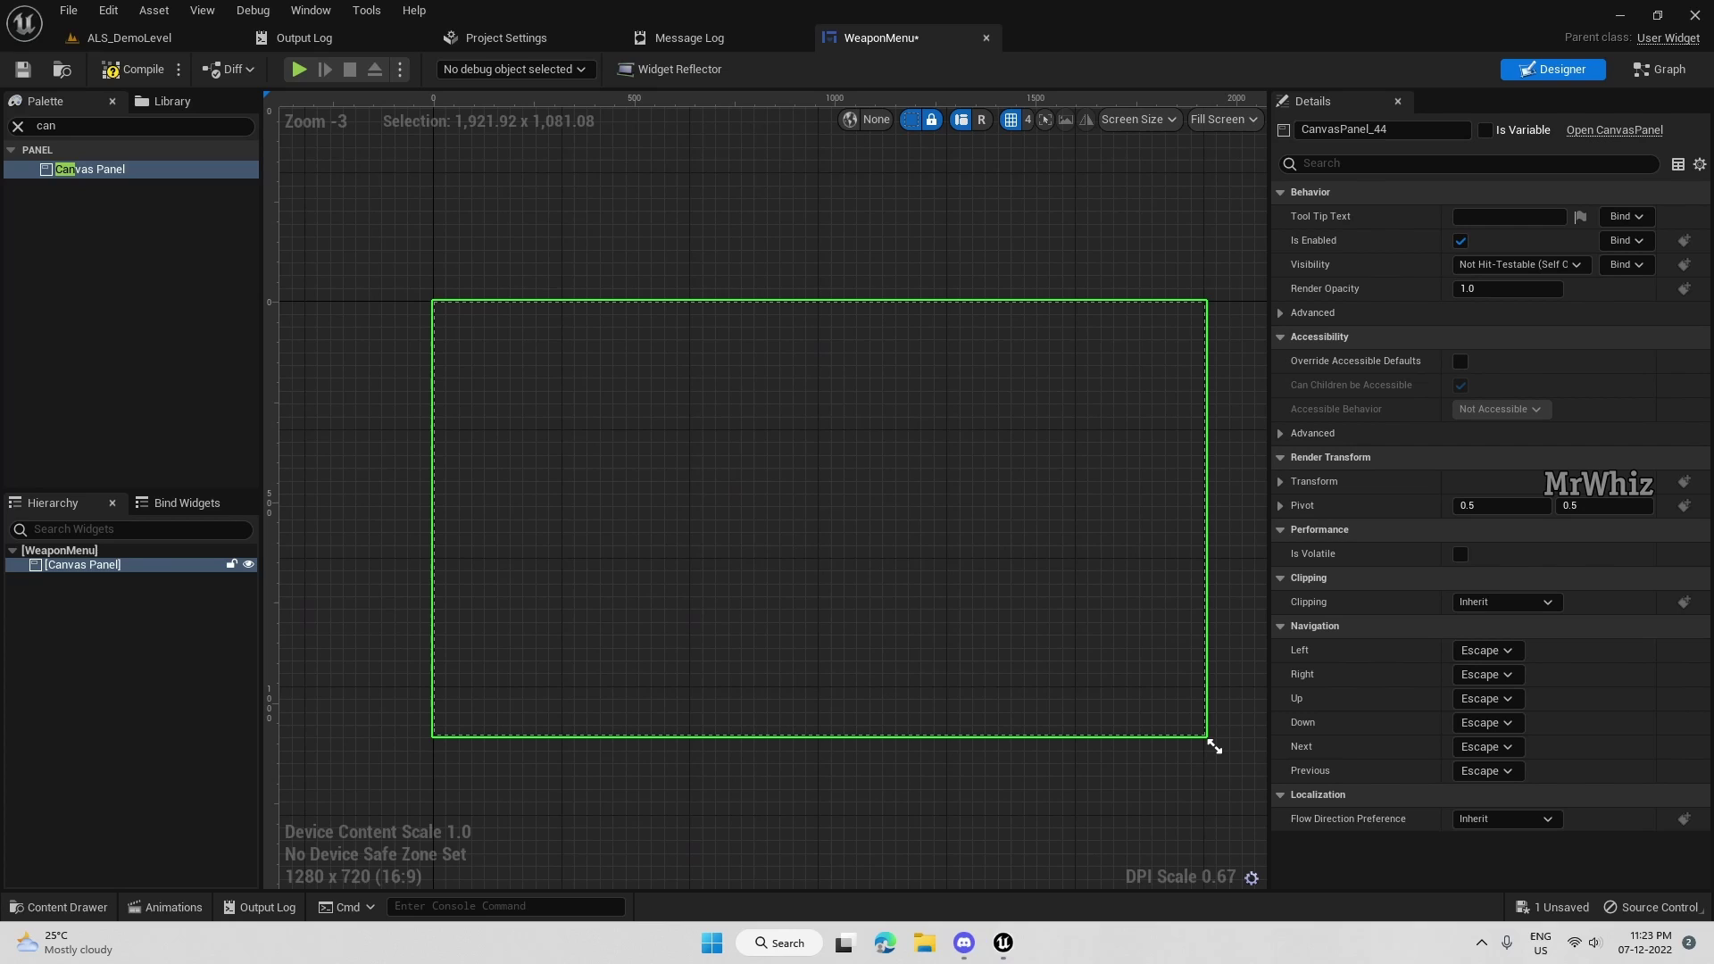
Browse the WeaponMenu assets from the level editor, then return to the WeaponMenu widget editor.
click(108, 39)
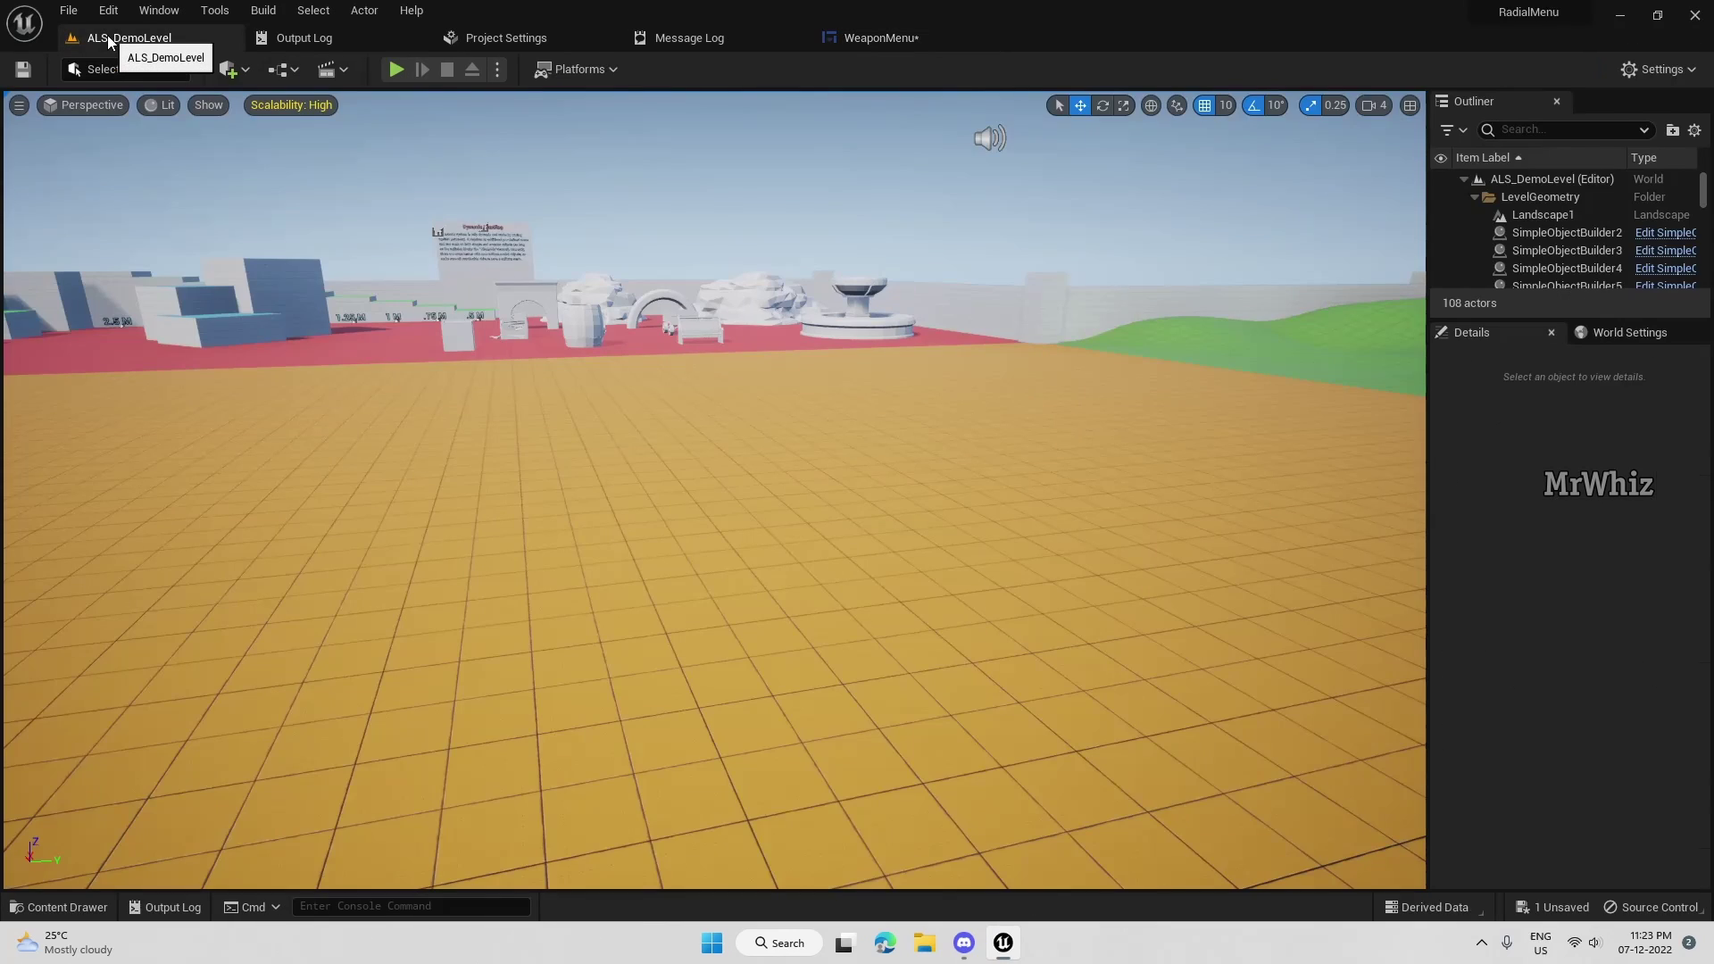
click(40, 906)
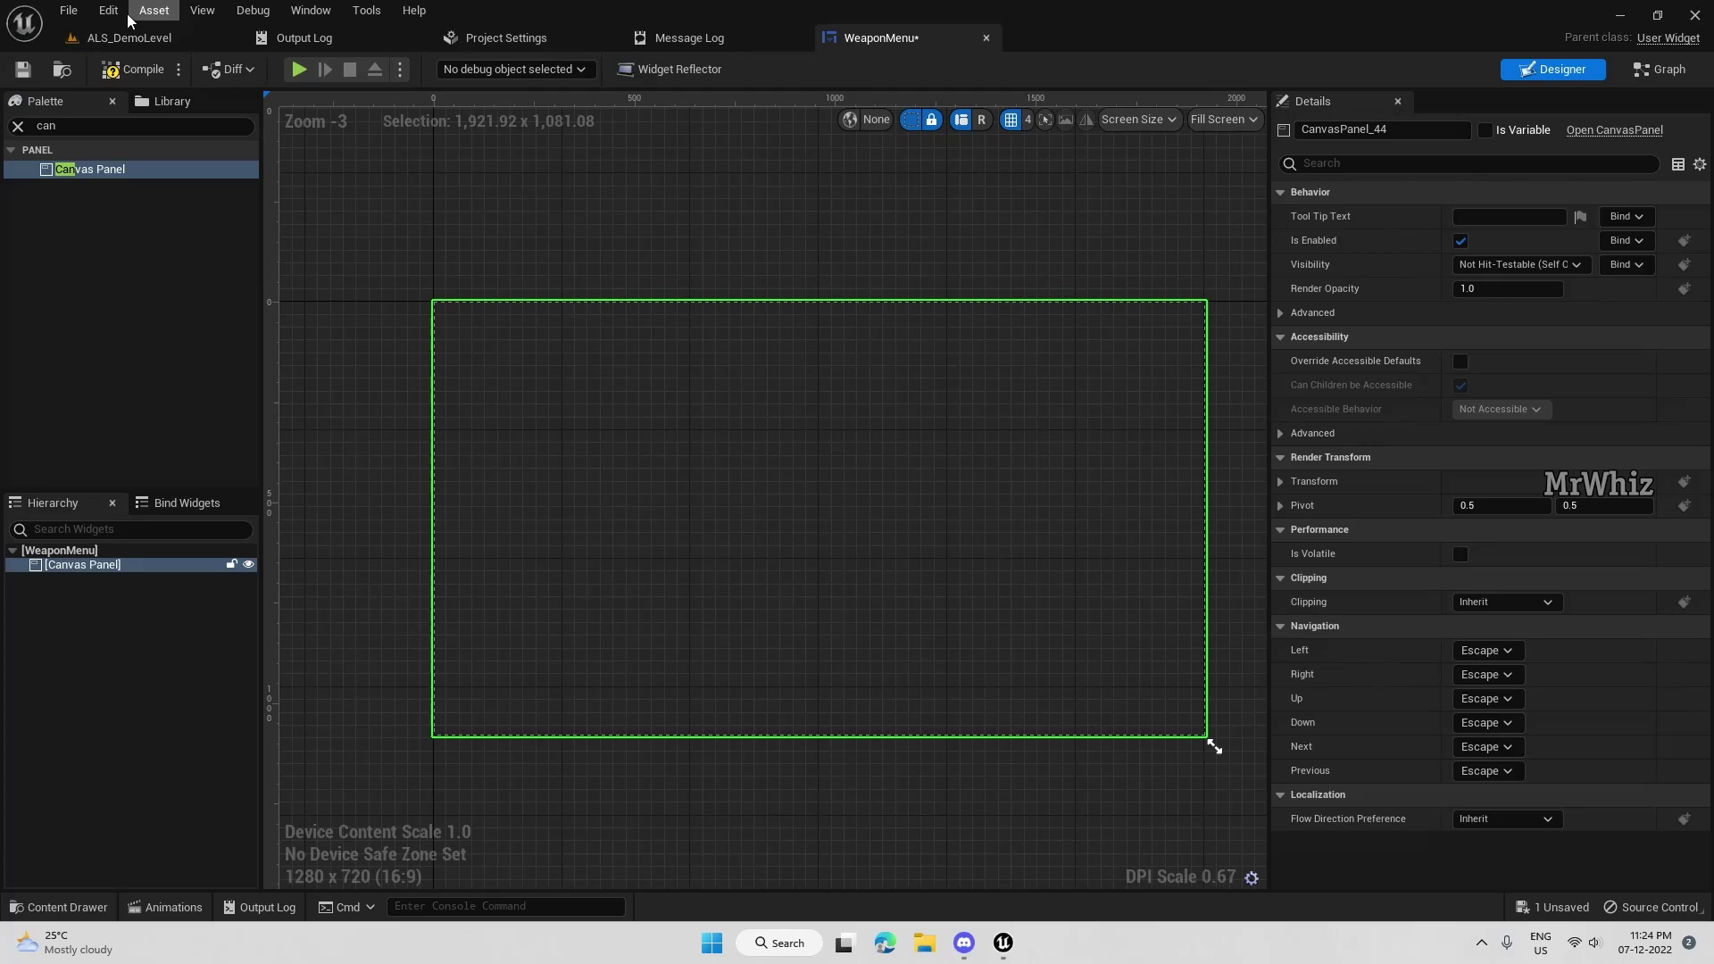
click(70, 11)
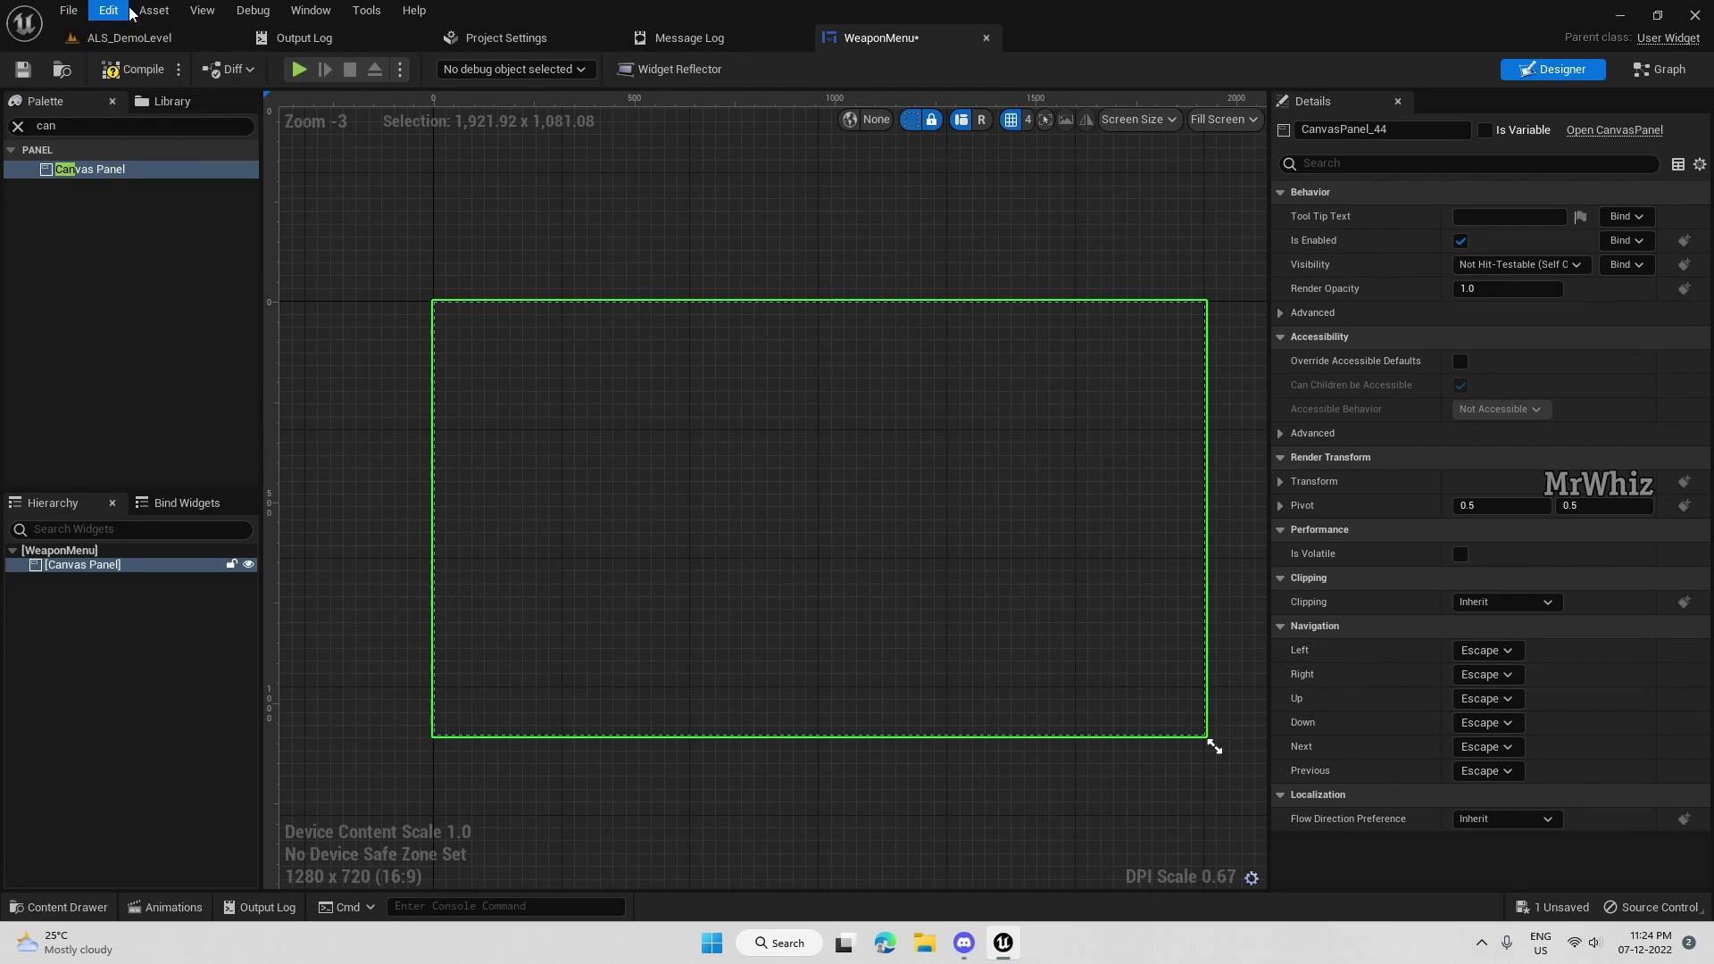
click(71, 12)
click(72, 12)
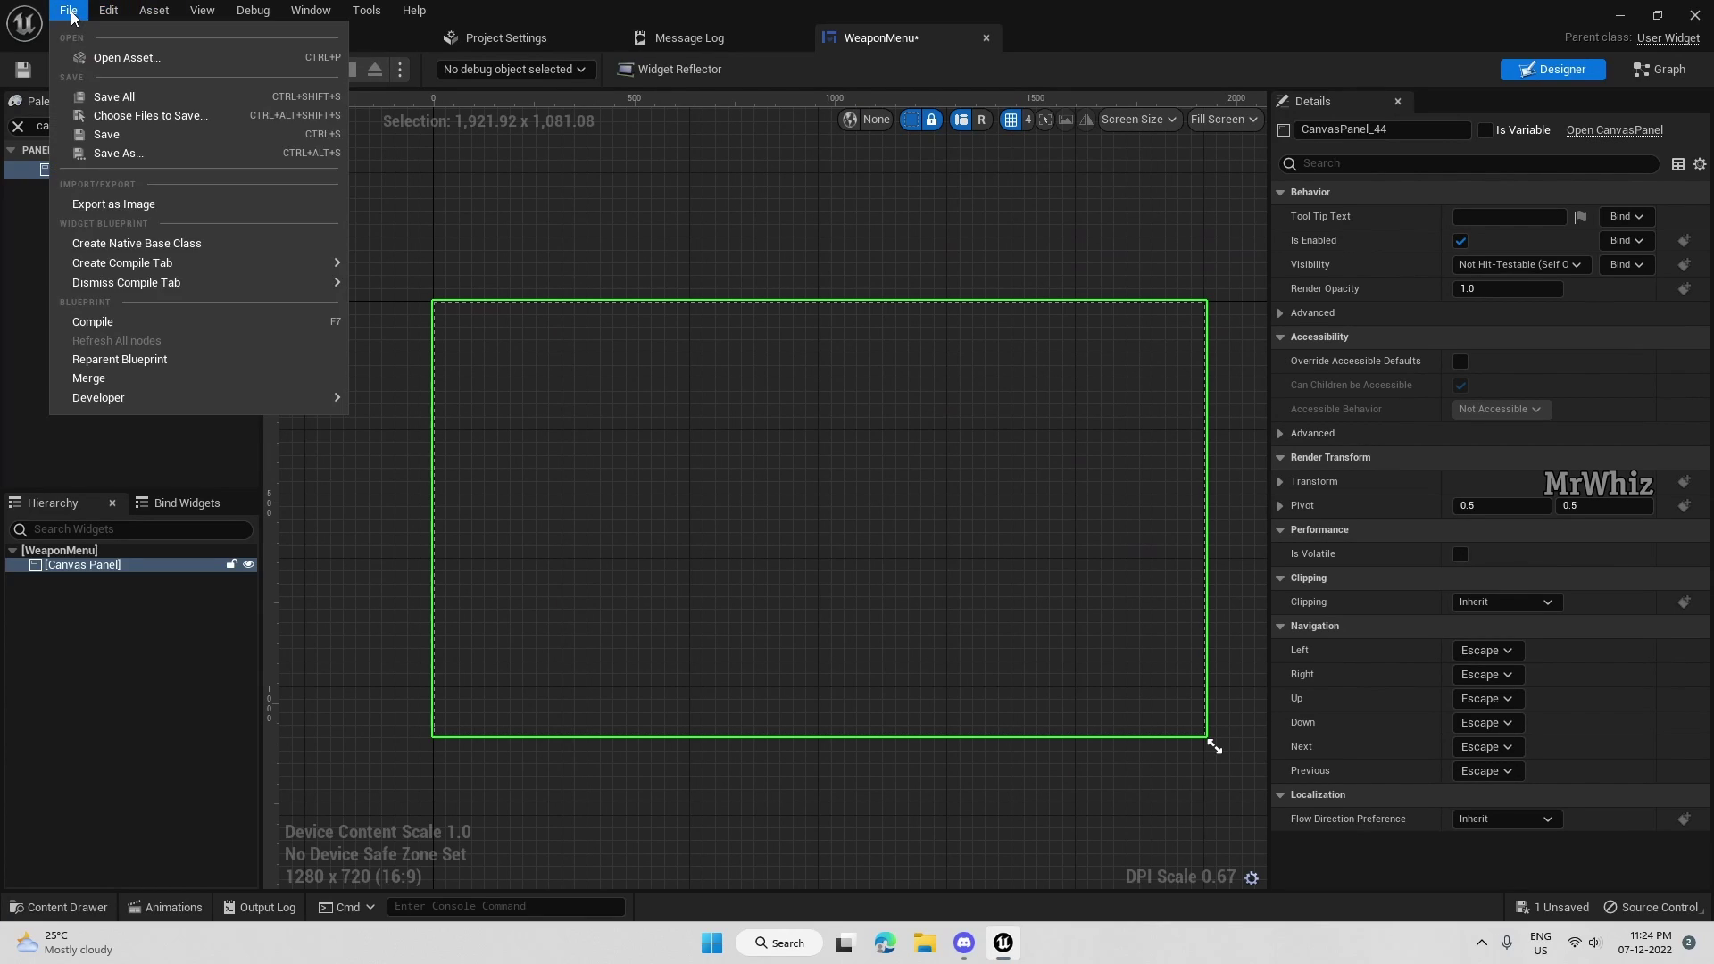
click(71, 13)
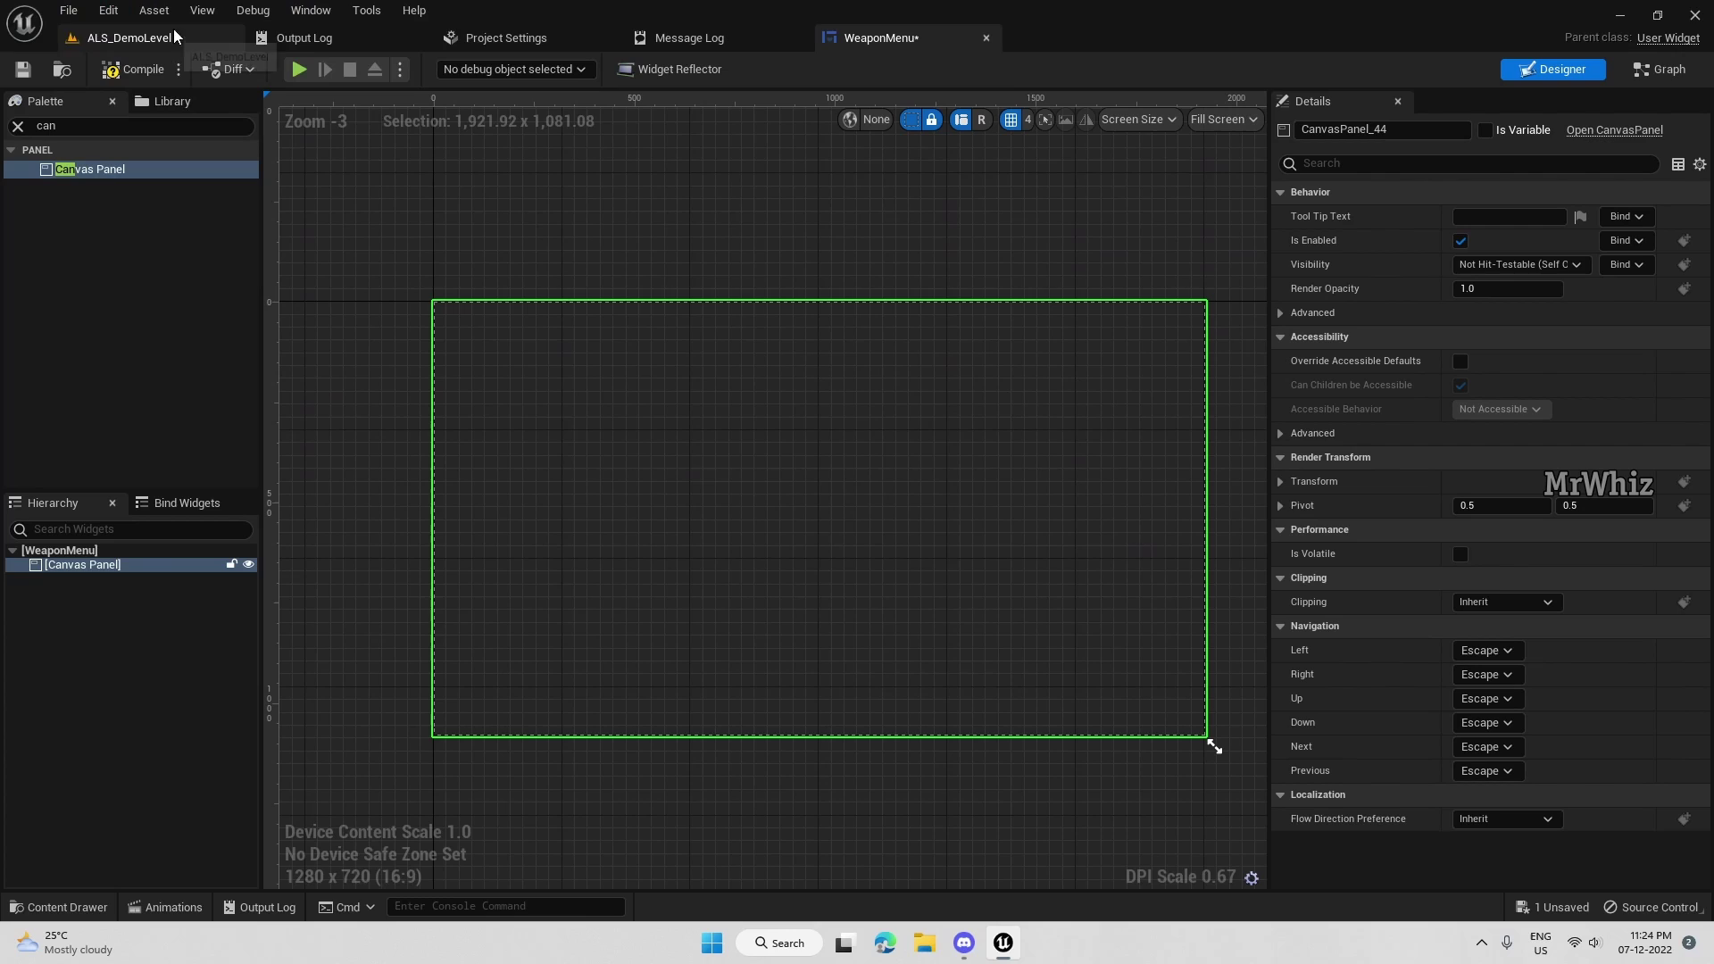
Bring up Content Browser 1 from the Window menu, then open the Content Drawer in WeaponMenu.
click(314, 11)
mouse_move(350, 271)
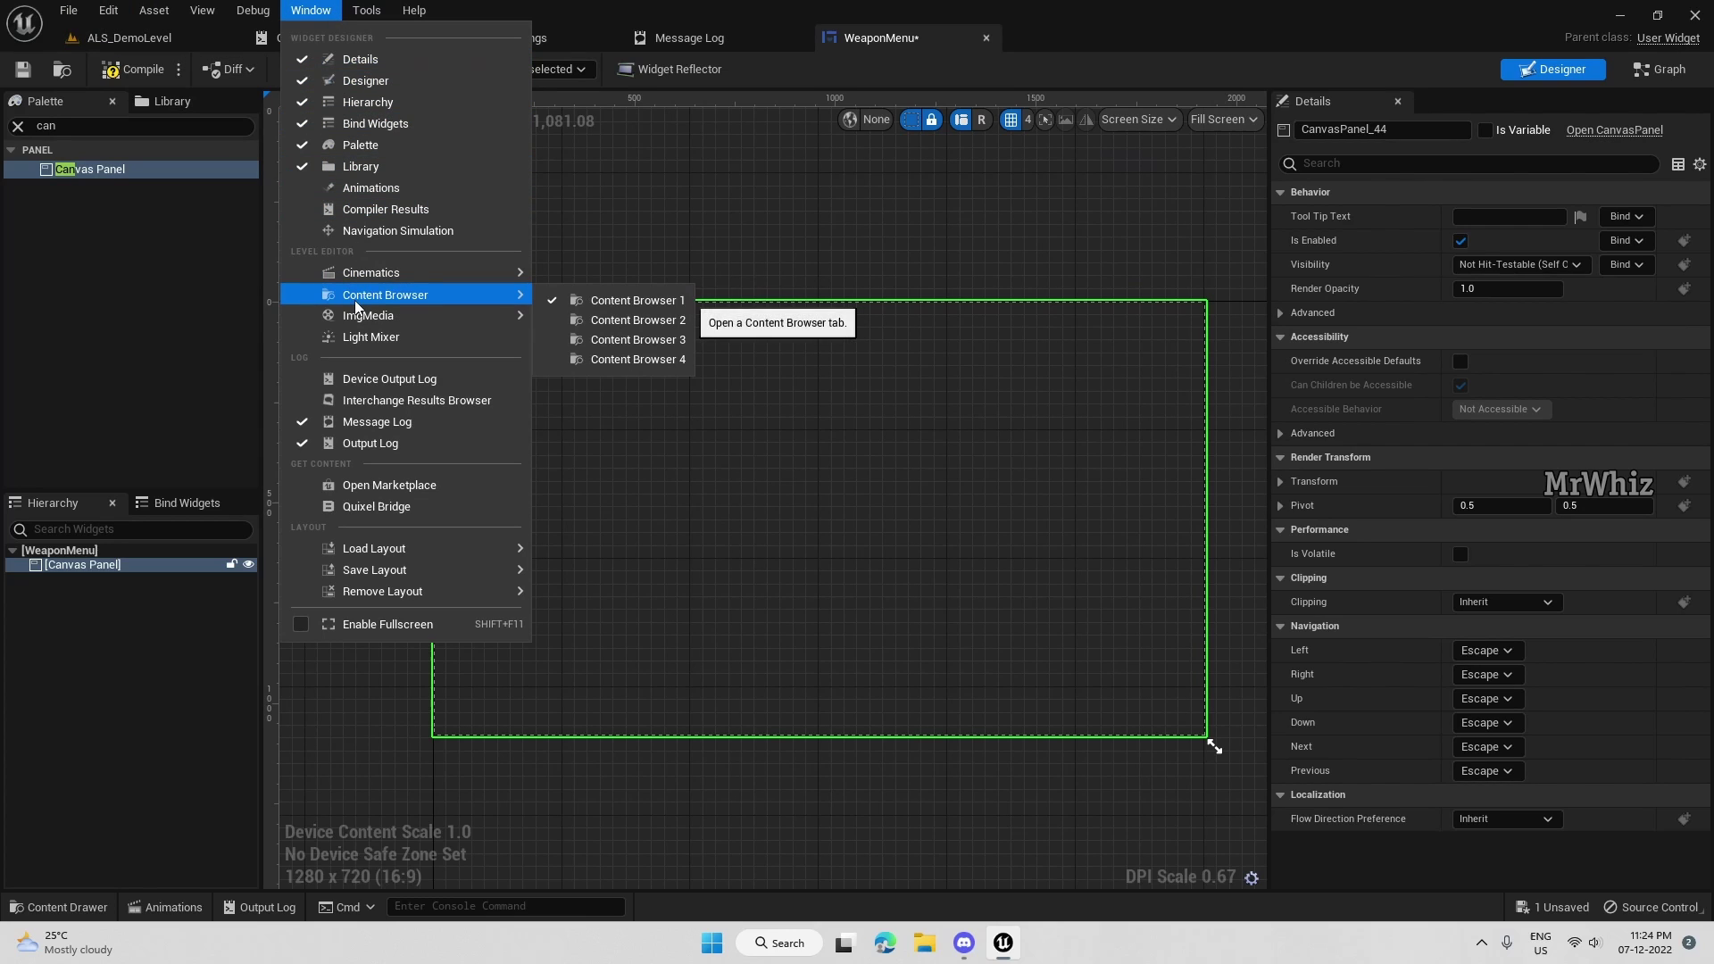
click(656, 300)
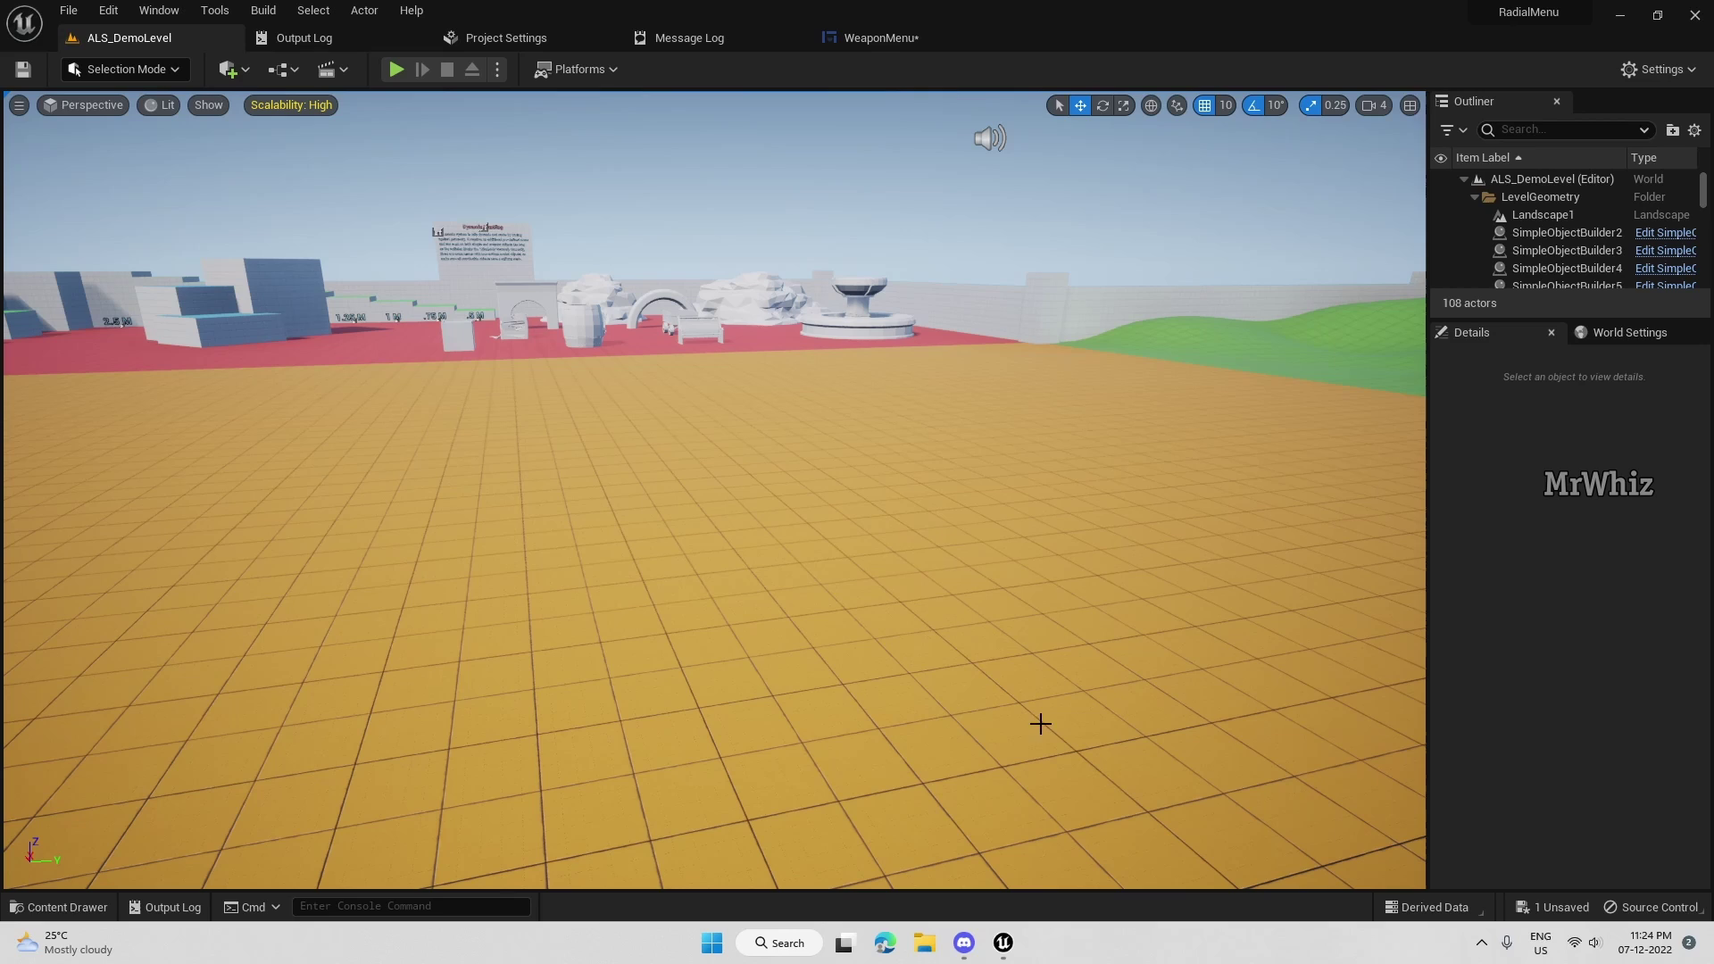
click(871, 39)
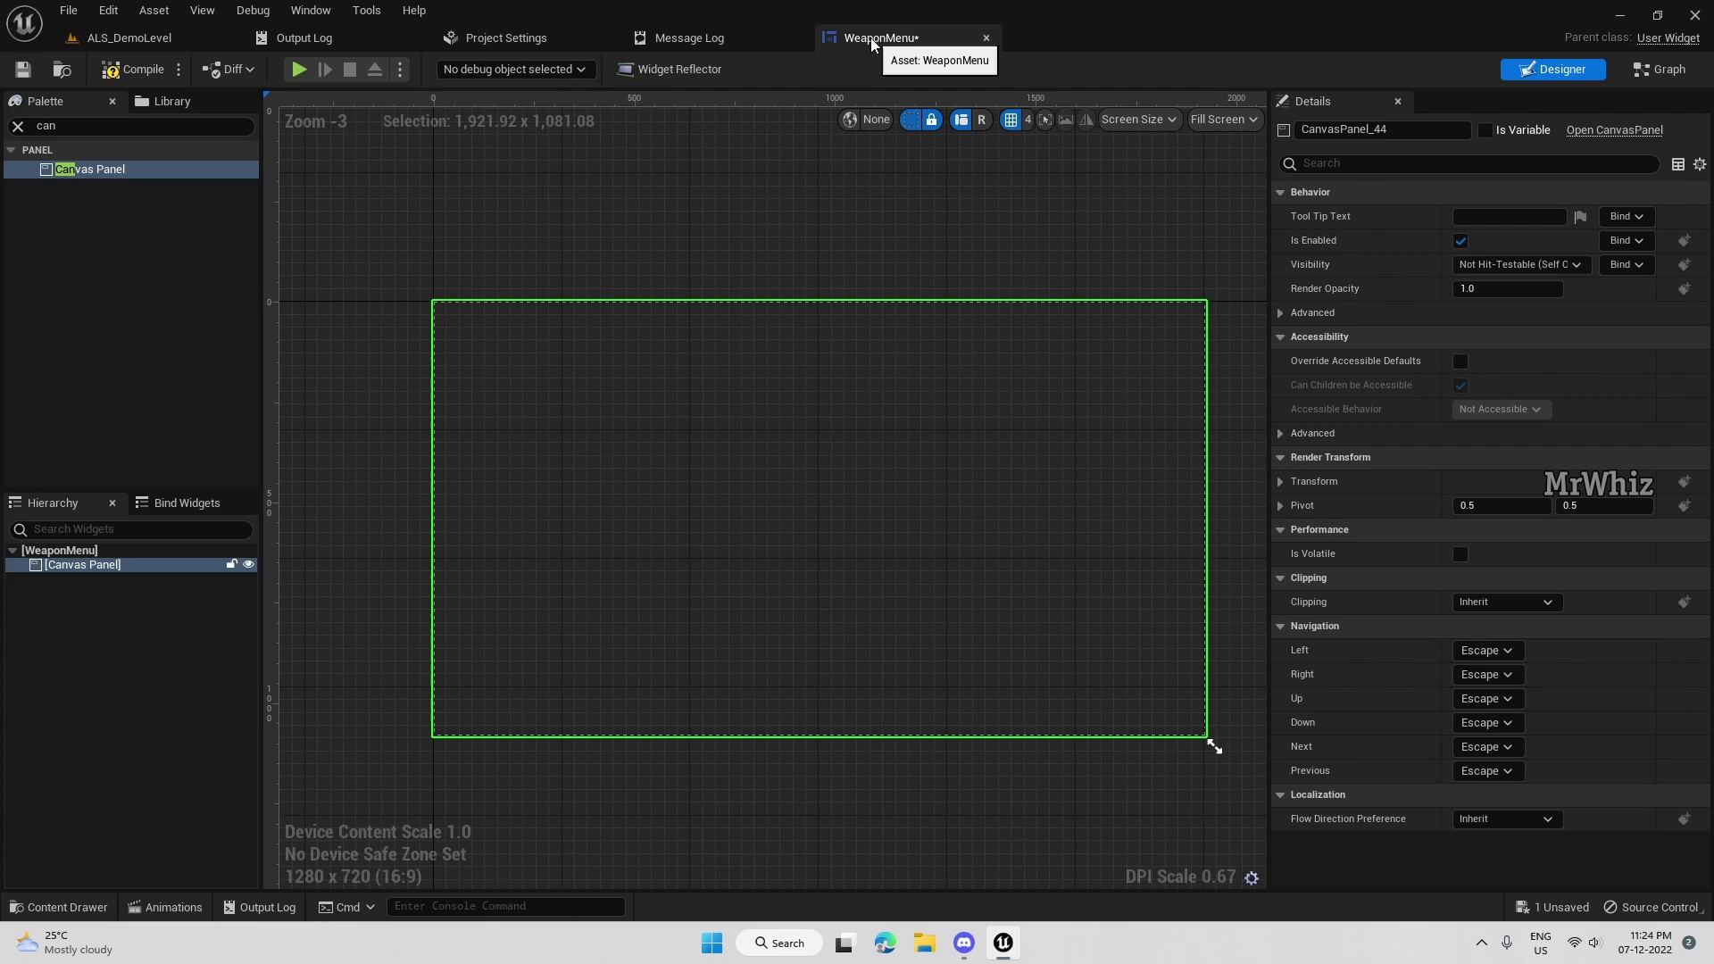
click(78, 914)
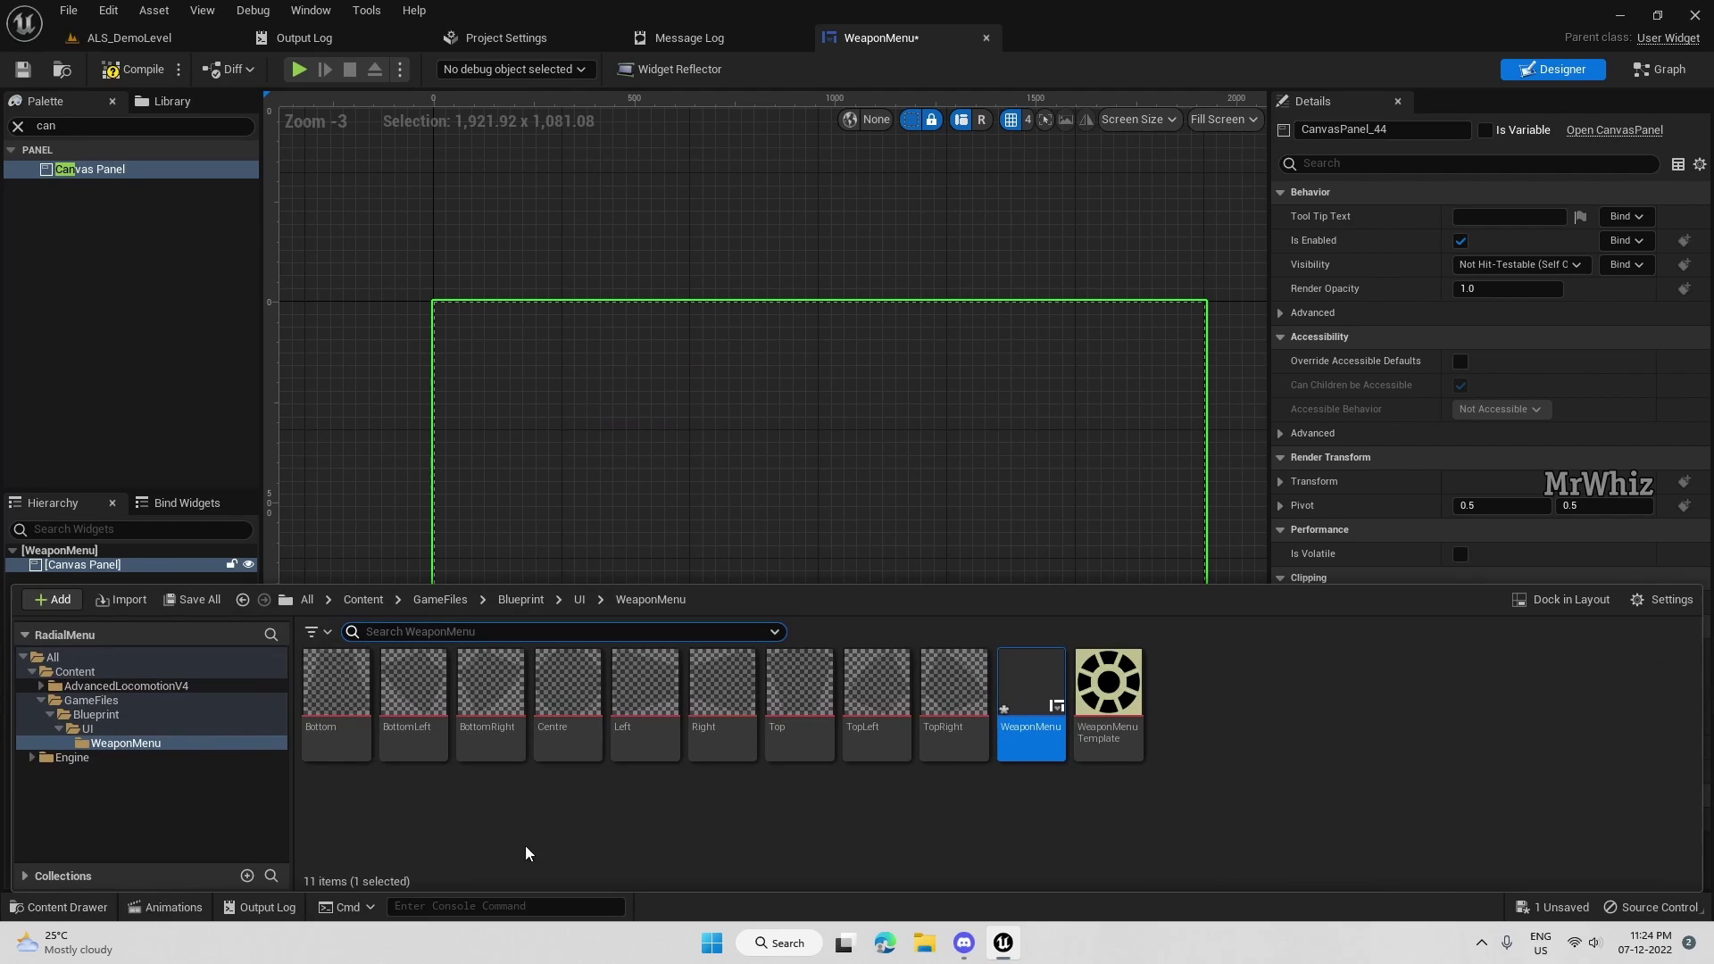
Place WeaponMenuTemplate on the canvas as a 512×512 image and nudge it right.
drag(1108, 687, 884, 455)
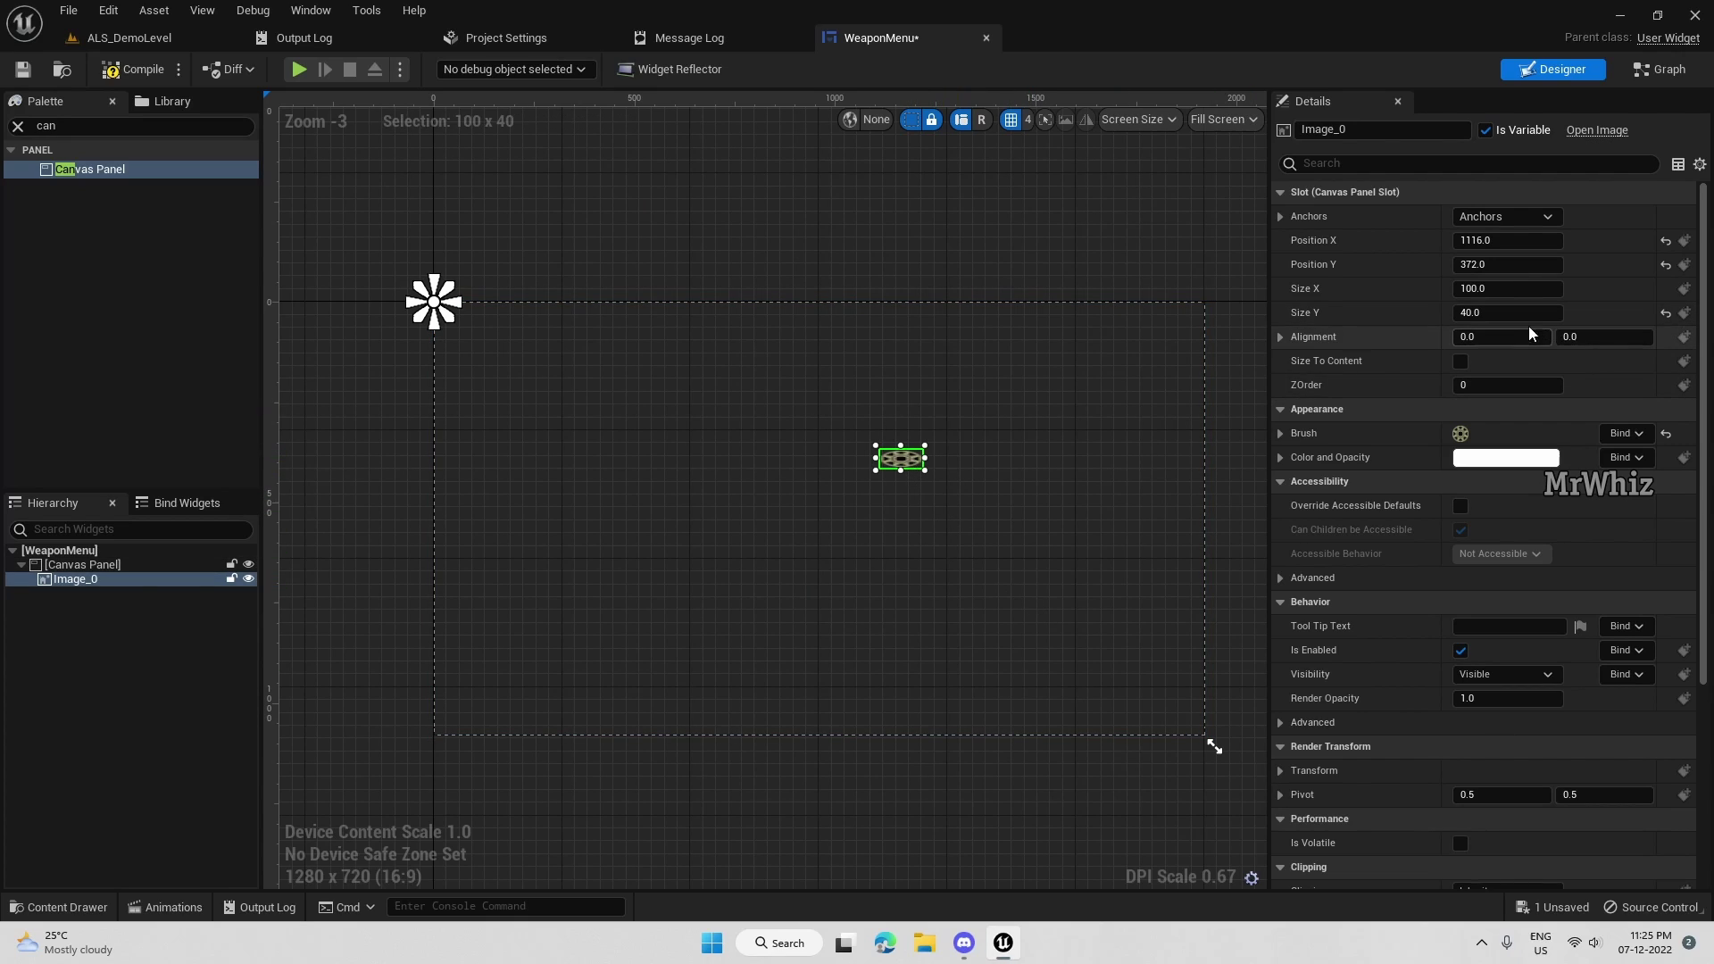
click(1512, 291)
text(512)
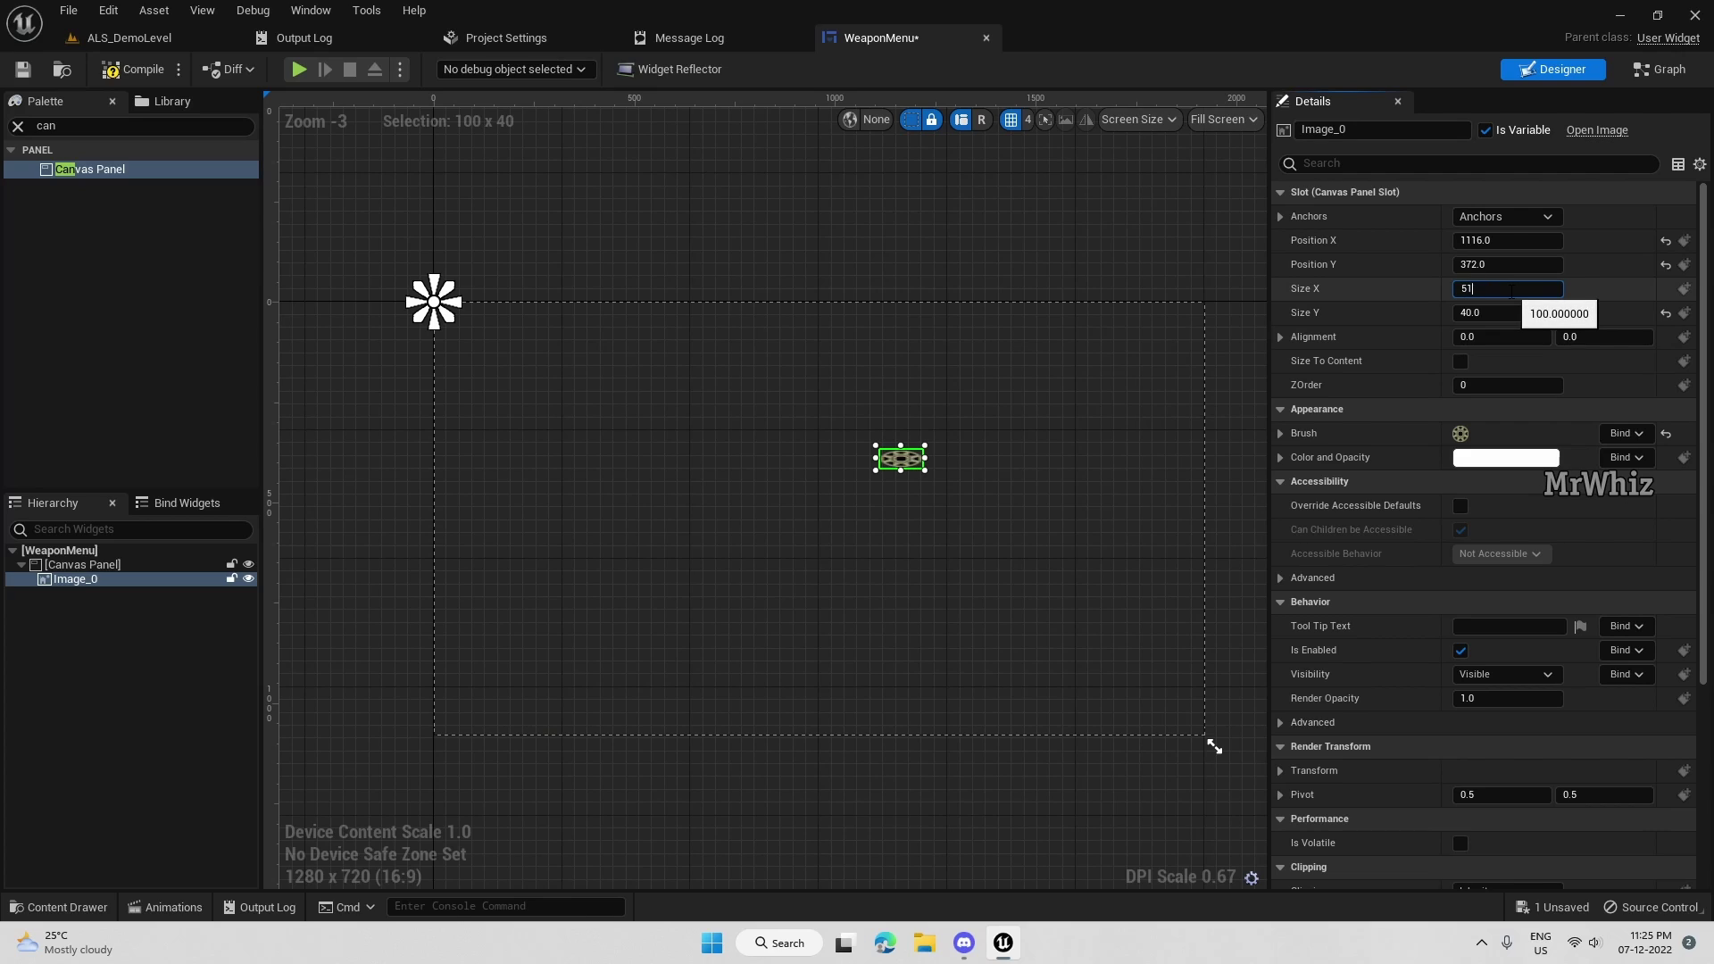
key(Tab)
text(512)
key(Tab)
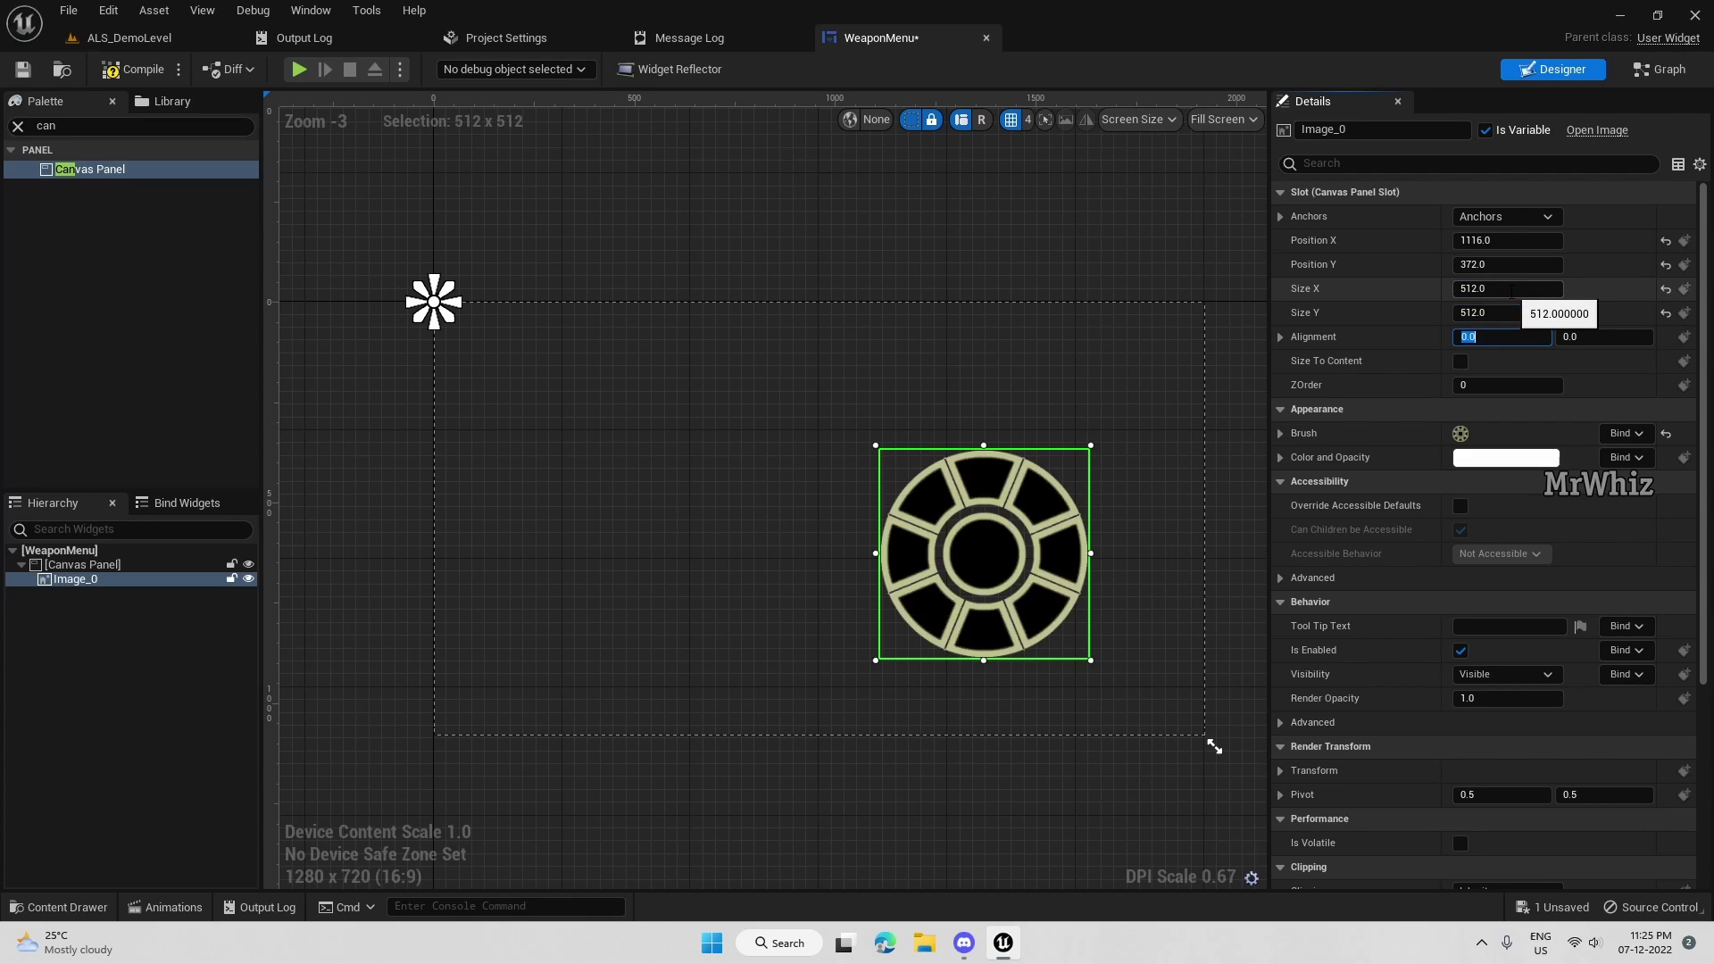
drag(1034, 583, 1056, 549)
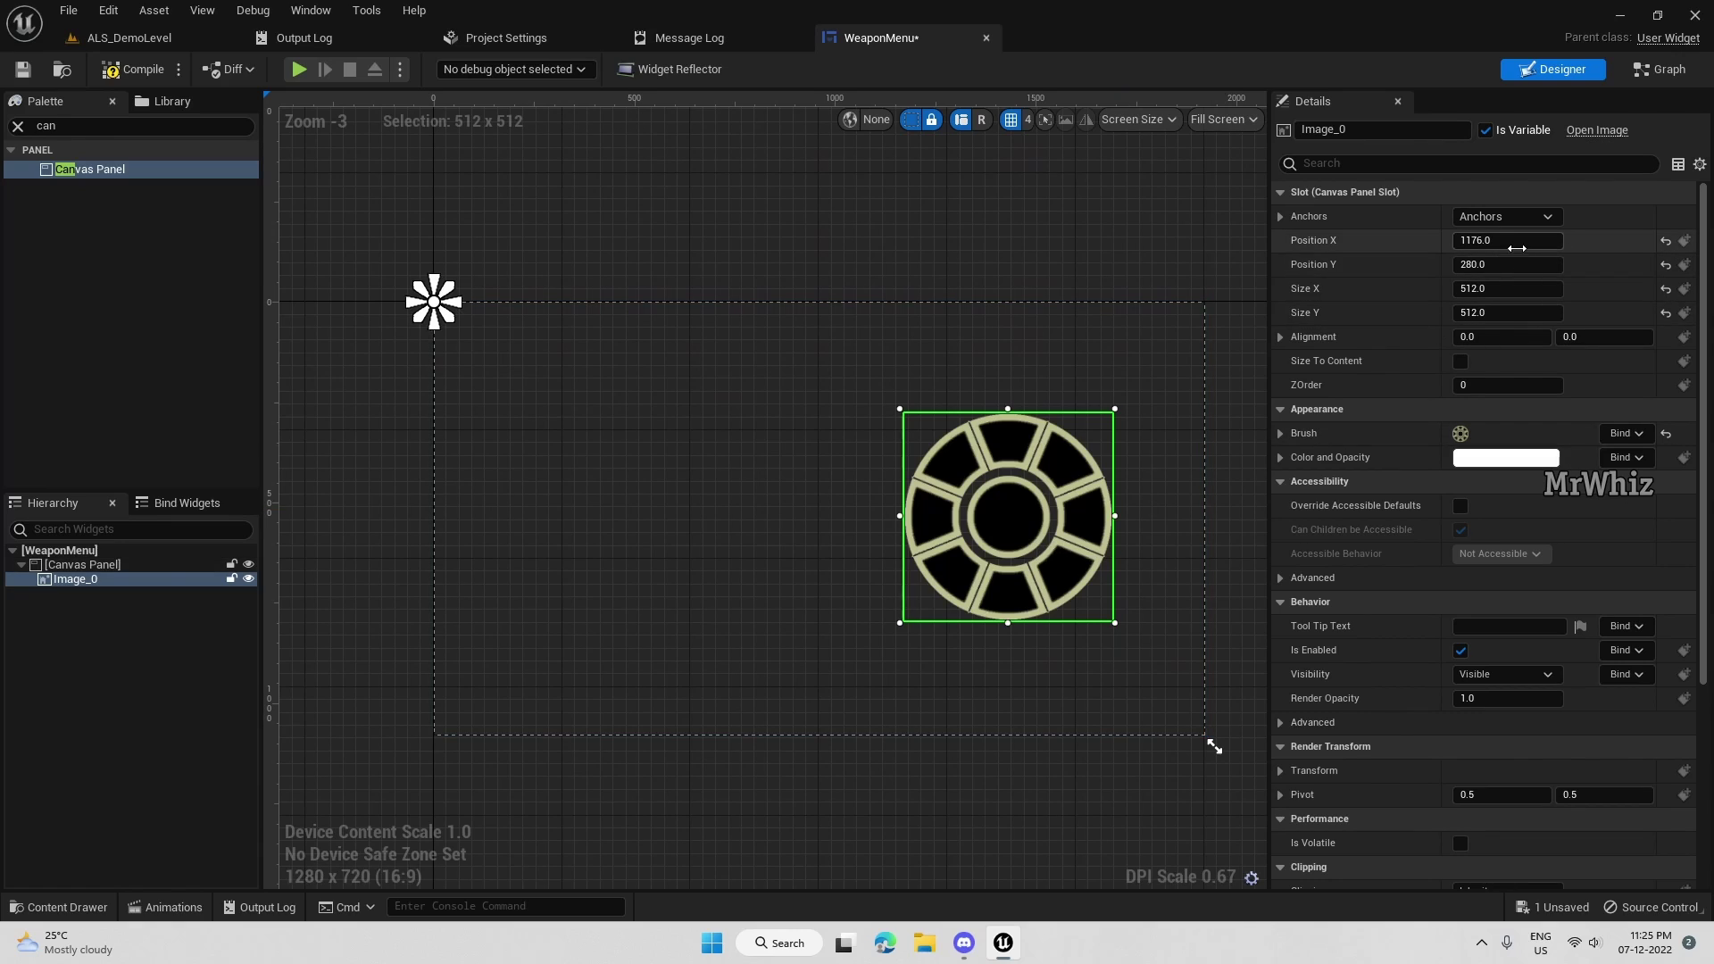
Anchor the image to the canvas centre with position 0, 0 and alignment 0.5, 0.5.
click(1534, 218)
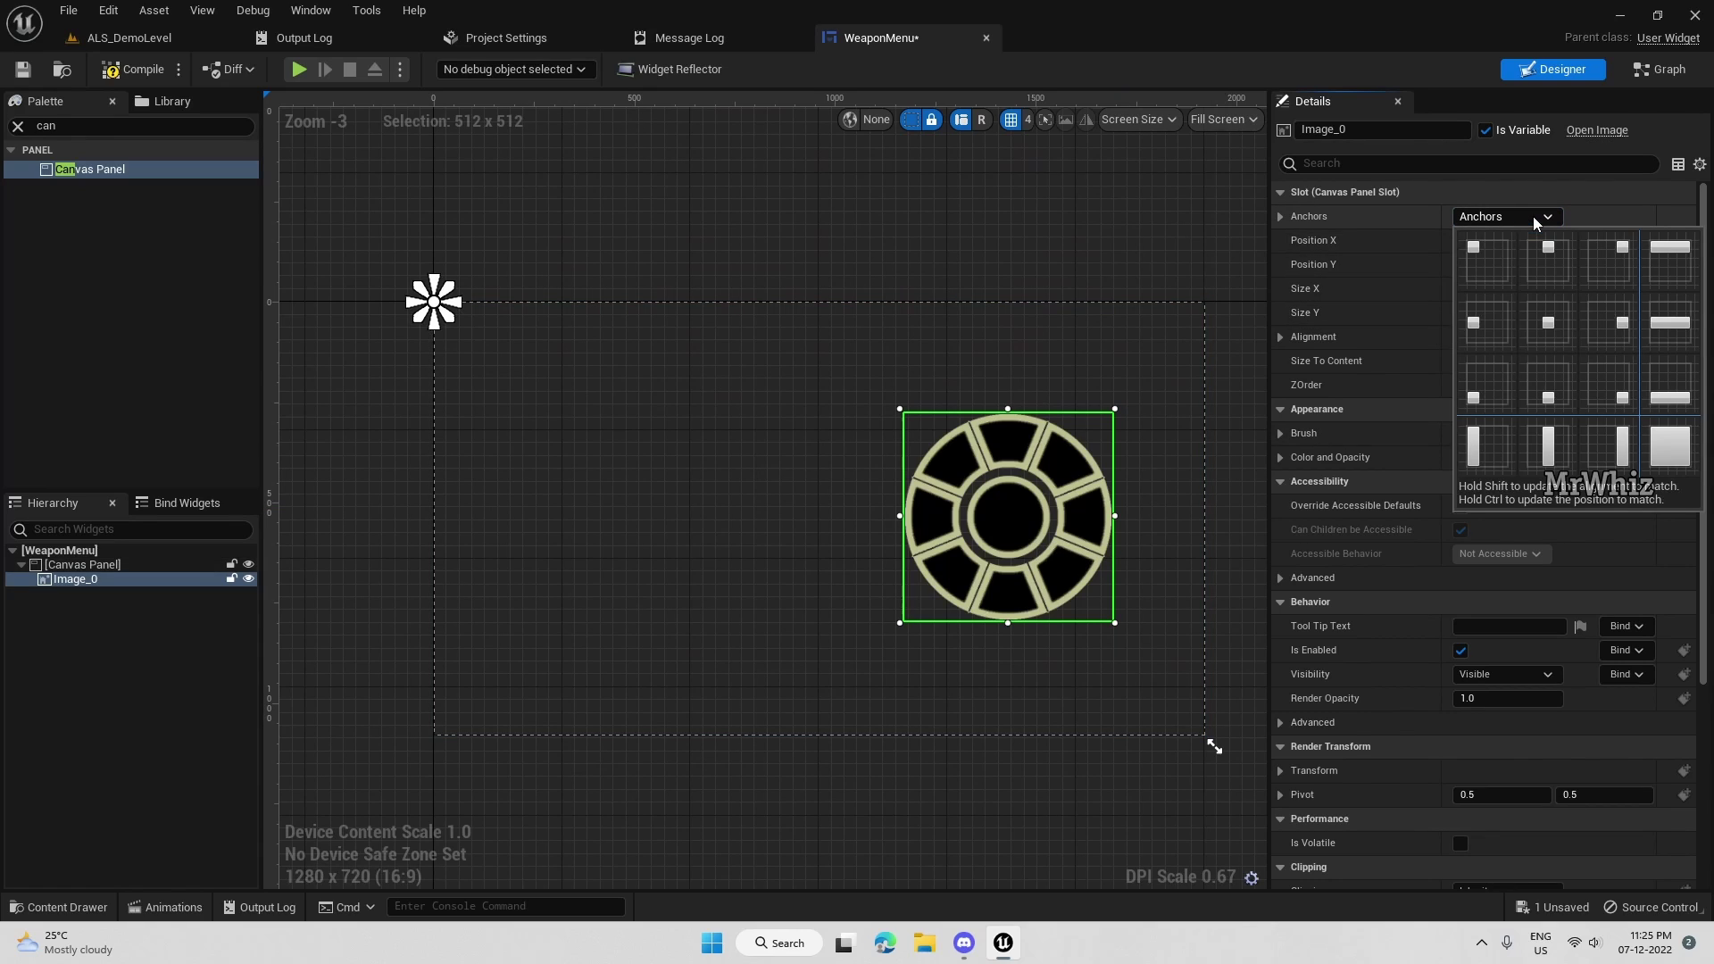
click(1548, 322)
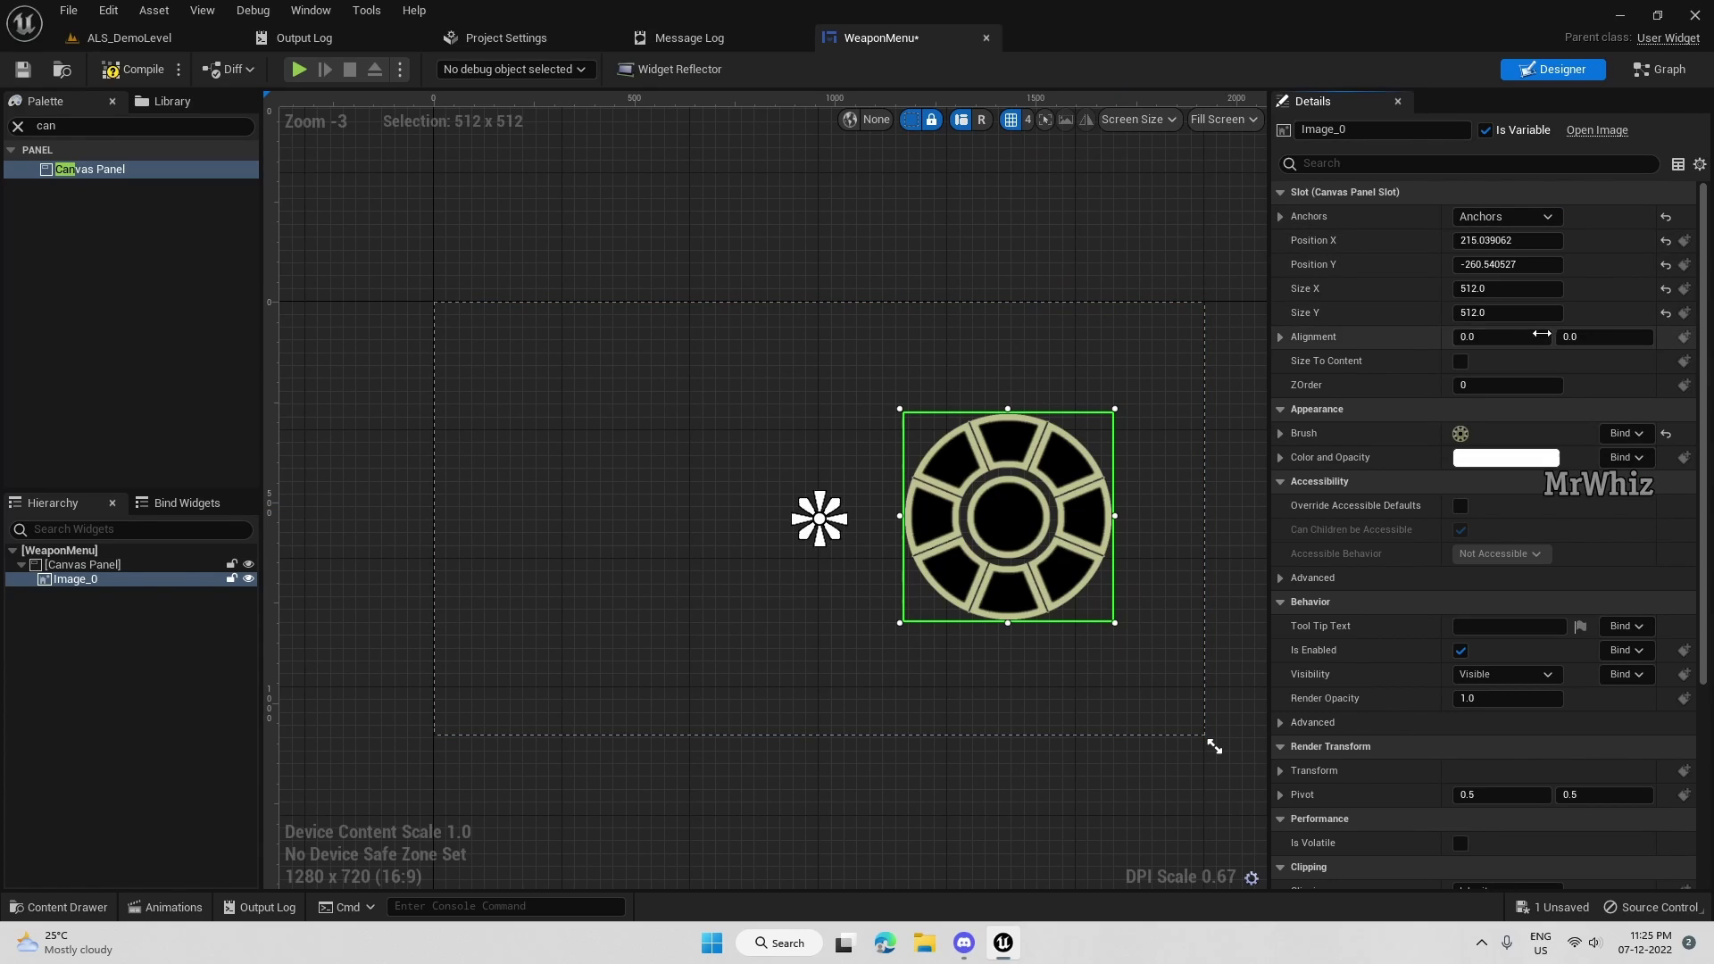
click(1545, 240)
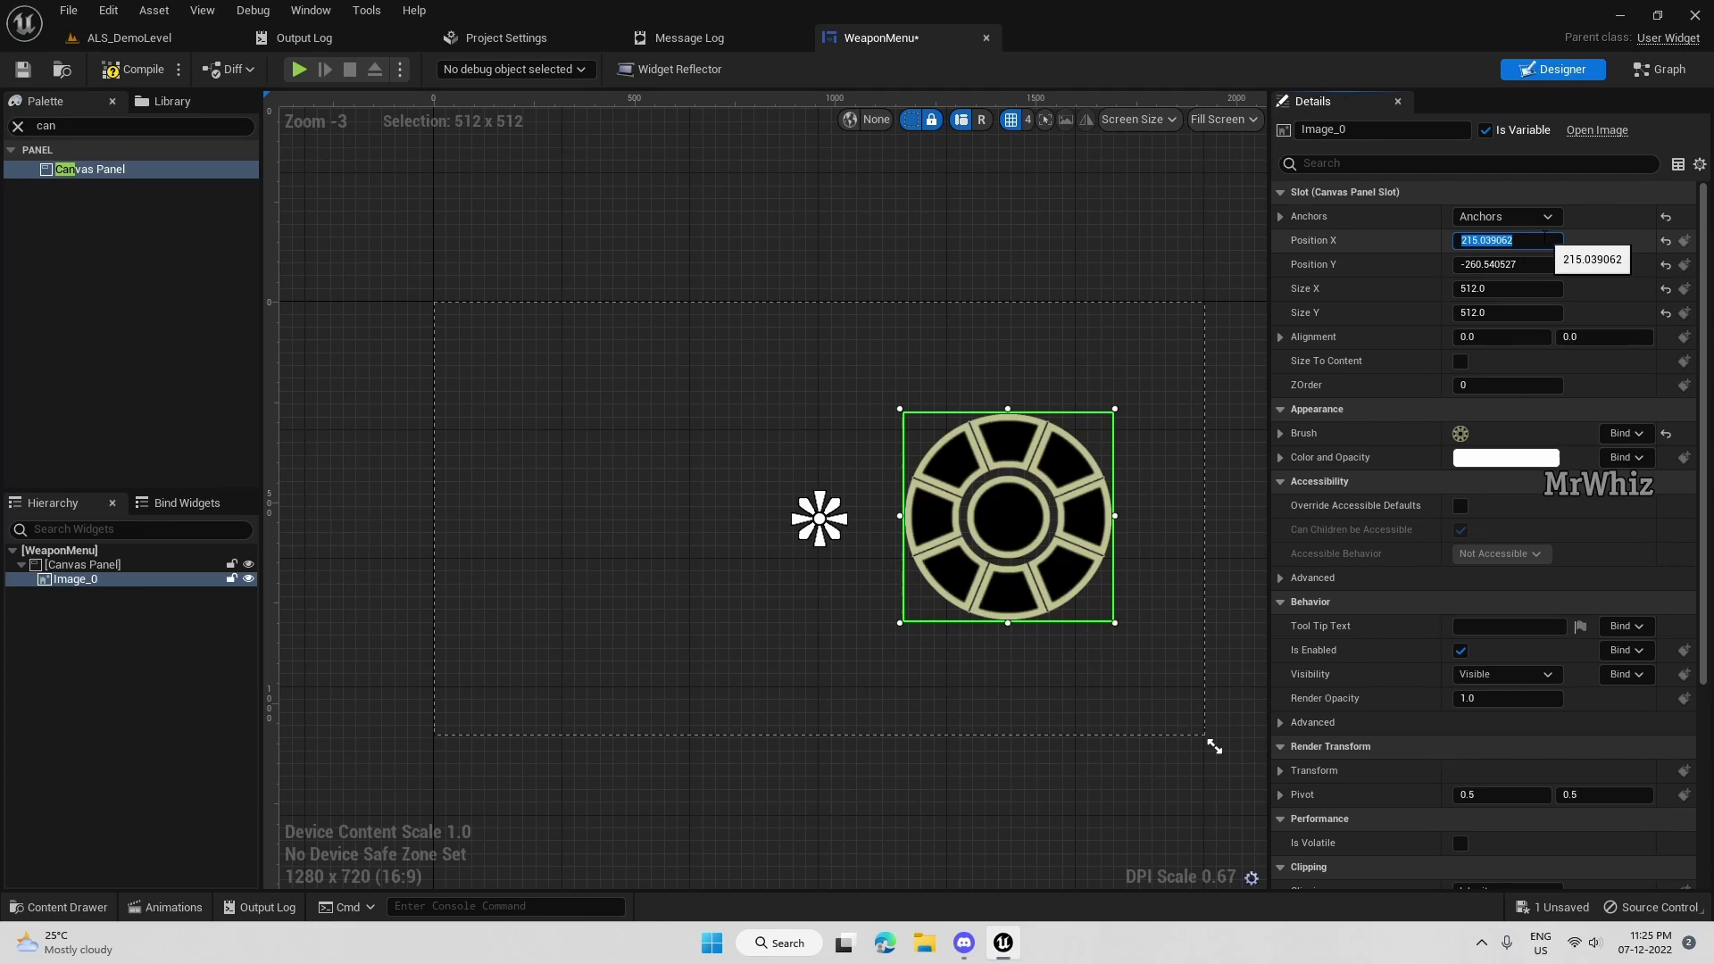
text(0)
key(Tab)
text(0)
key(Tab)
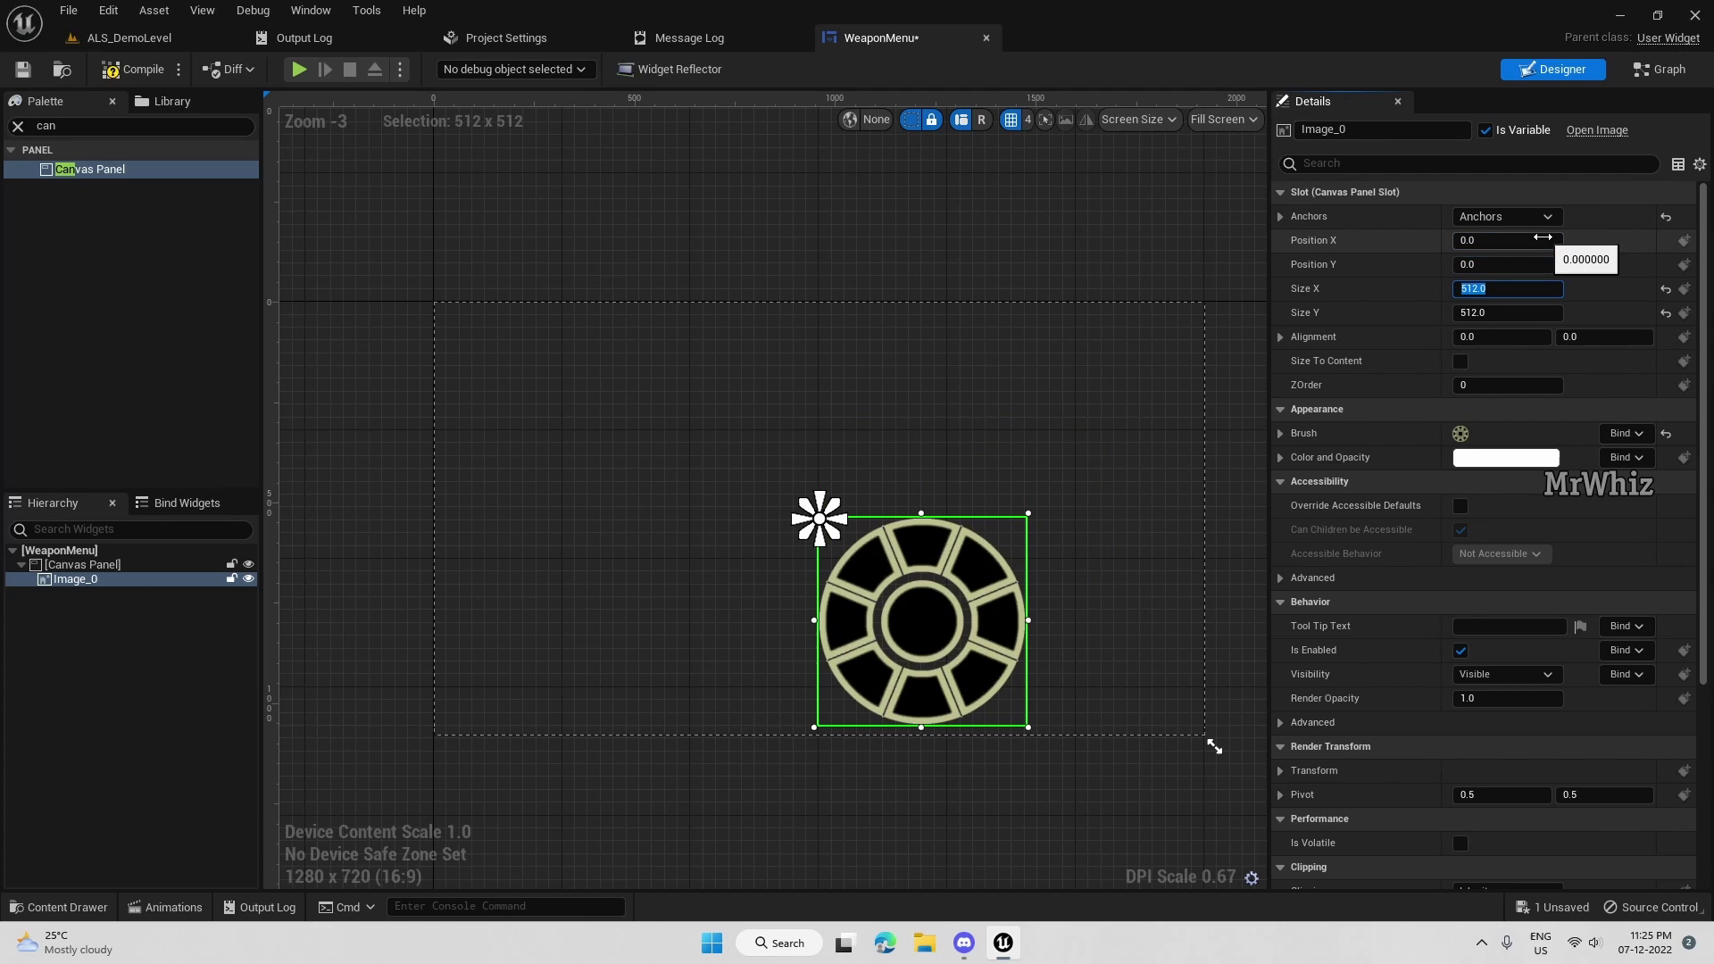
key(Tab)
key(Tab)
key(BackSpace)
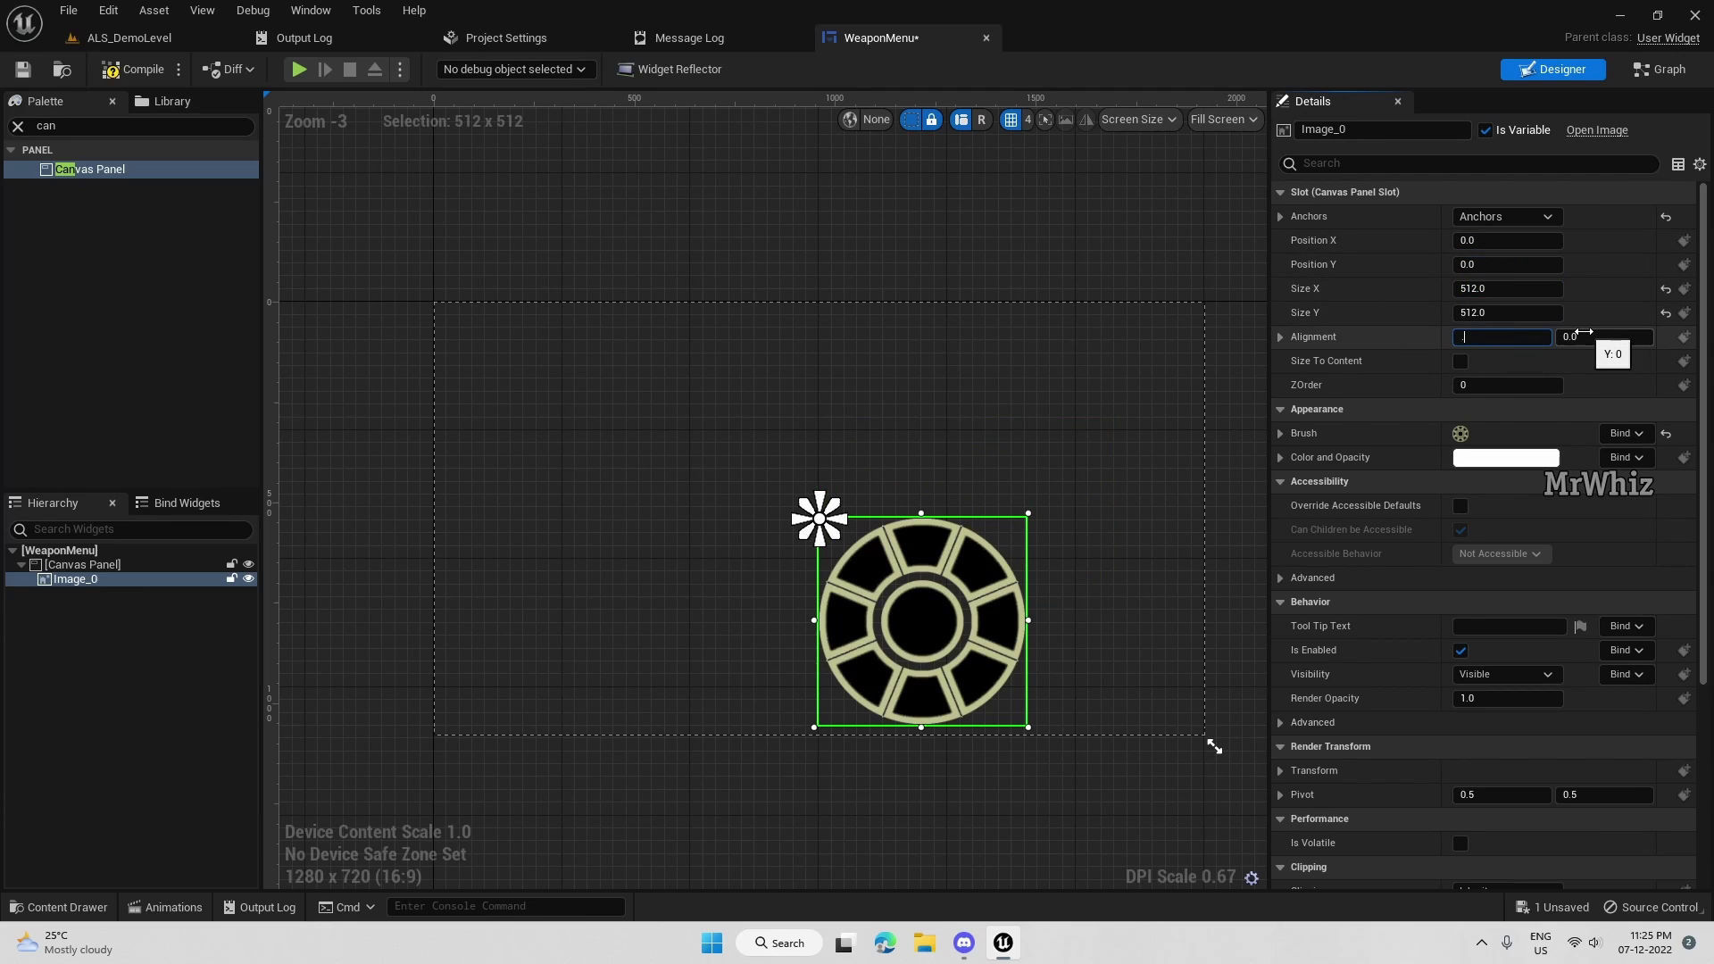
text(0.5)
key(Tab)
key(BackSpace)
text(0.5)
key(Tab)
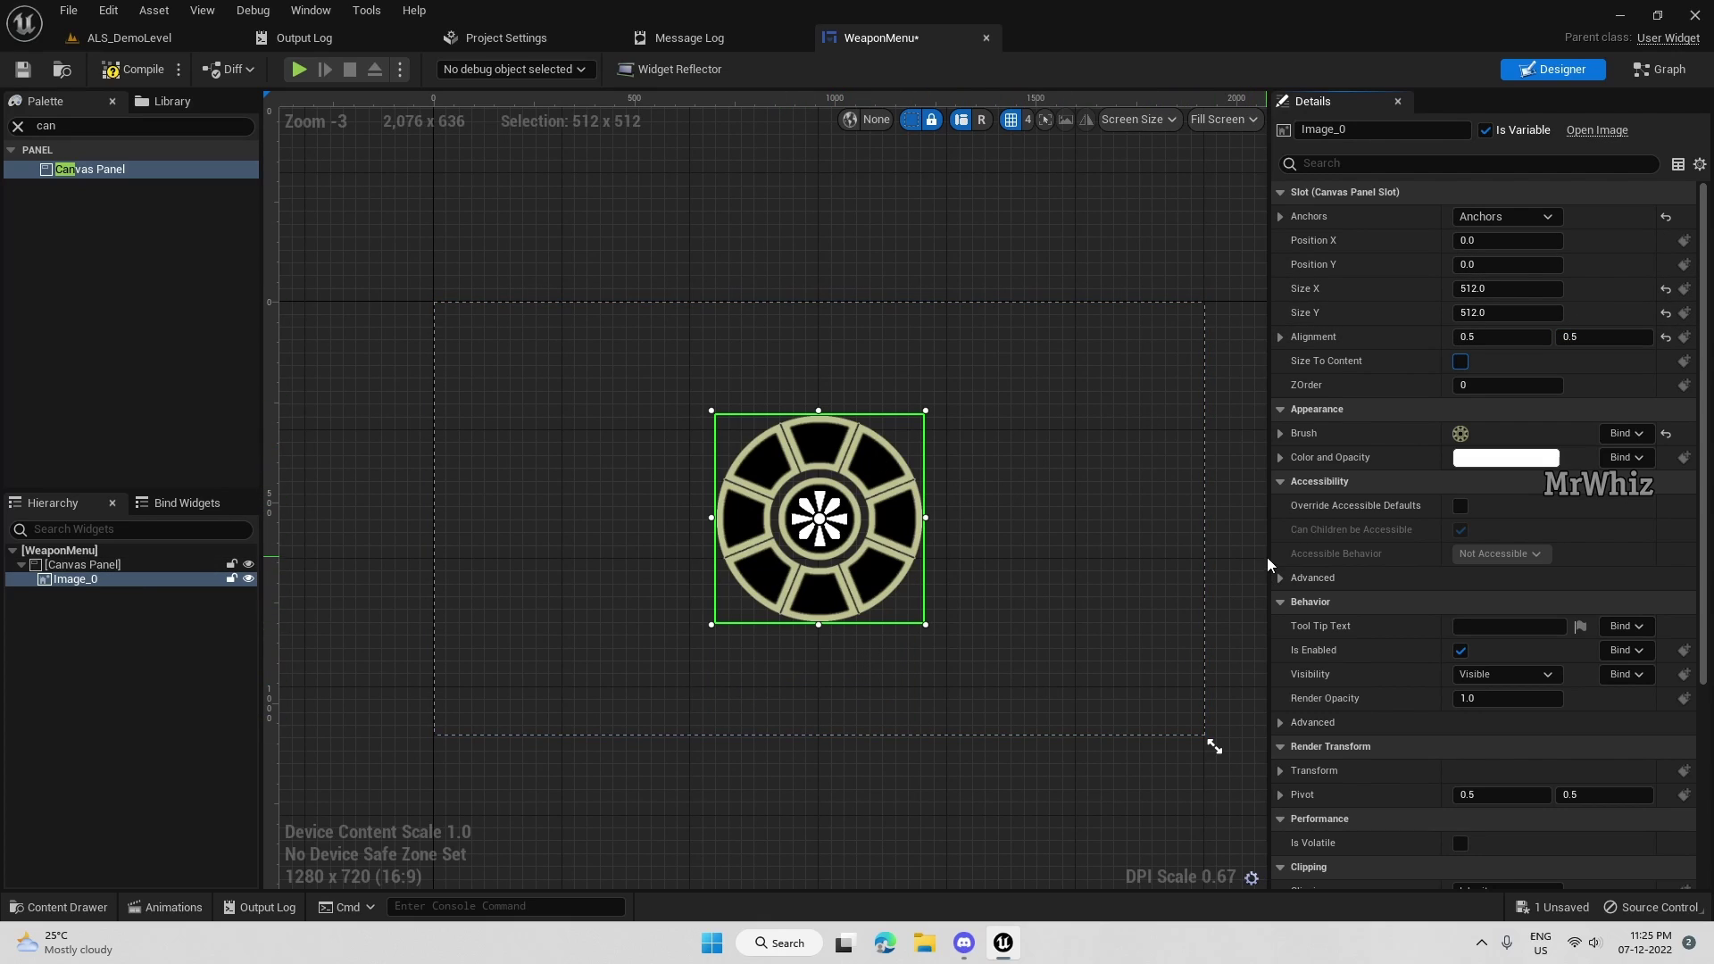
Offset the image to Position X 500, then reselect it to check the canvas.
drag(1275, 557, 1370, 557)
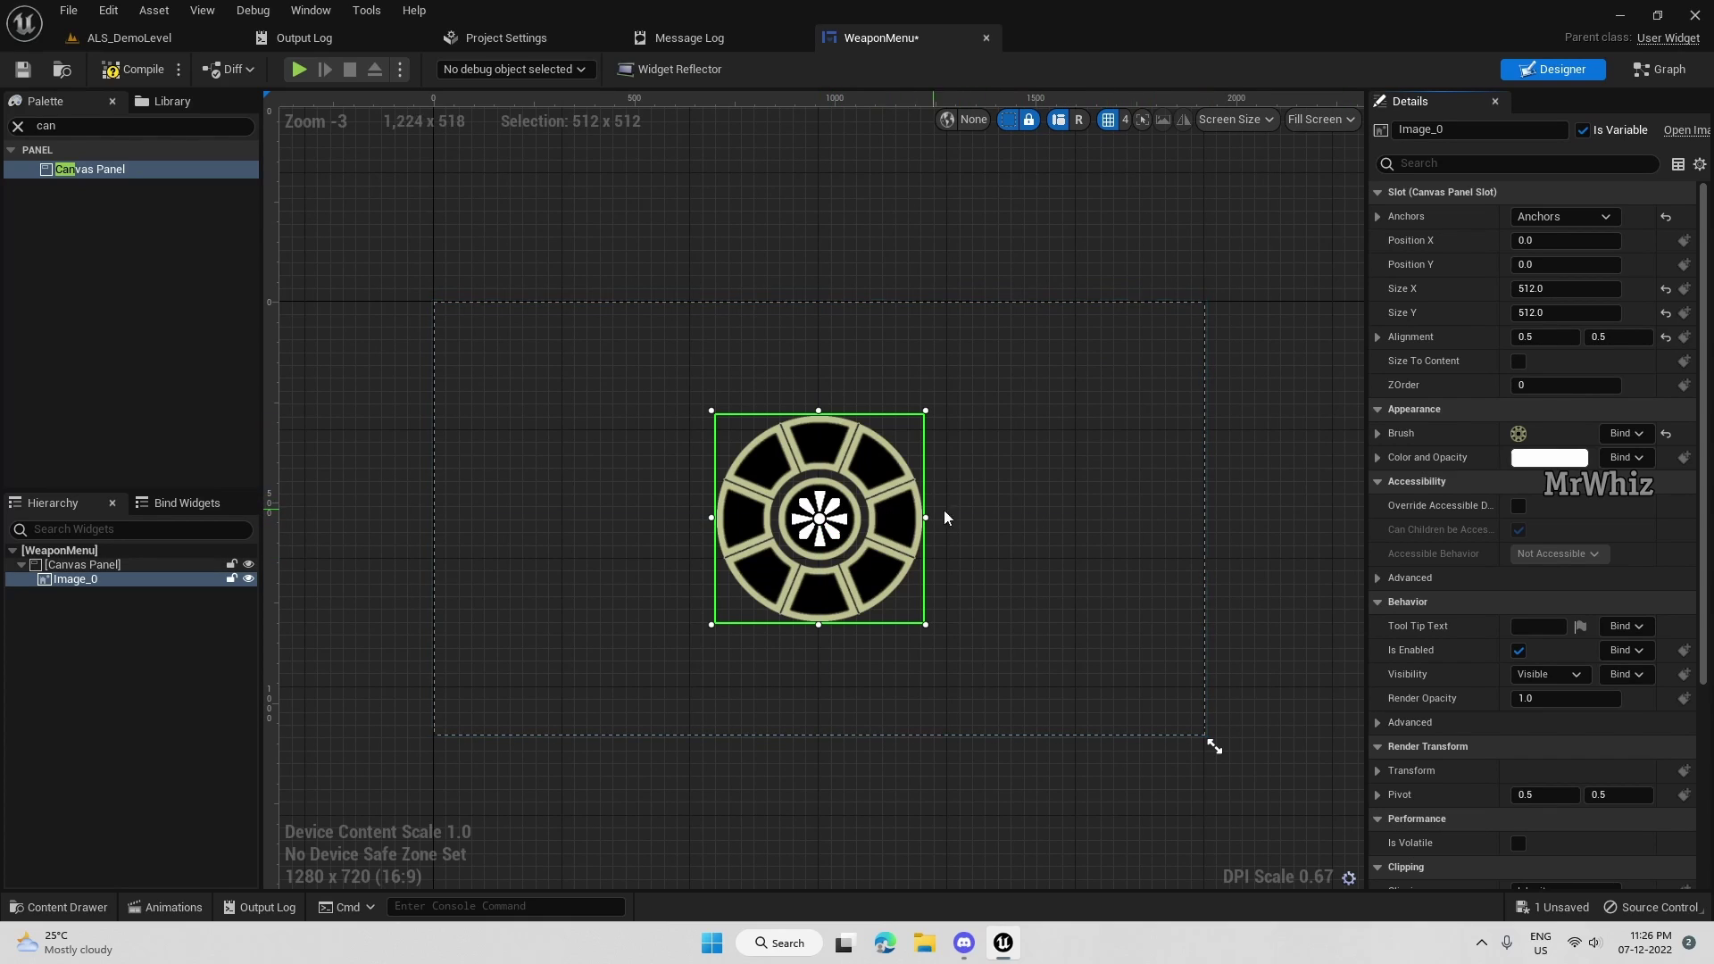
click(1527, 240)
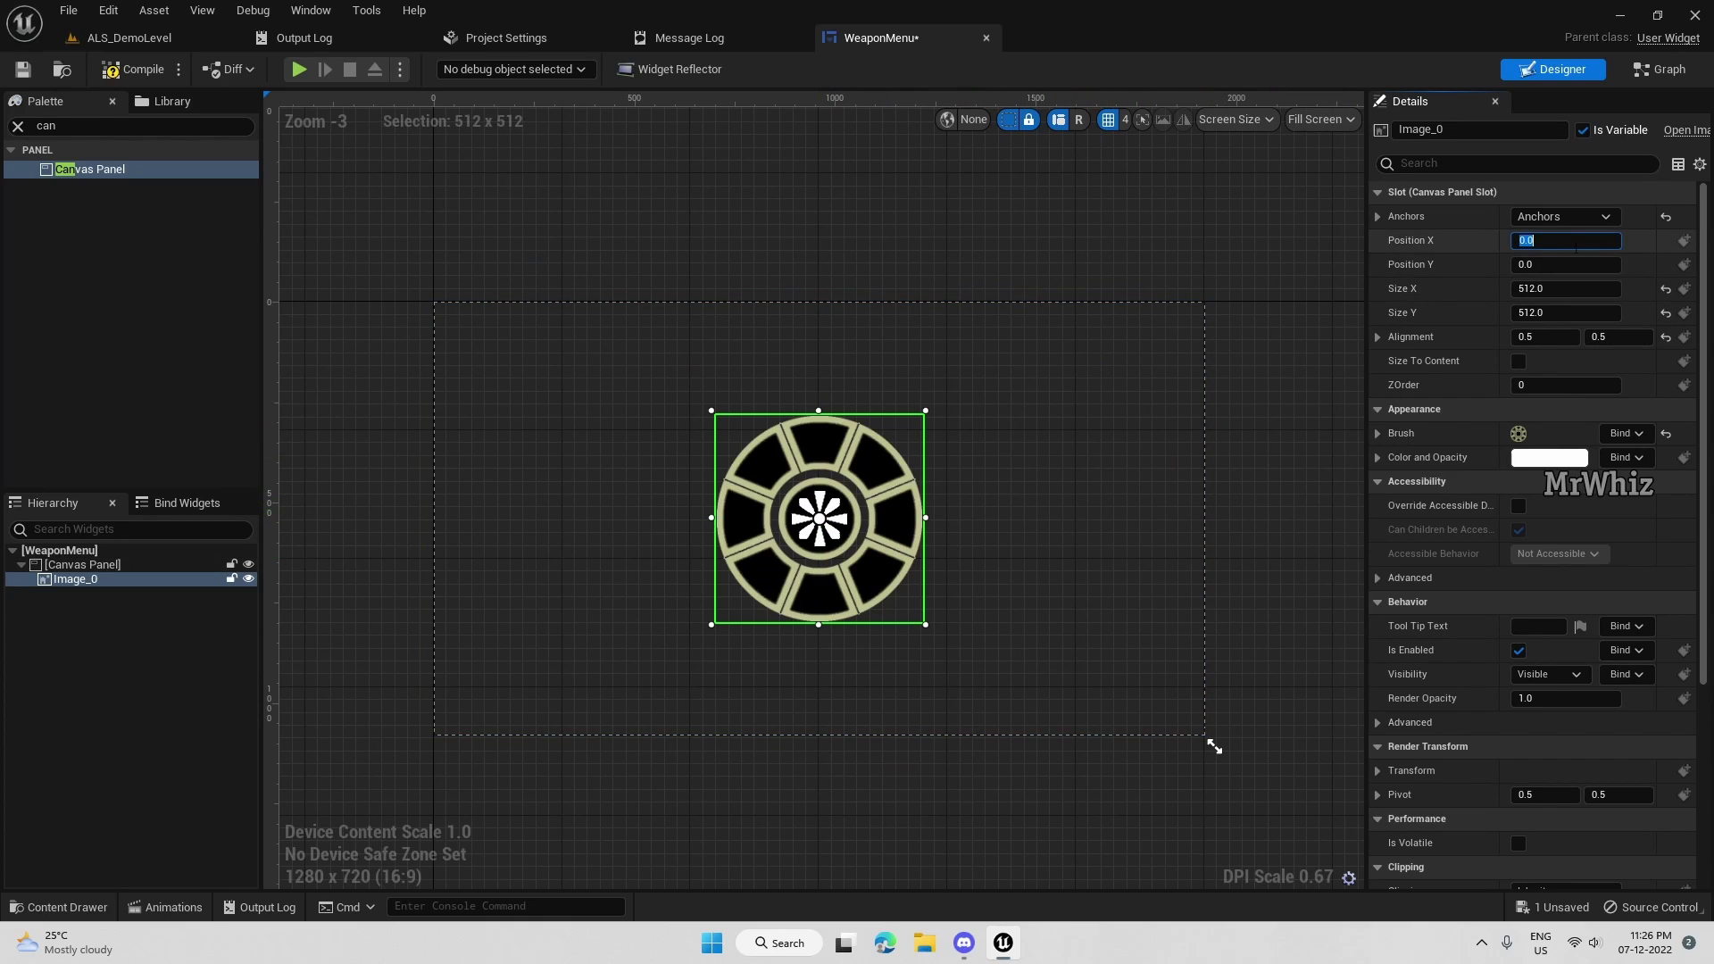
text(500)
key(Return)
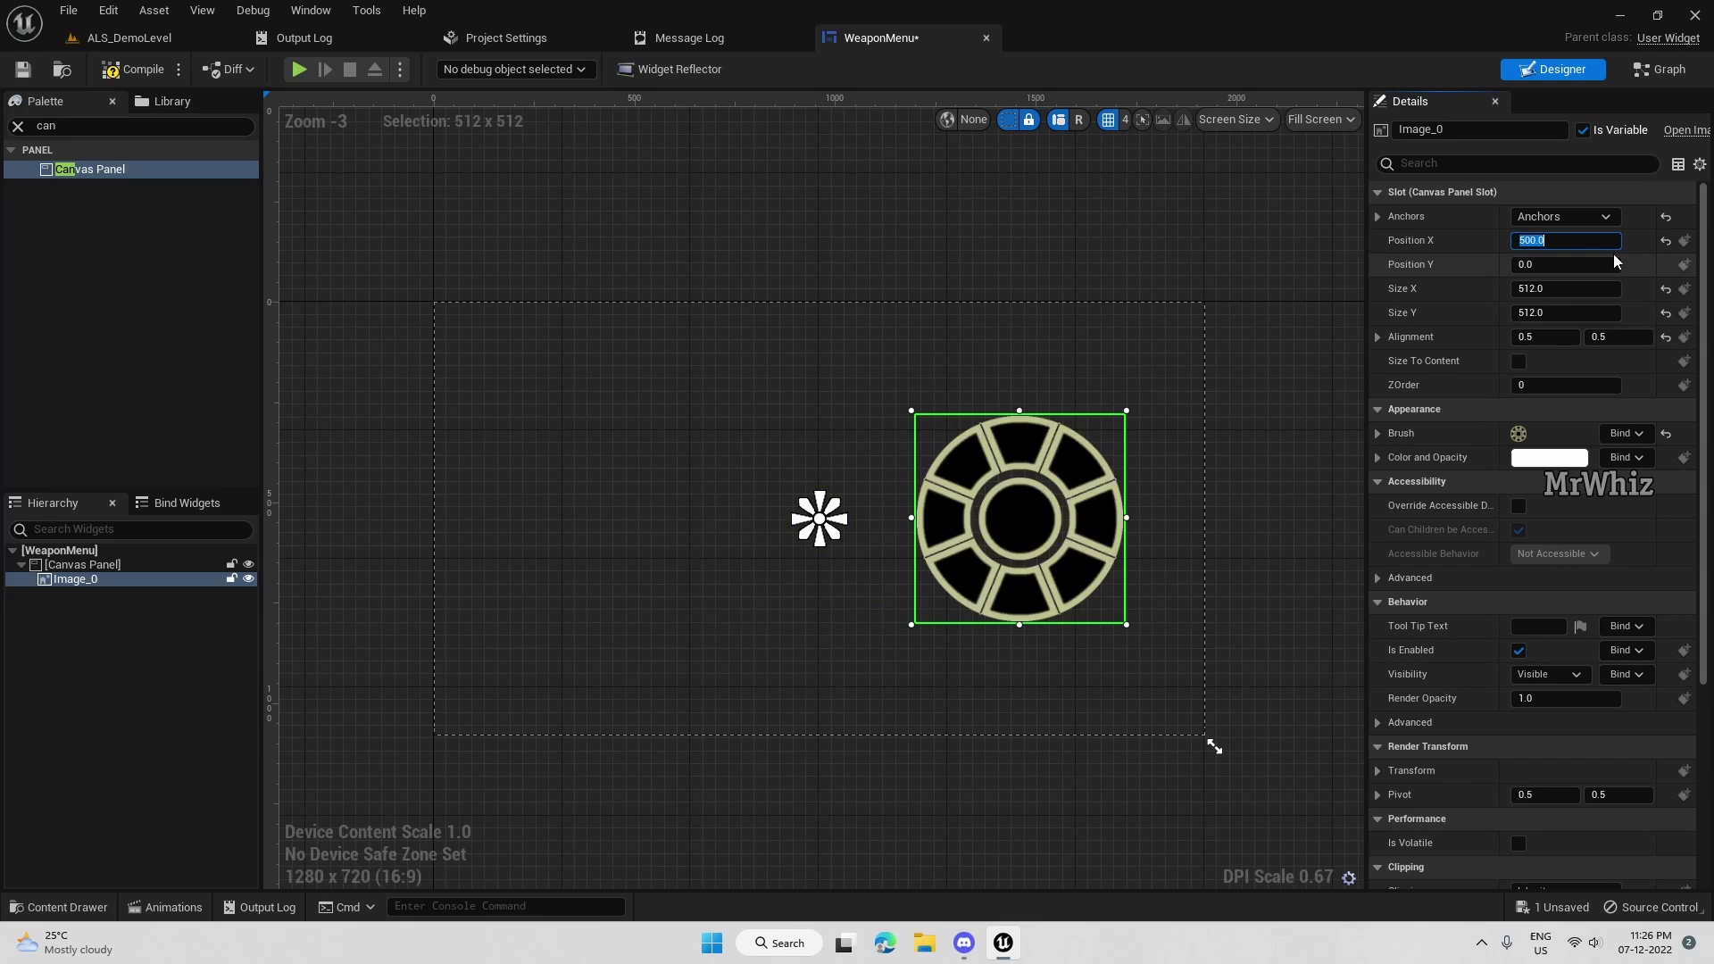
click(1279, 678)
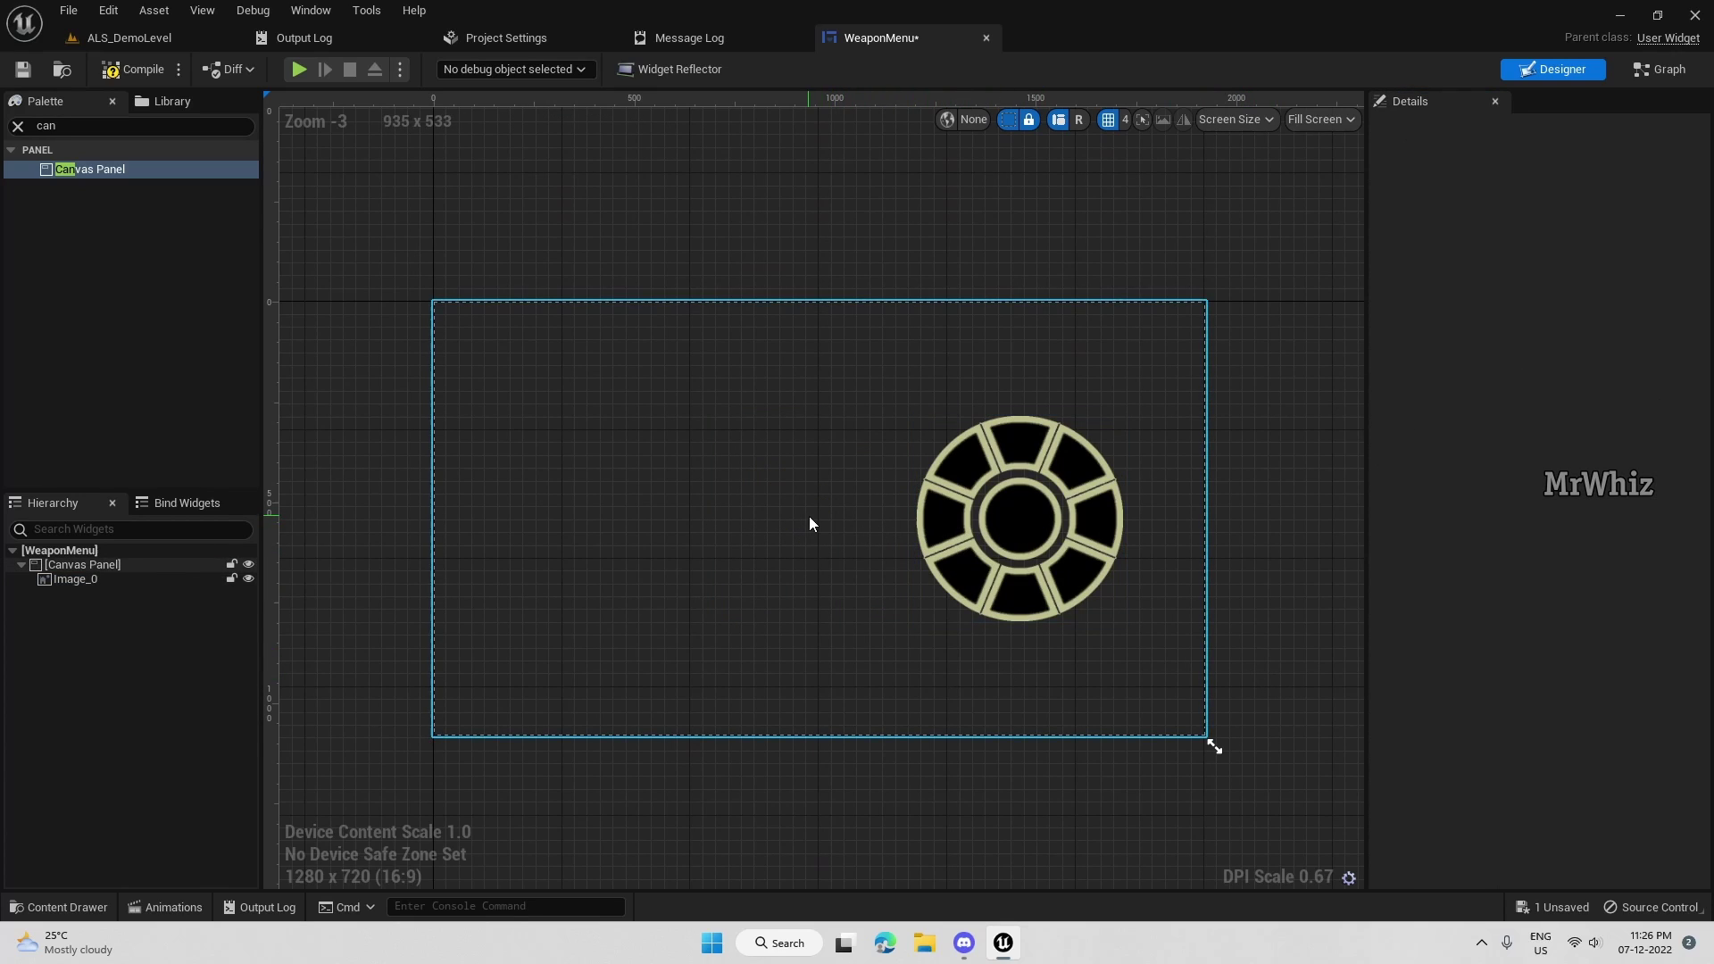
click(945, 525)
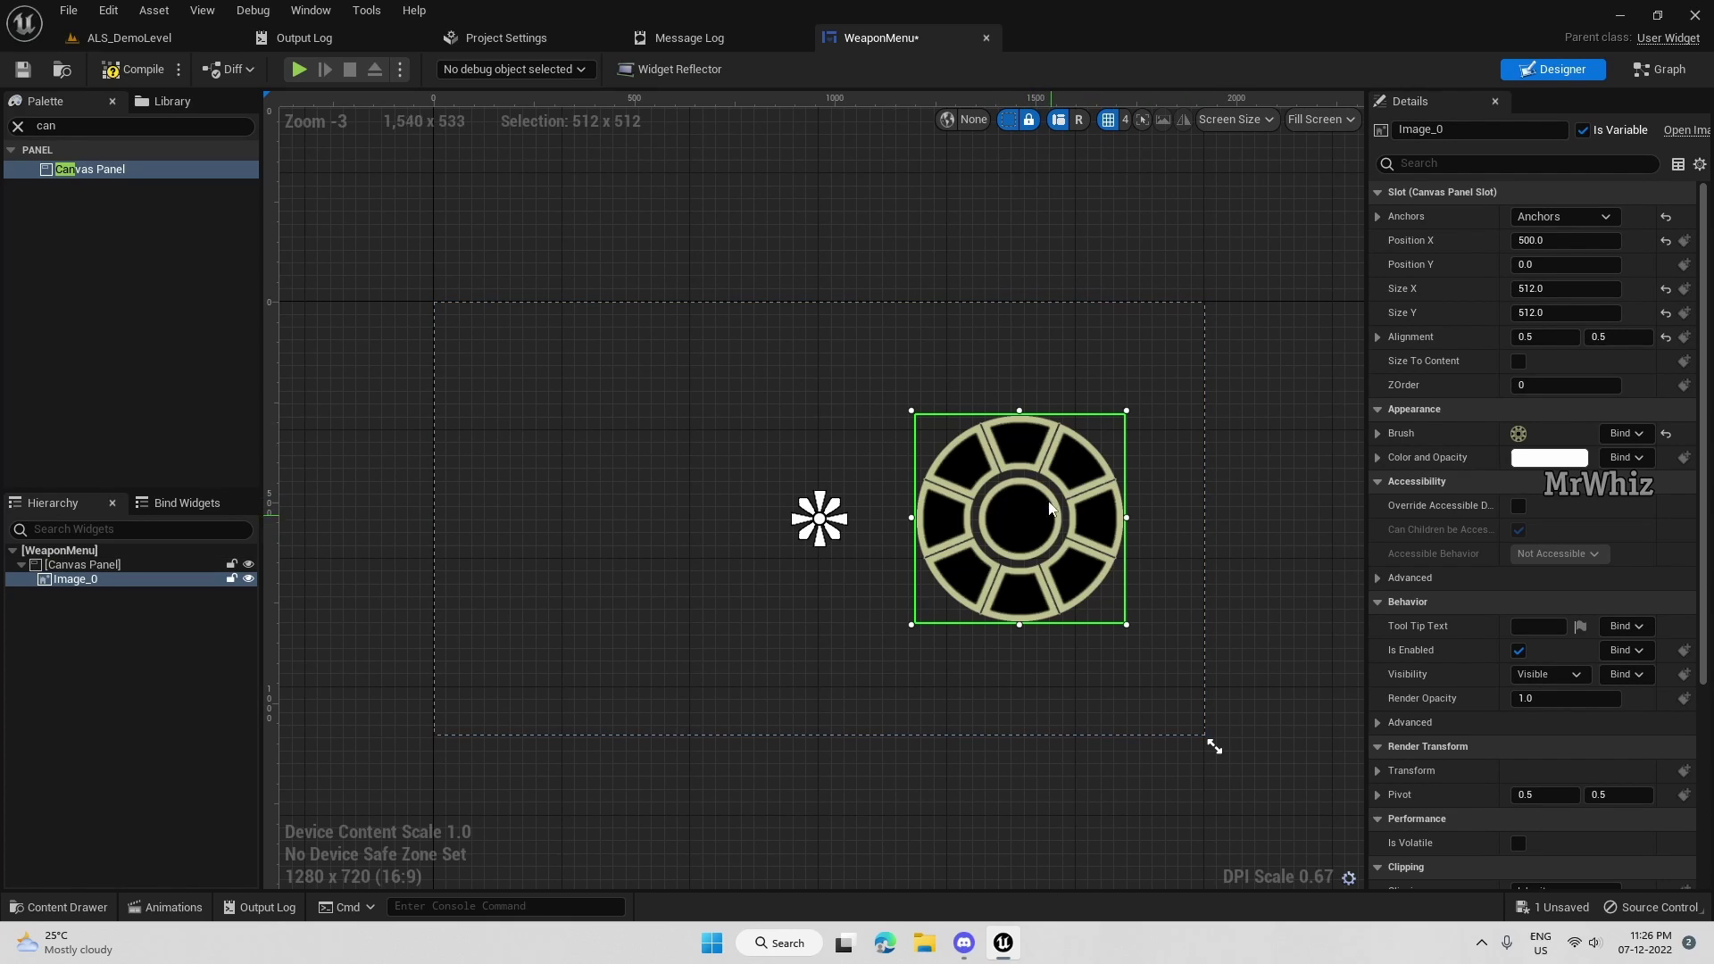
scroll(1021, 559, up, 4)
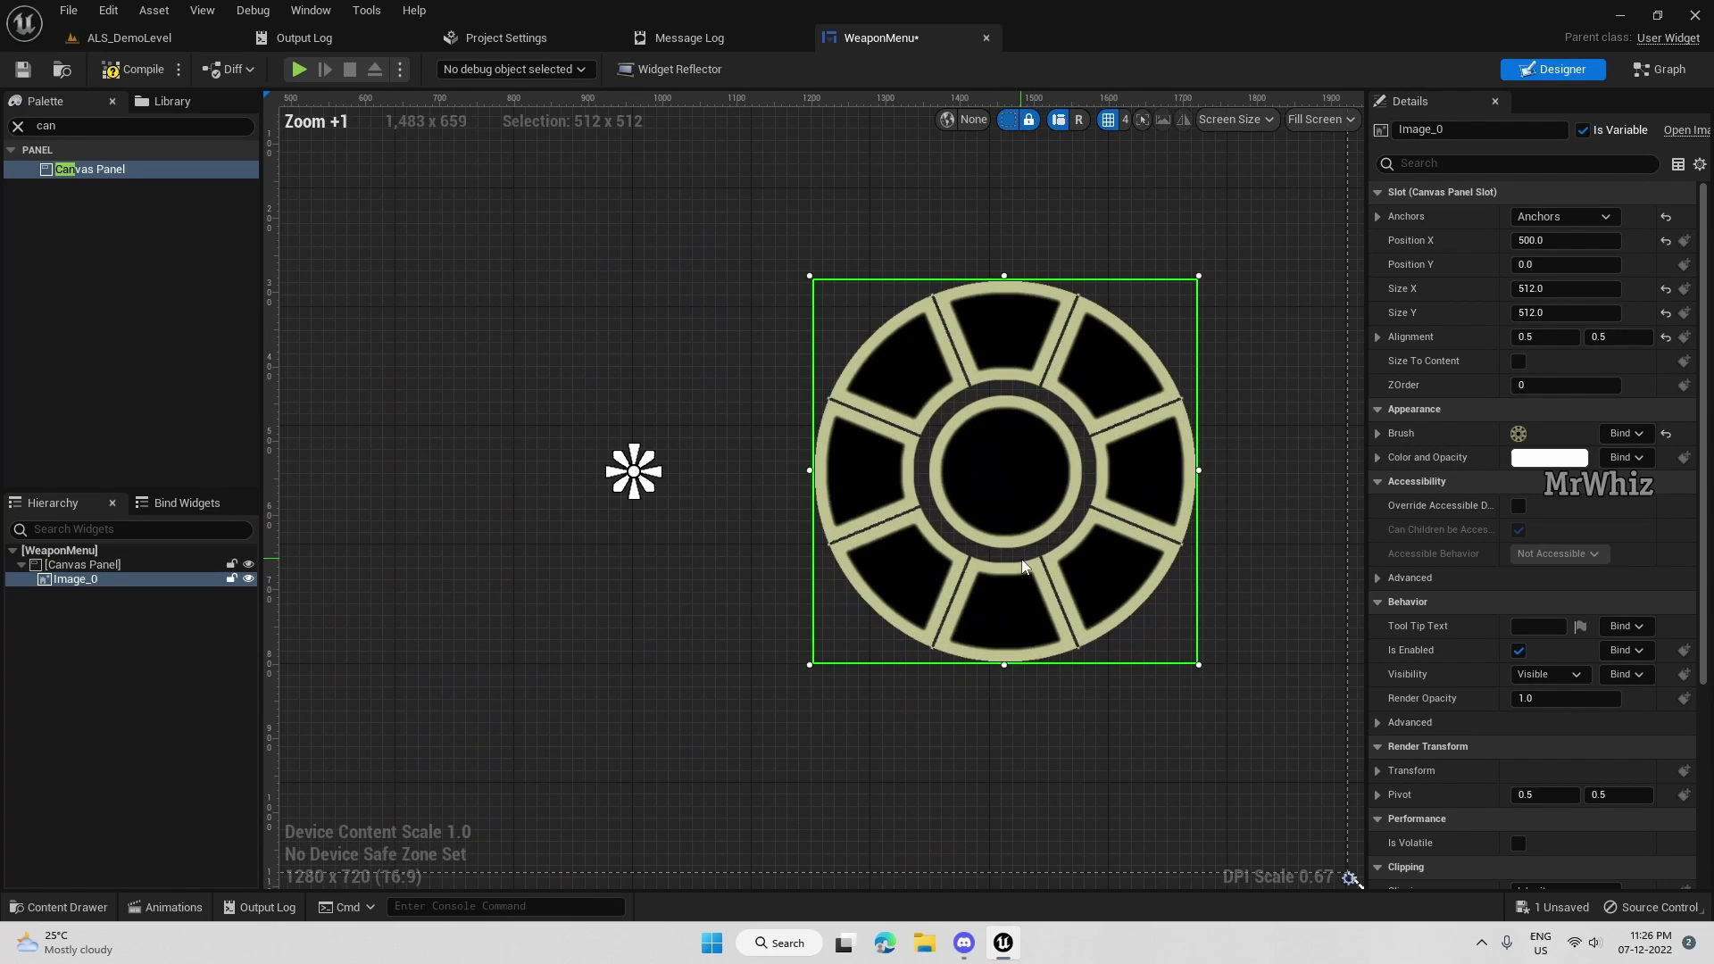
scroll(1021, 559, down, 2)
right_drag(1284, 560, 1225, 565)
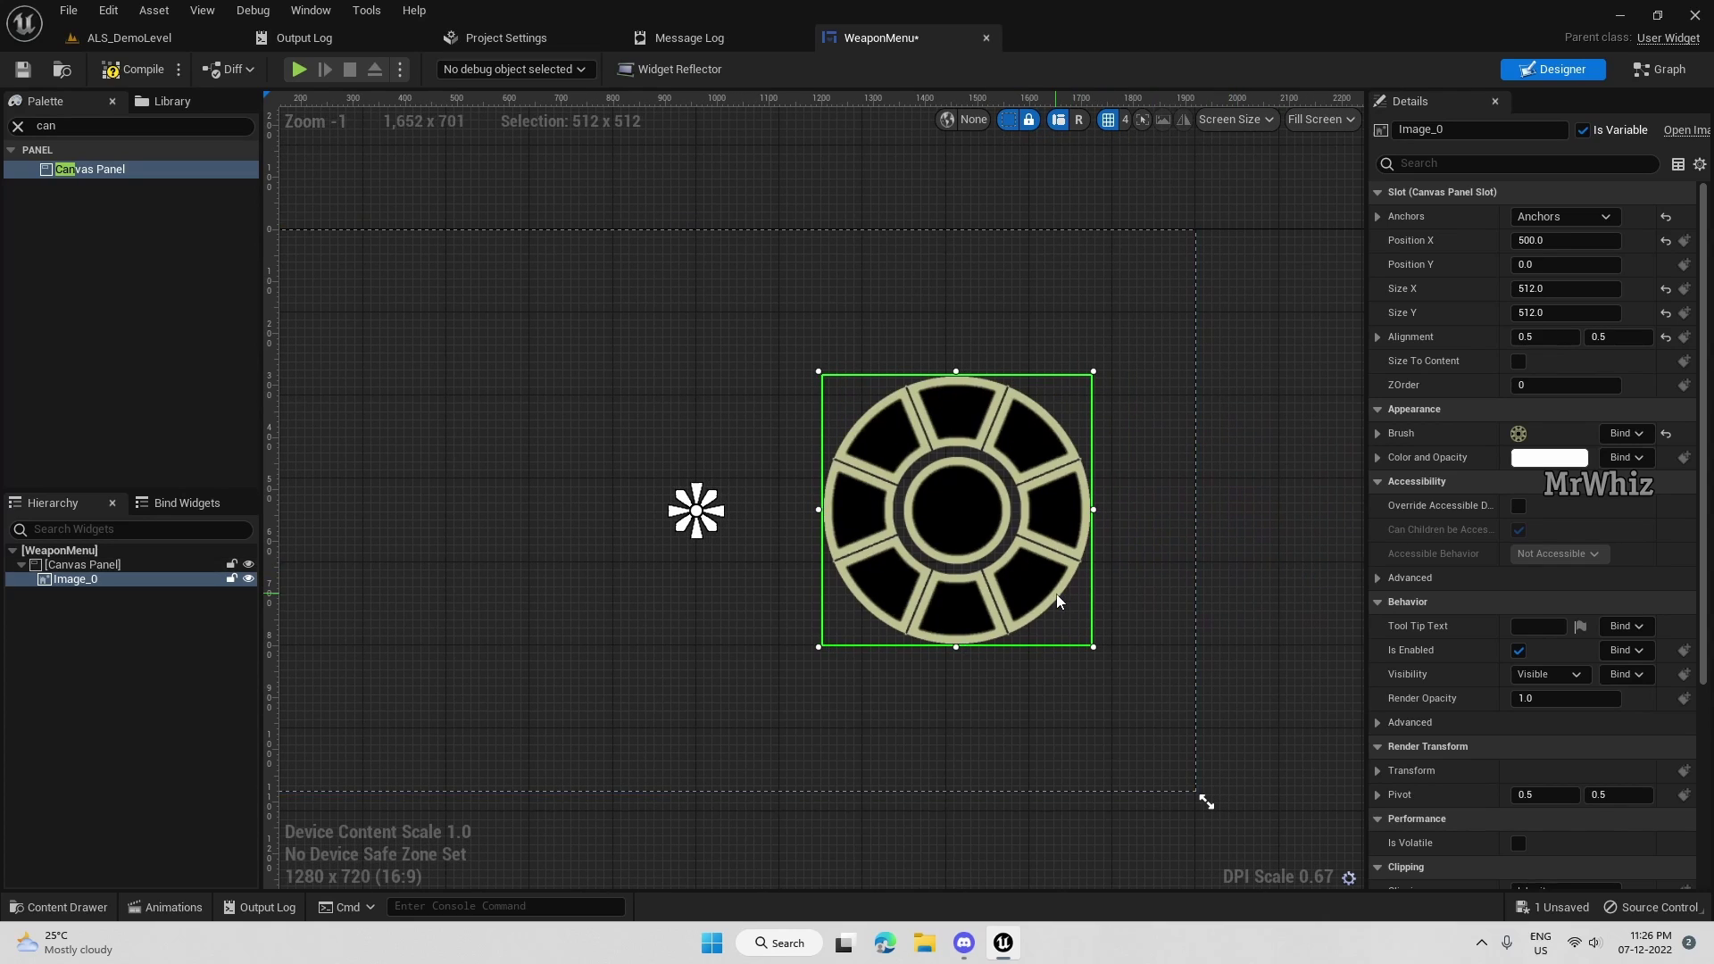
scroll(1057, 593, up, 1)
click(1195, 507)
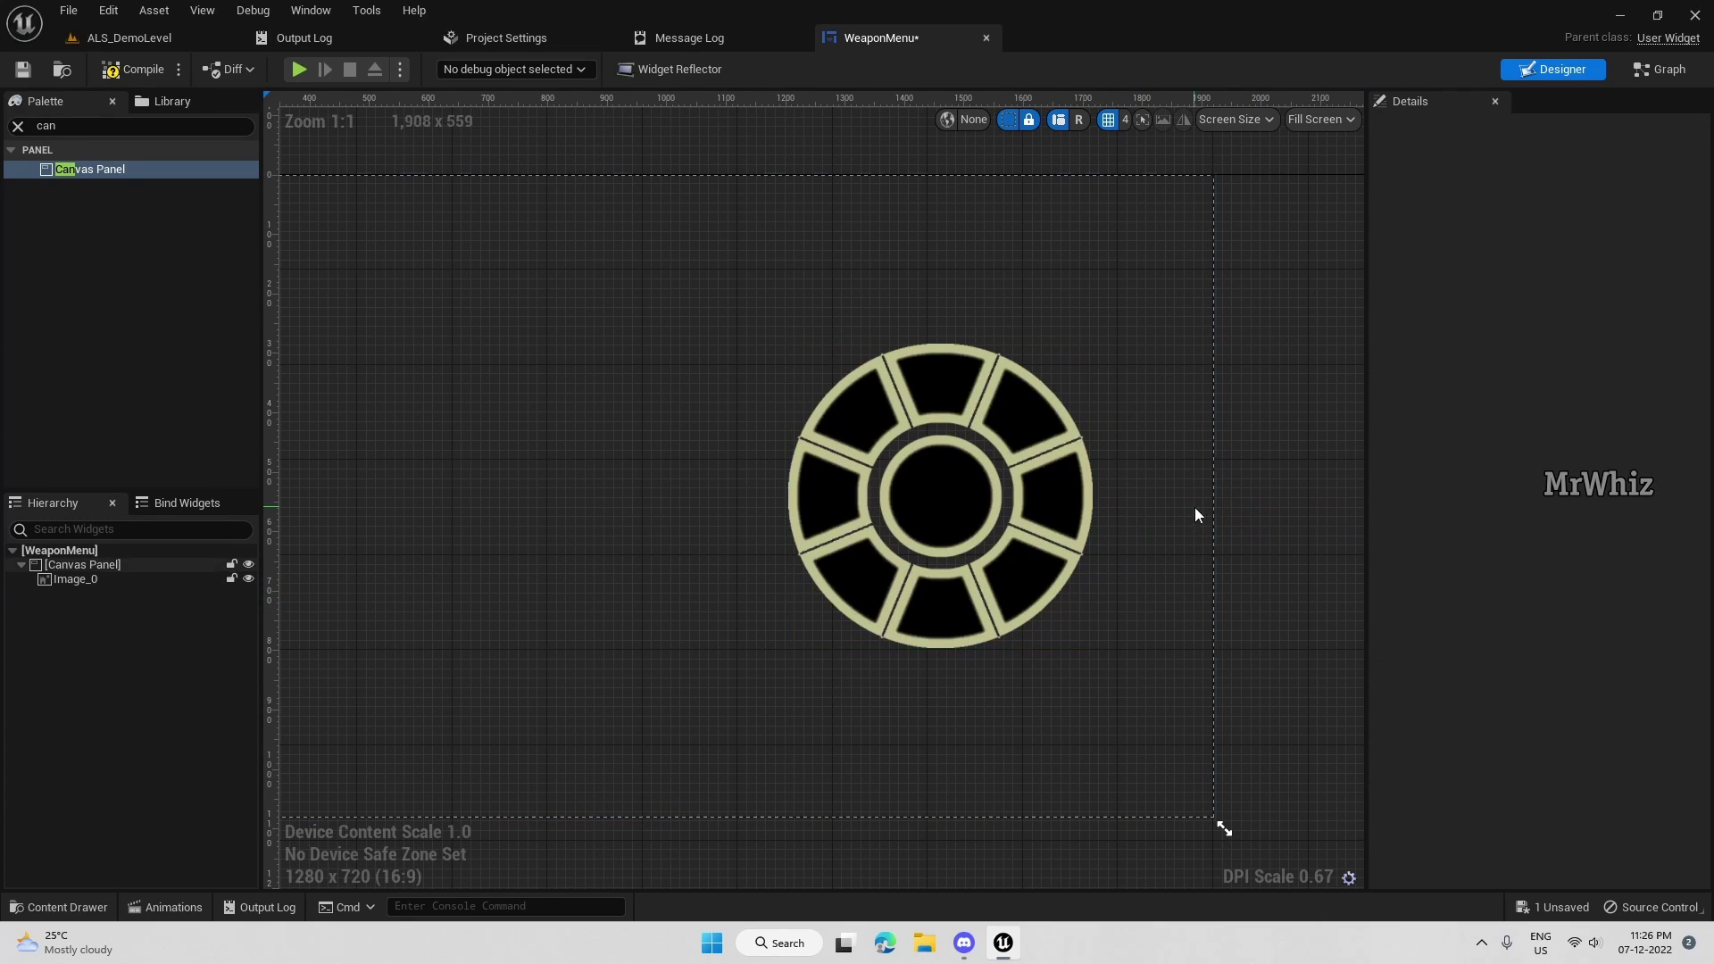
click(1069, 501)
scroll(1201, 568, up, 1)
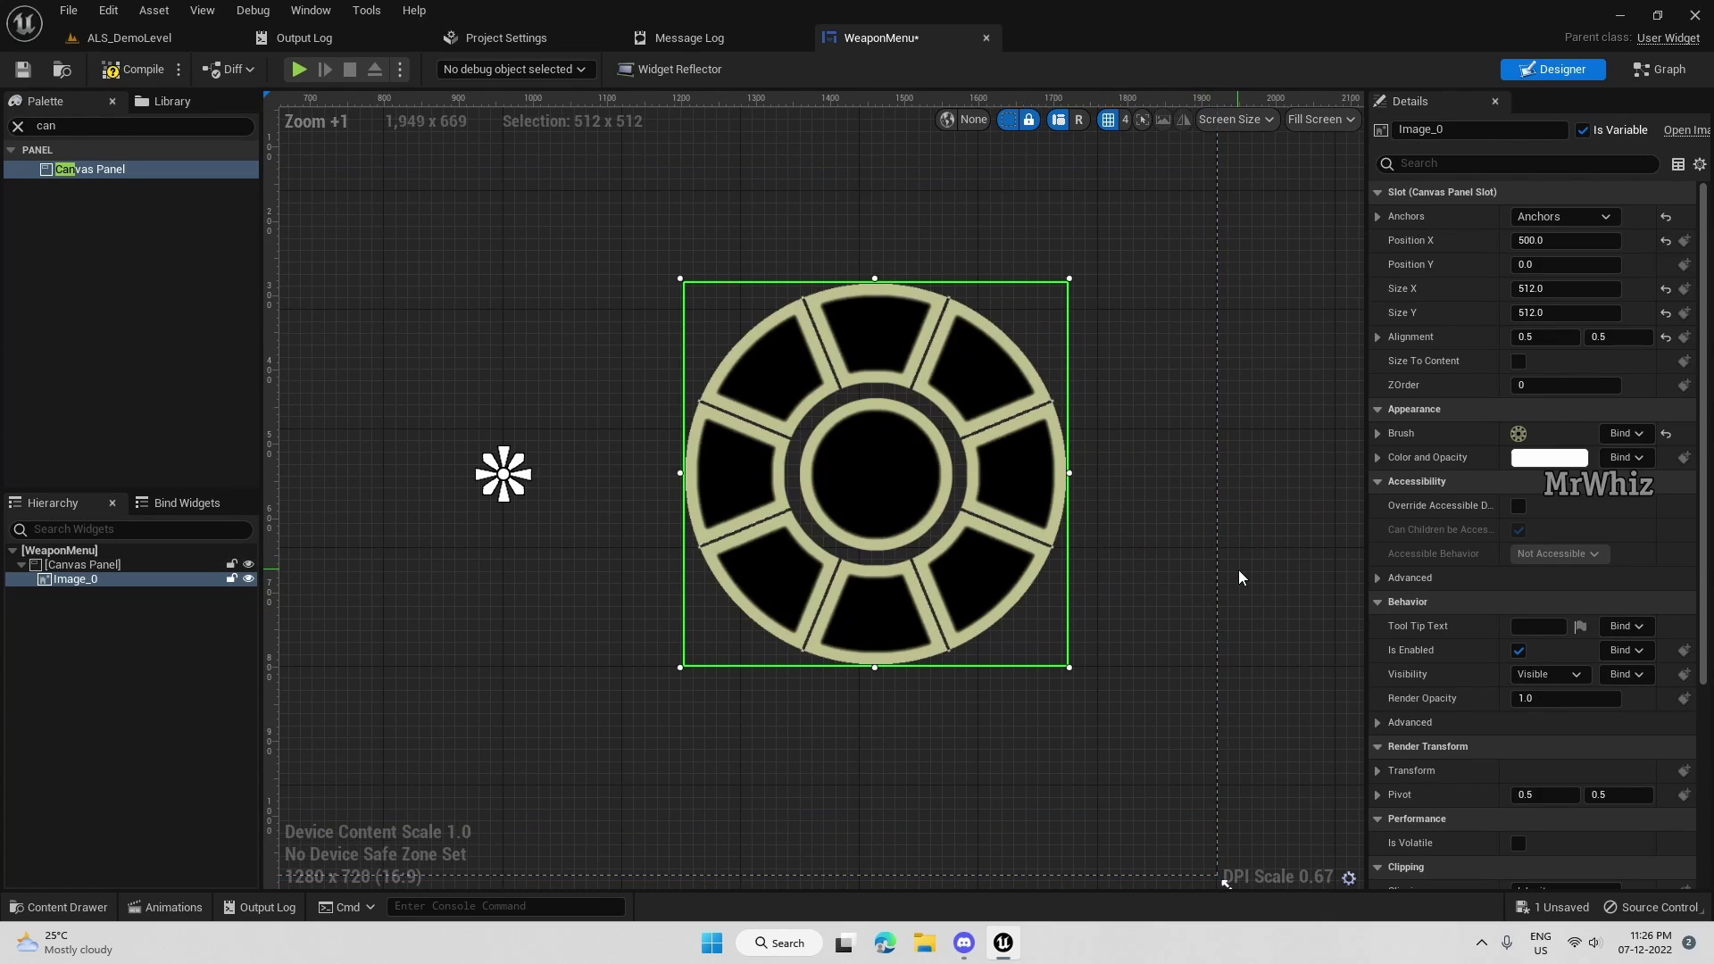
scroll(1225, 600, up, 1)
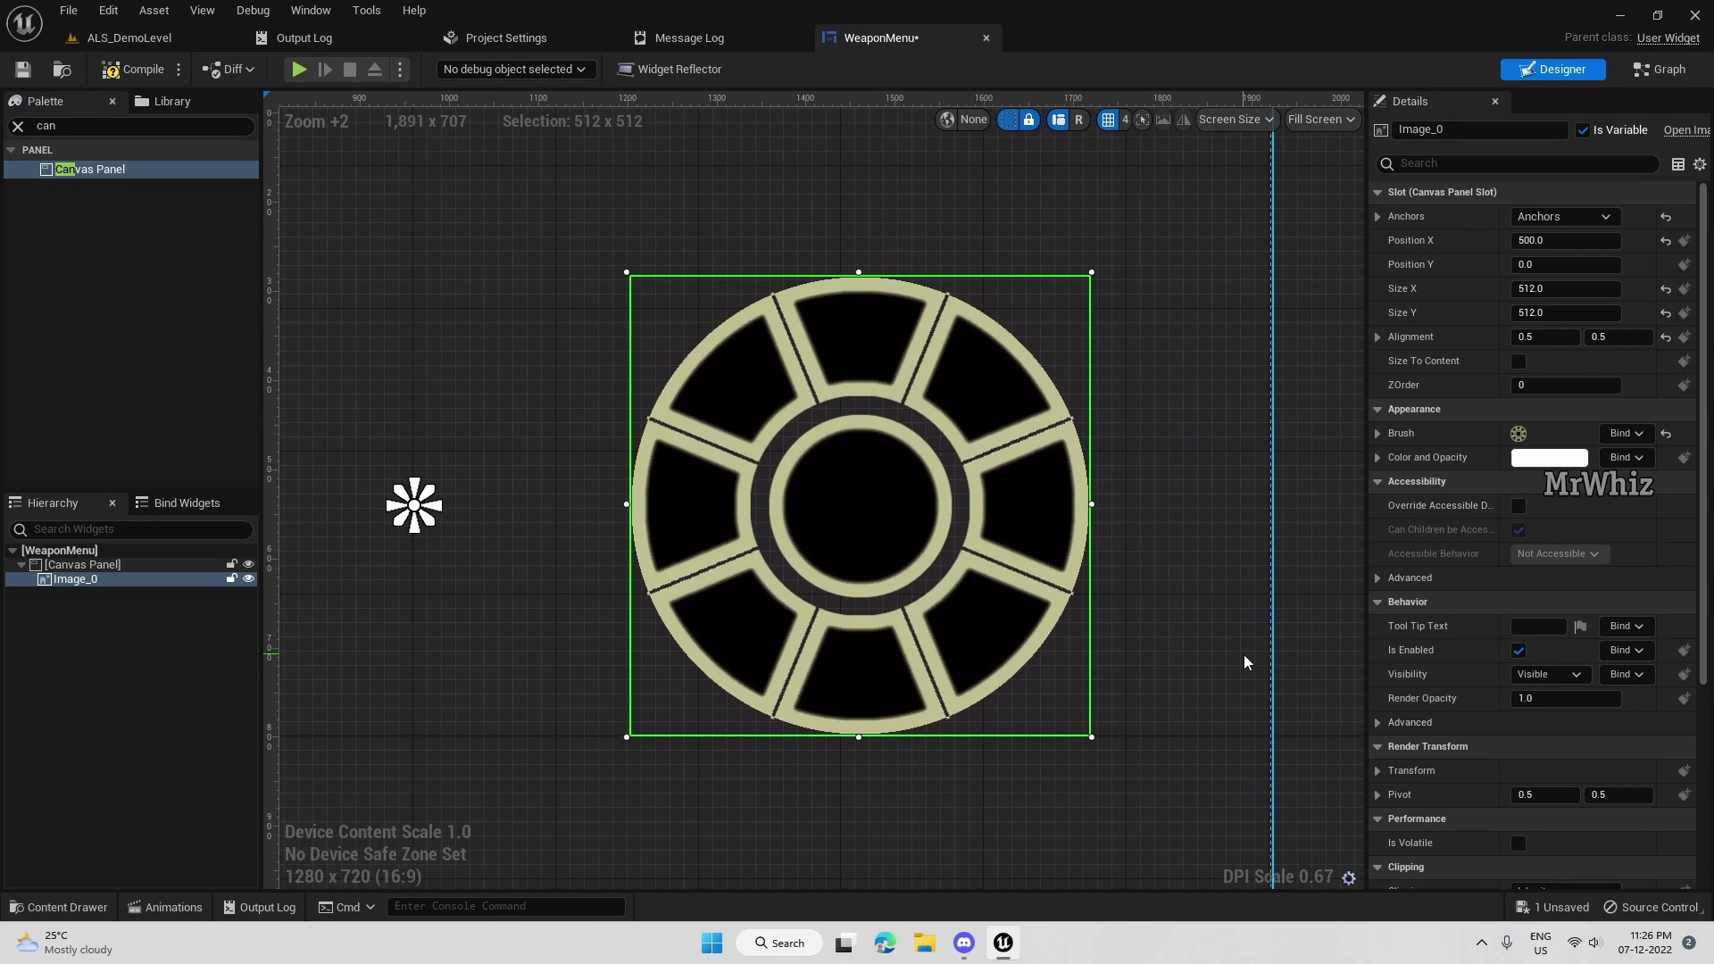
scroll(1241, 655, up, 2)
scroll(1218, 650, down, 1)
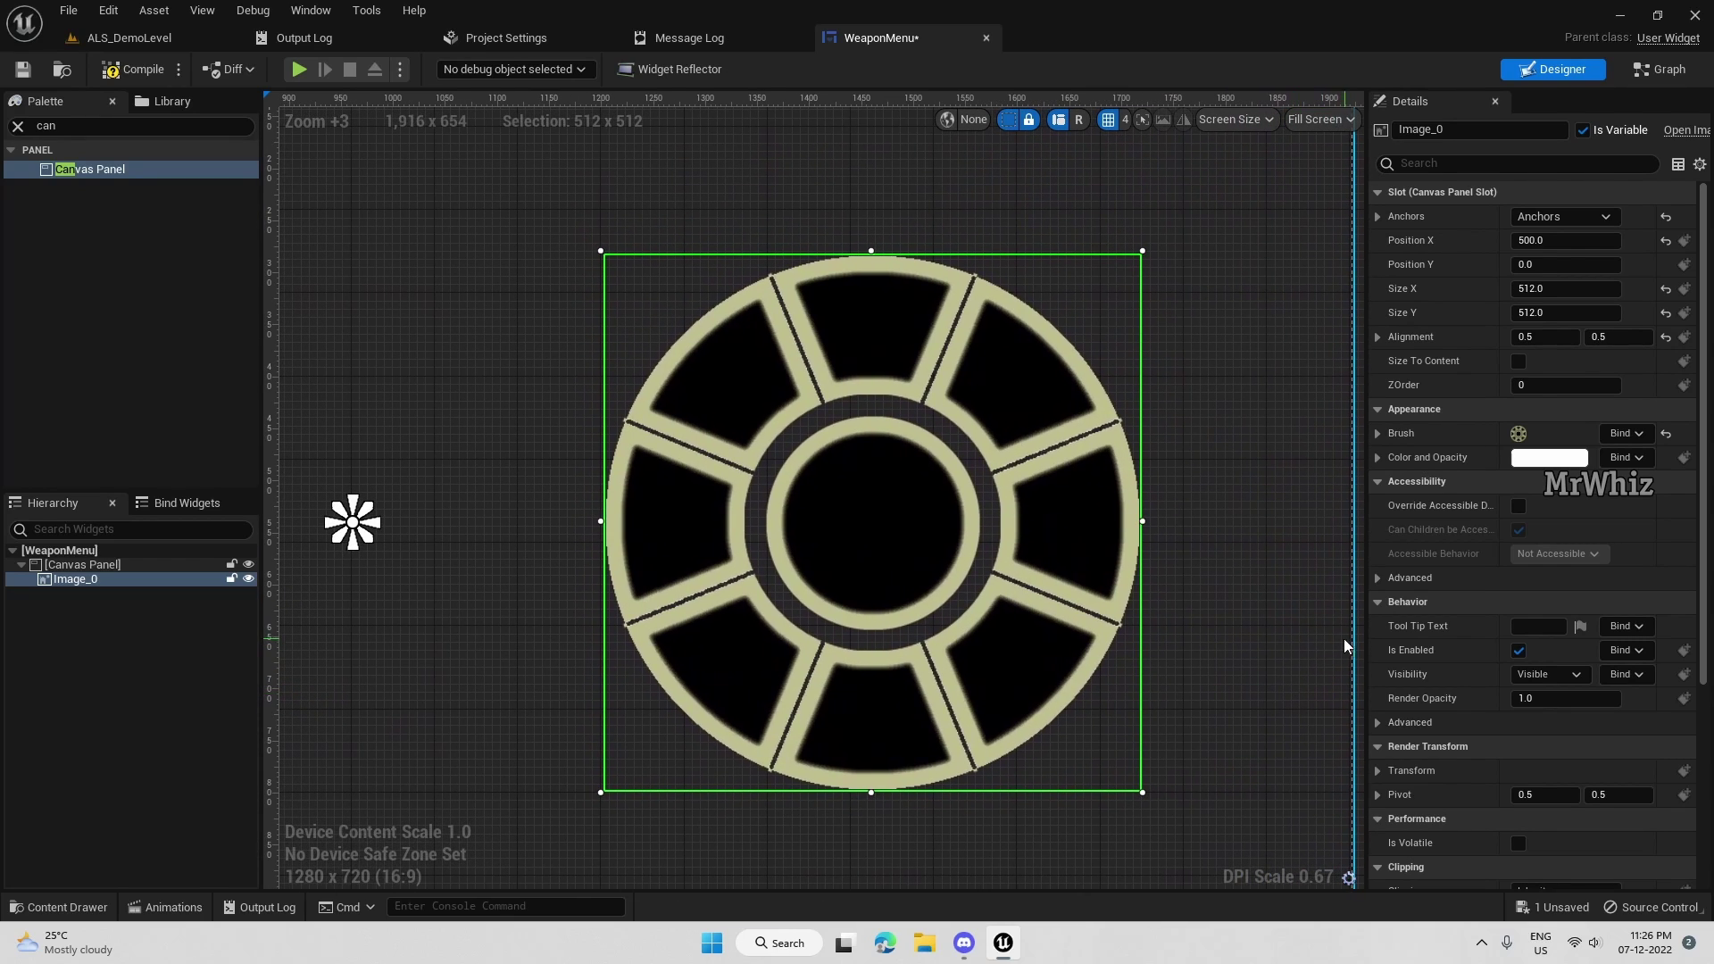
right_drag(1343, 640, 1336, 636)
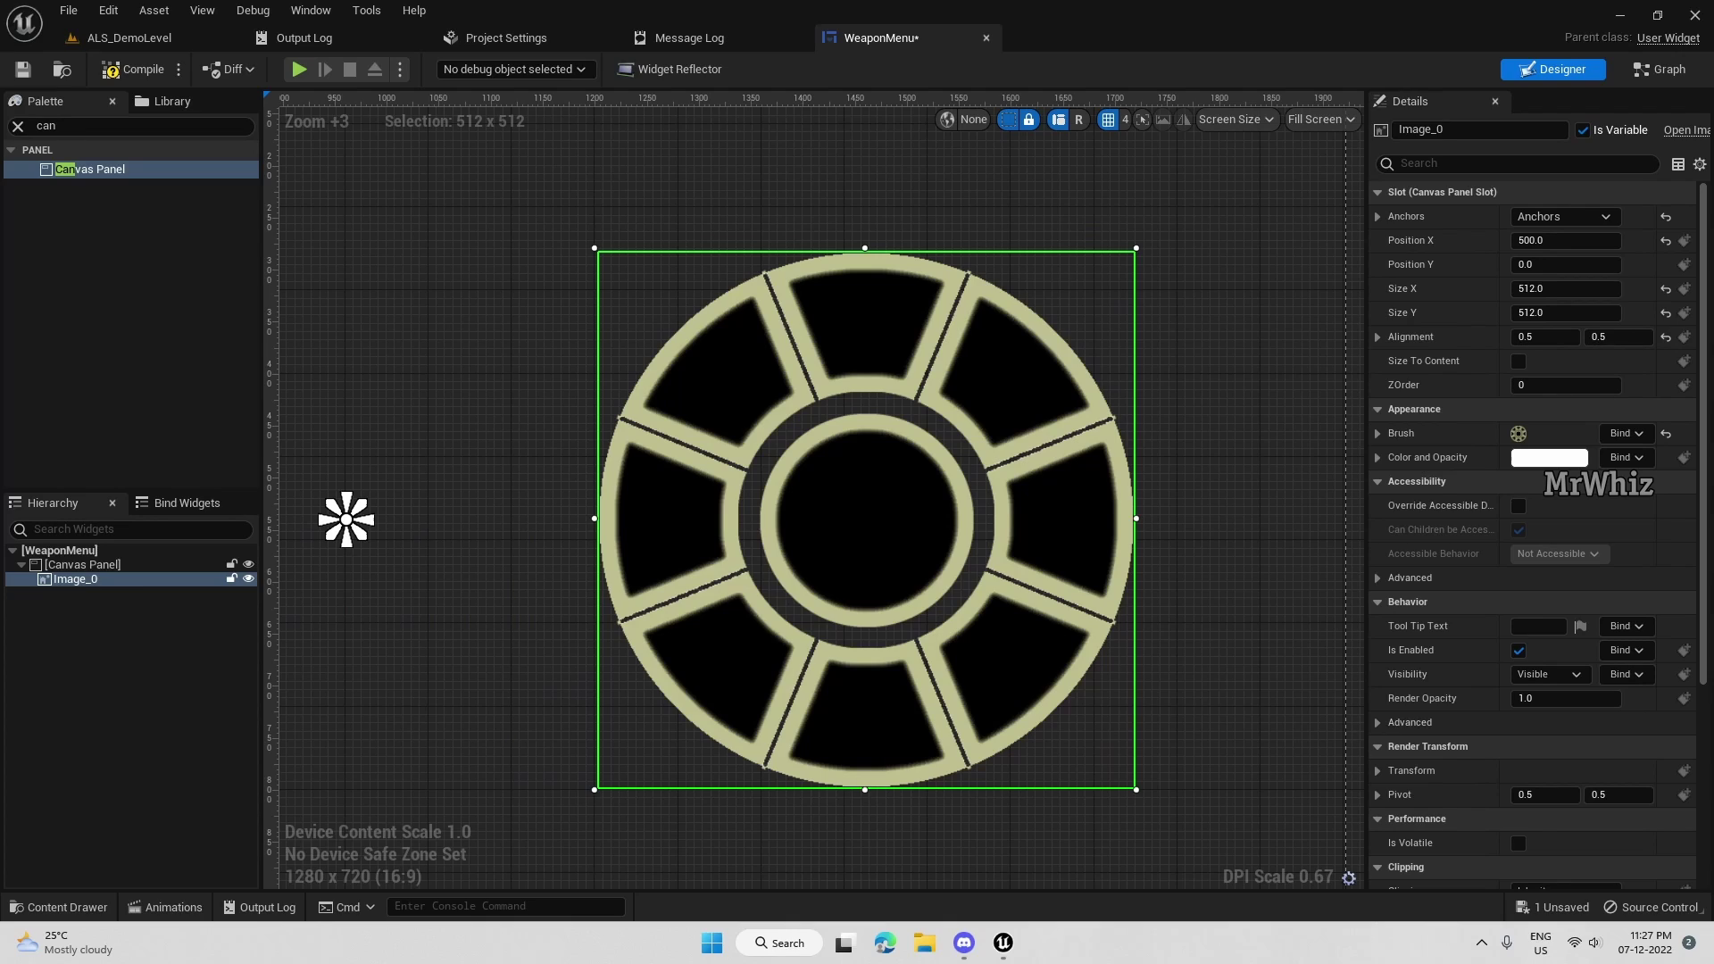
scroll(1215, 559, down, 2)
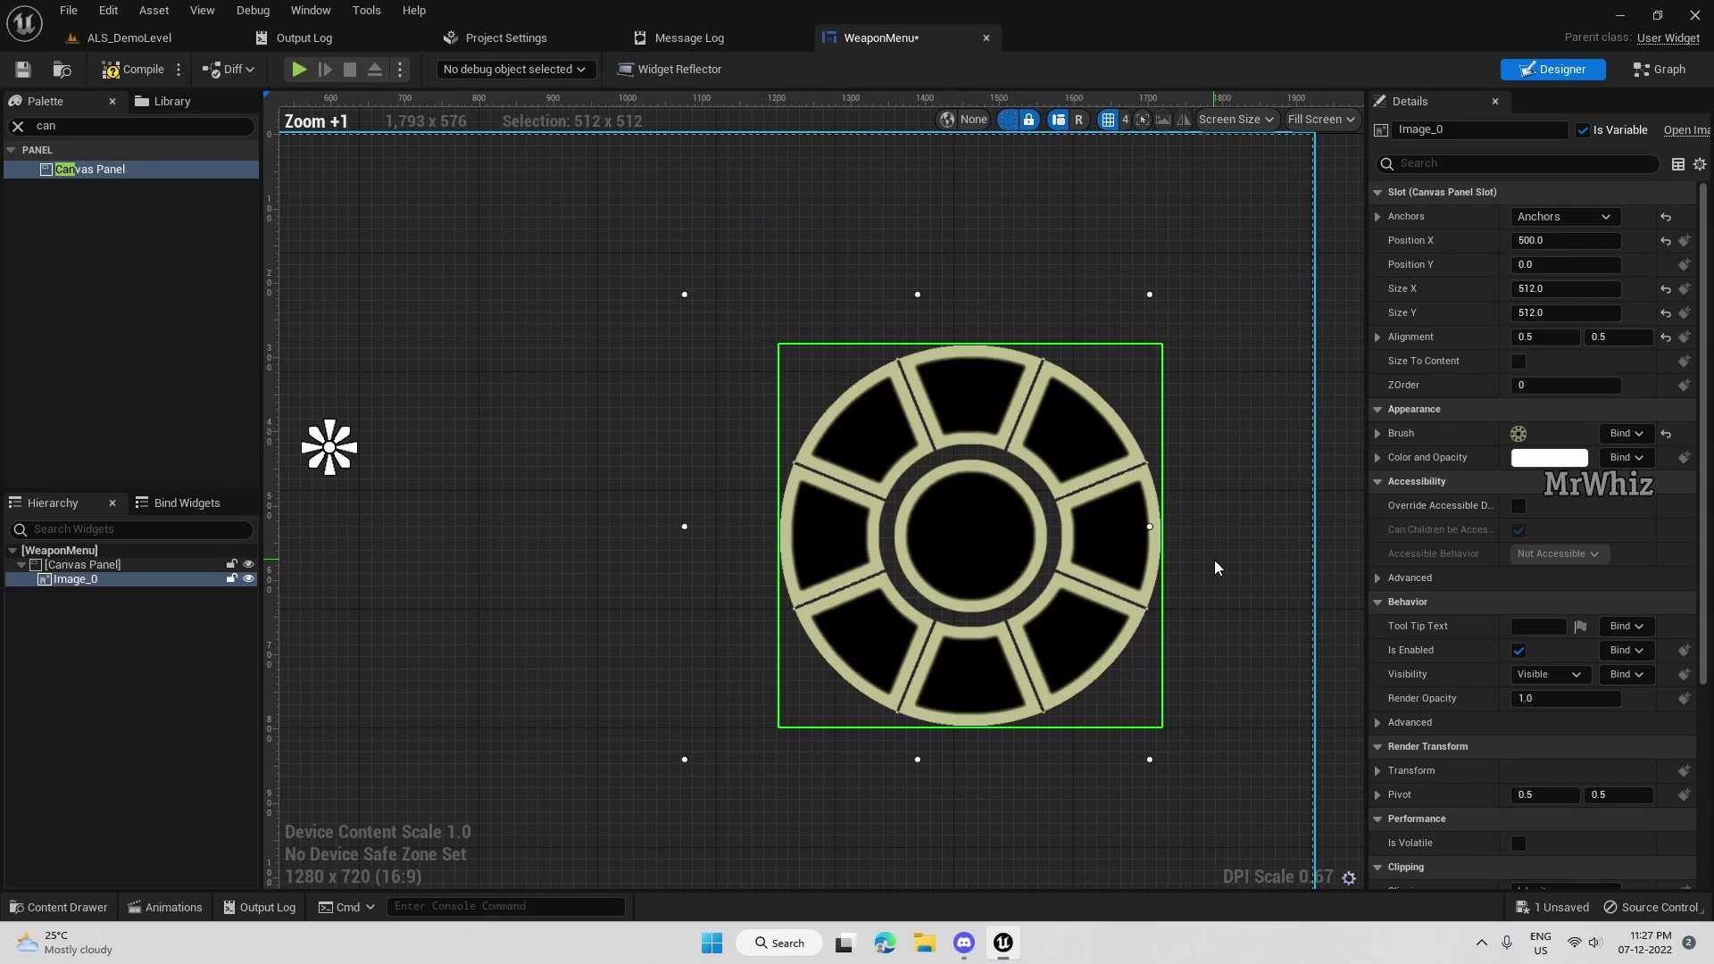
scroll(1192, 540, up, 2)
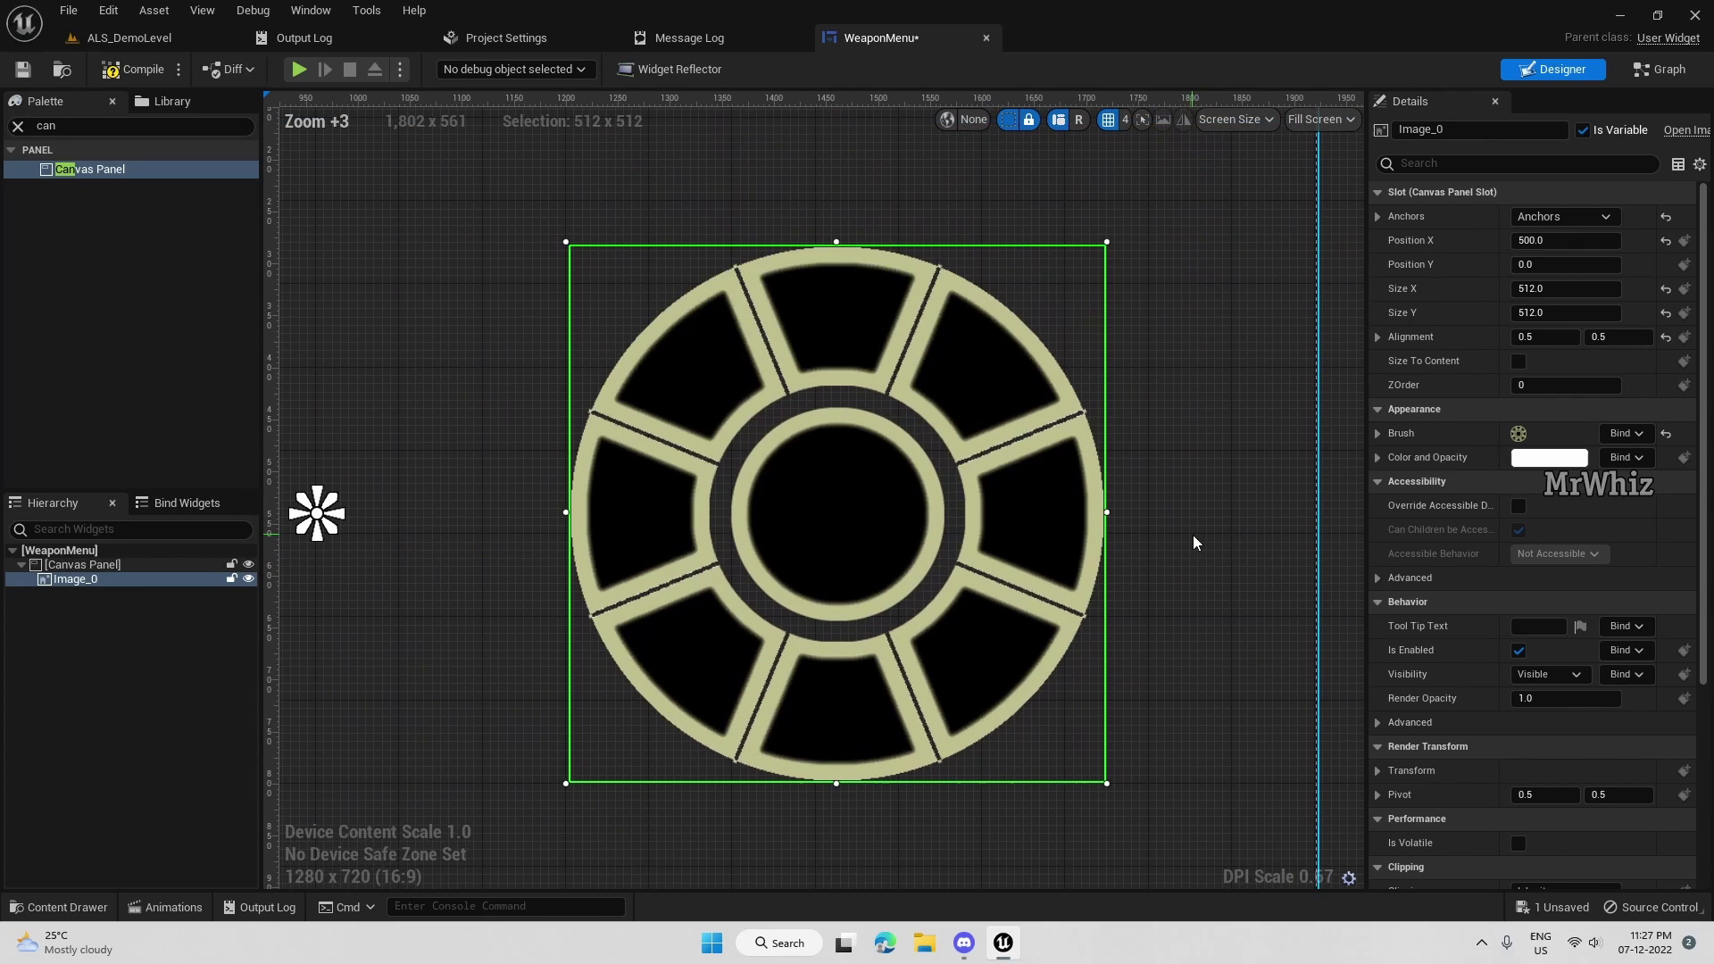
right_drag(1207, 532, 1228, 532)
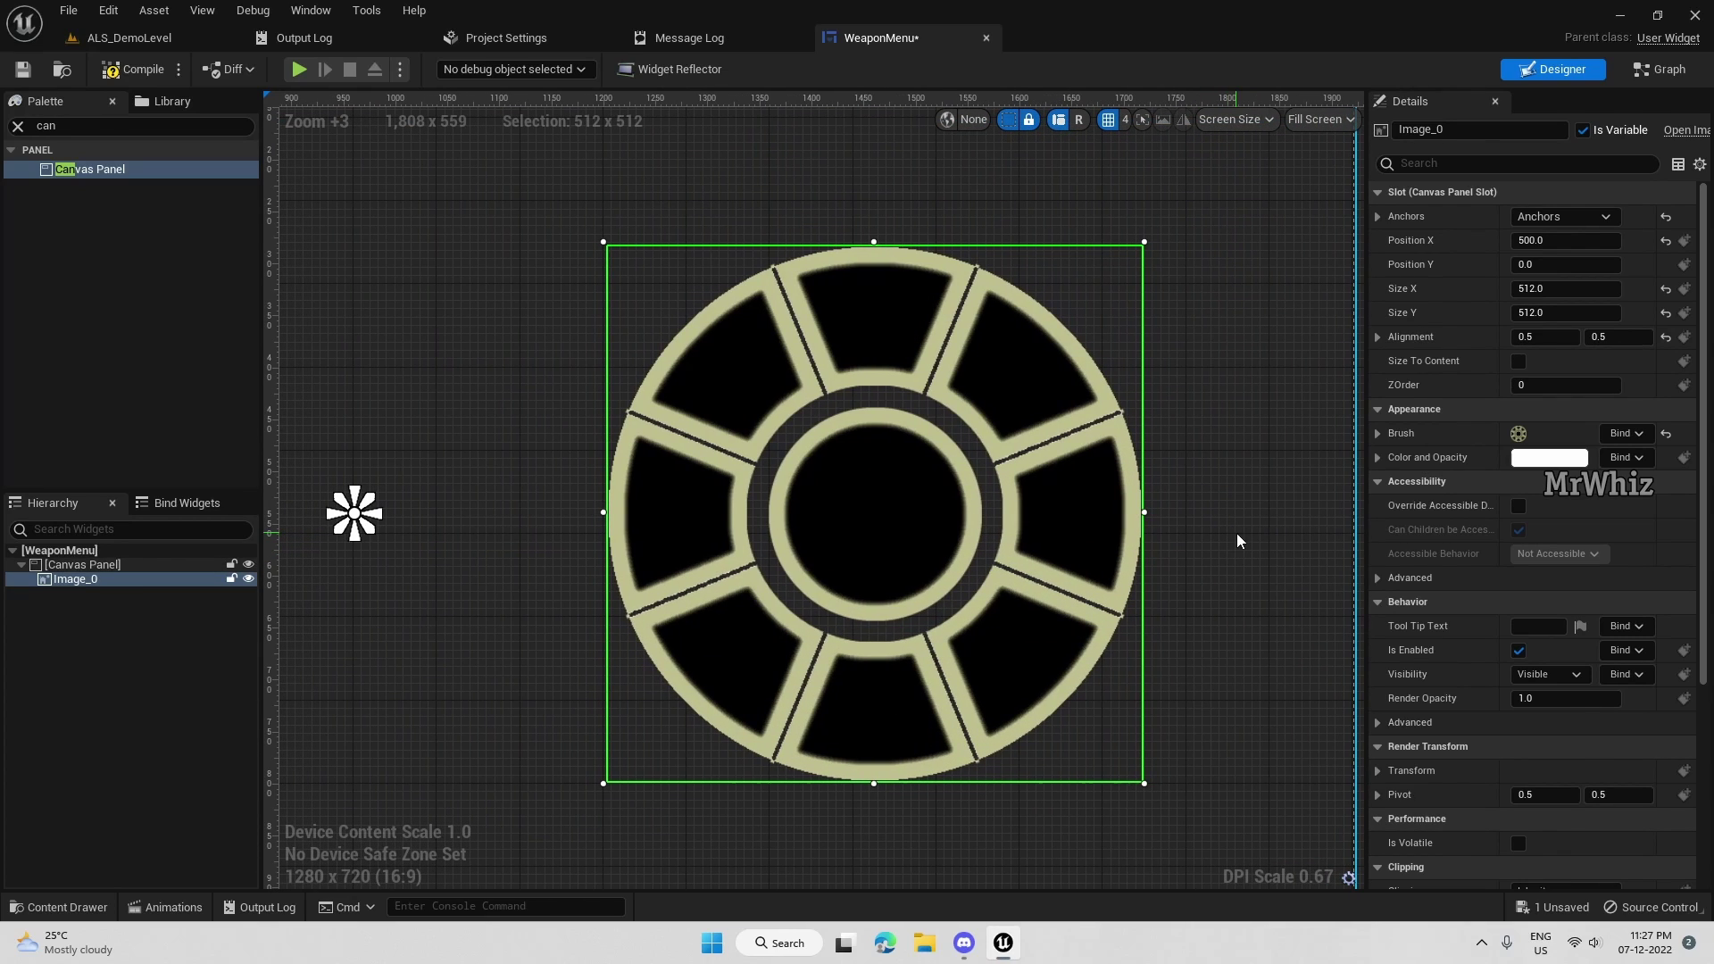